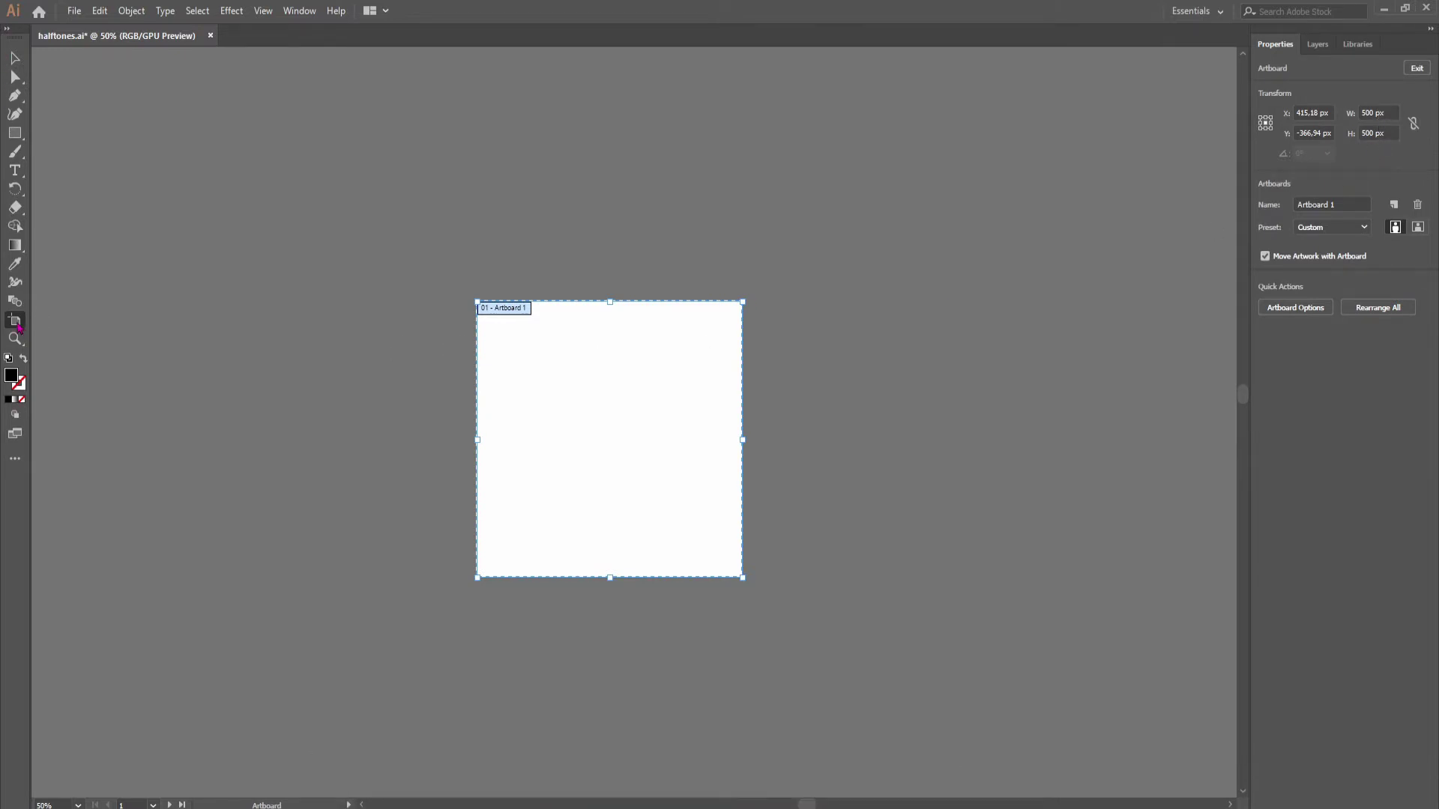
# Step: Create a trial artboard beside the existing one, size it to 500 by 500 px, and delete it
pyautogui.moveTo(211, 308); pyautogui.dragTo(372, 546)
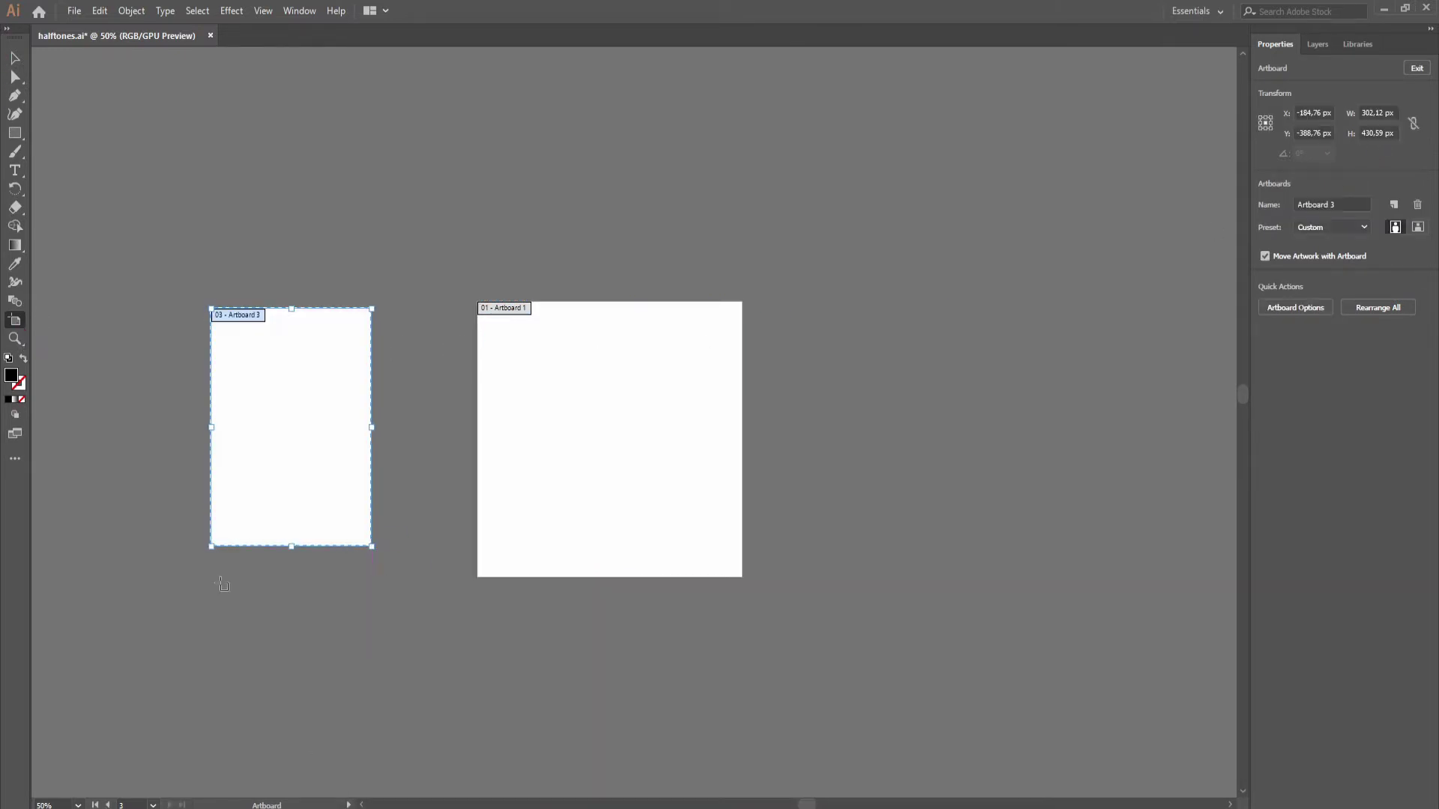
pyautogui.click(178, 253)
pyautogui.click(240, 316)
pyautogui.click(1376, 112)
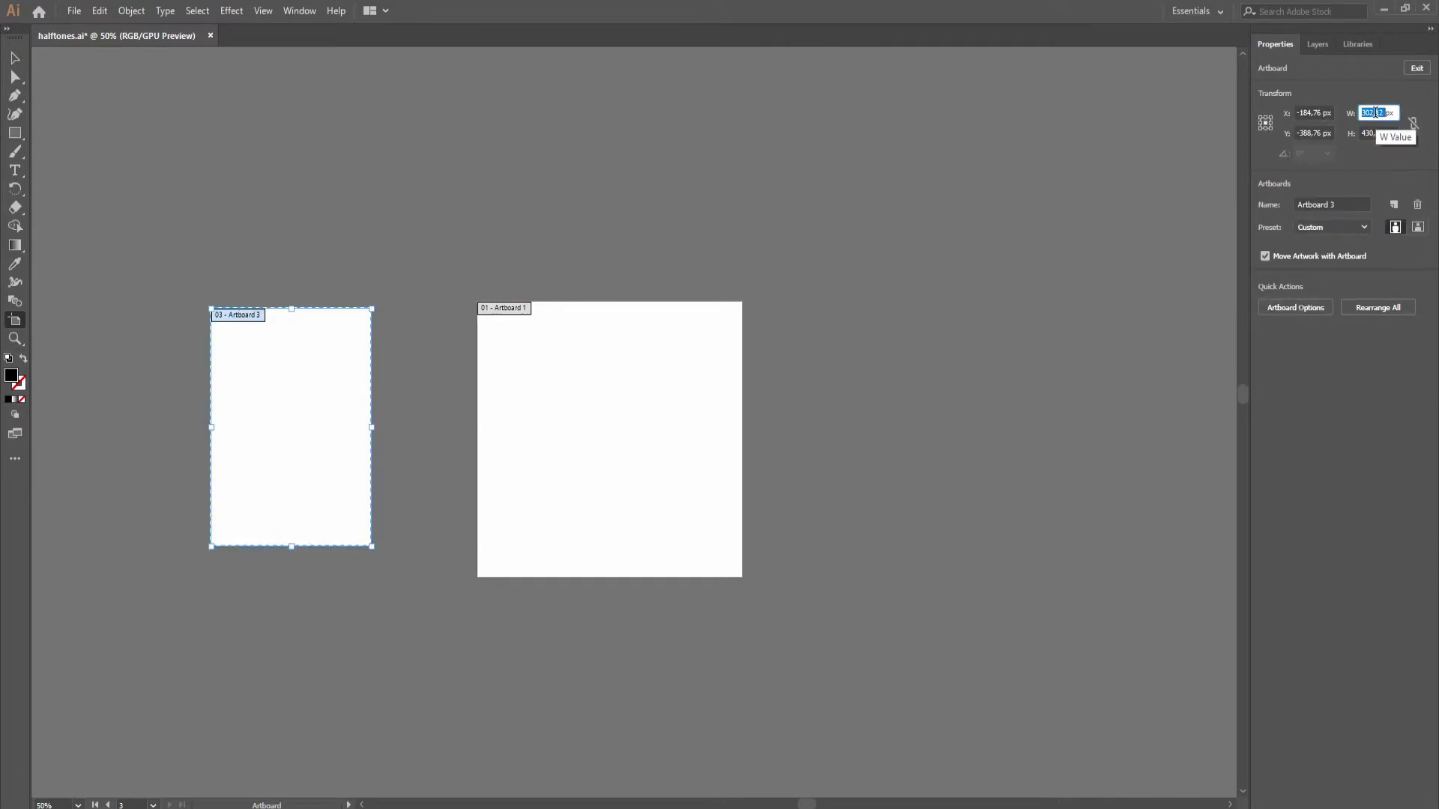
pyautogui.write('500')
pyautogui.press('Tab')
pyautogui.write('500')
pyautogui.press('Return')
pyautogui.press('Delete')
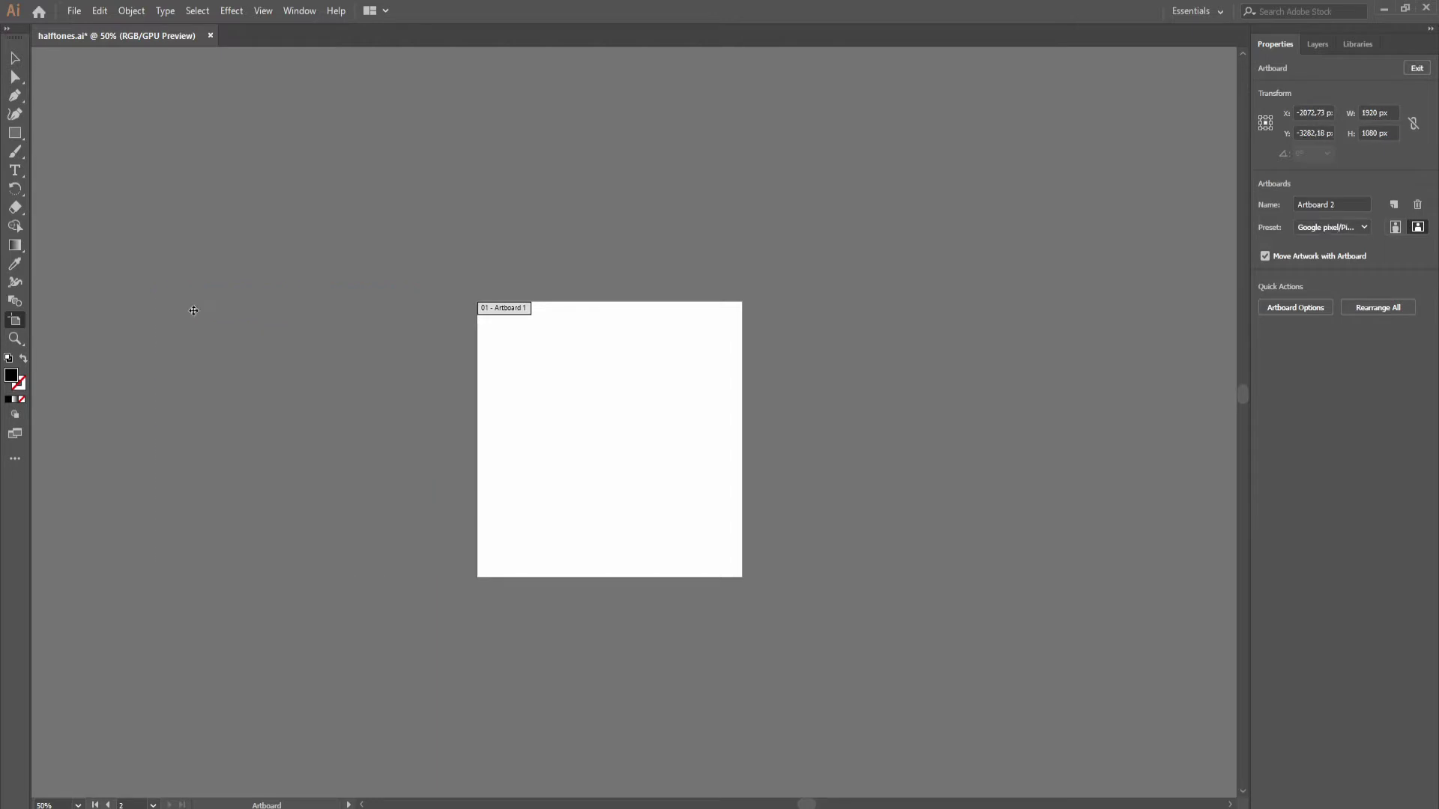
# Step: Draw a black five-pointed star about 32 px wide just outside the artboard's left edge
pyautogui.click(18, 66)
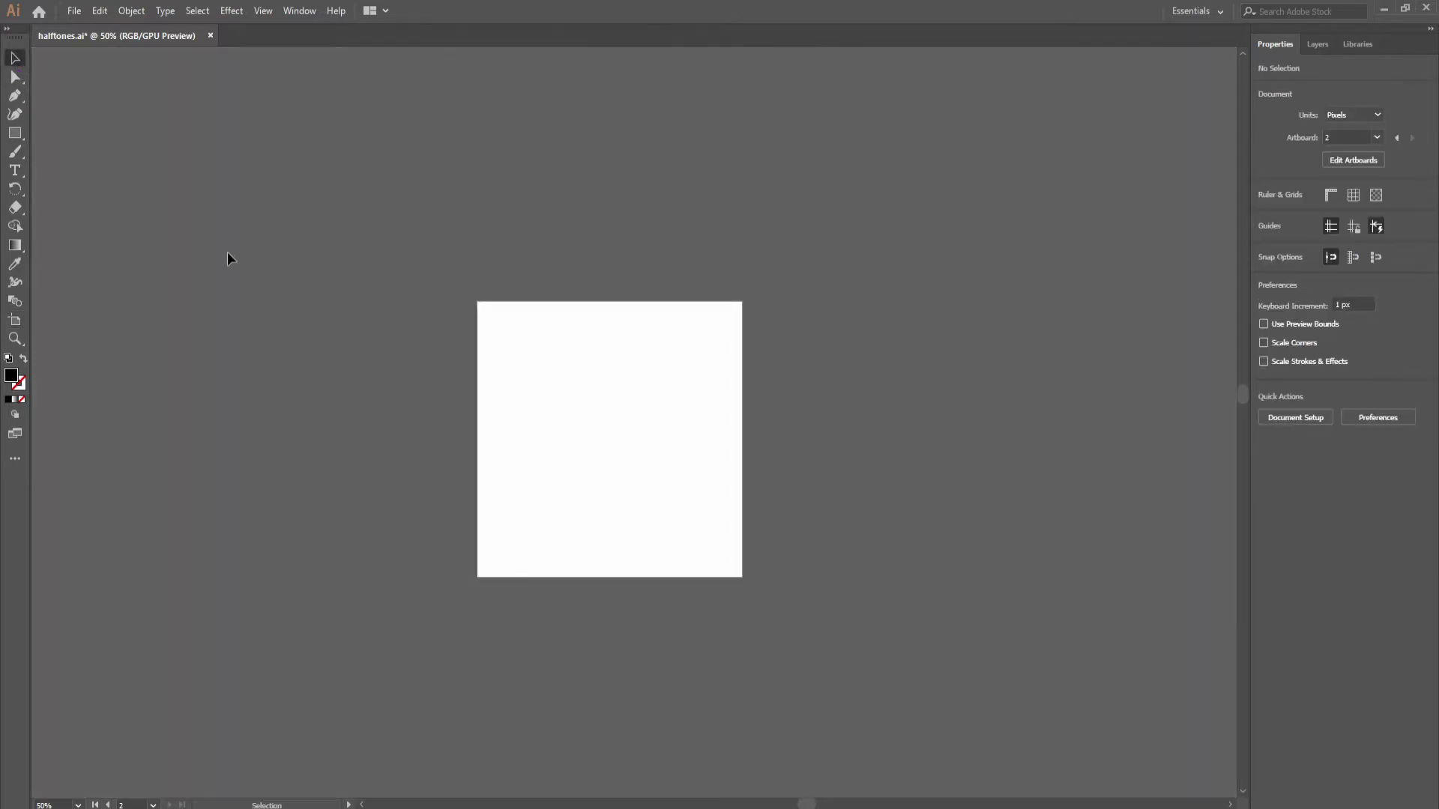
pyautogui.click(15, 134)
pyautogui.moveTo(17, 137); pyautogui.dragTo(84, 184)
pyautogui.moveTo(406, 453); pyautogui.dragTo(446, 394)
pyautogui.press('Up')
pyautogui.press('Up')
pyautogui.press('Up')
pyautogui.press('Up')
pyautogui.press('Up')
pyautogui.press('Up')
pyautogui.press('Up')
pyautogui.press('Up')
pyautogui.press('Down')
pyautogui.press('Down')
pyautogui.press('Down')
pyautogui.press('Down')
pyautogui.press('Down')
pyautogui.press('Down')
pyautogui.press('Down')
pyautogui.press('Down')
pyautogui.press('Down')
pyautogui.press('Up')
pyautogui.press('Up')
pyautogui.press('Up')
pyautogui.press('Up')
pyautogui.press('Up')
pyautogui.press('Up')
pyautogui.press('Up')
pyautogui.press('Up')
pyautogui.press('Up')
pyautogui.press('Down')
pyautogui.press('Down')
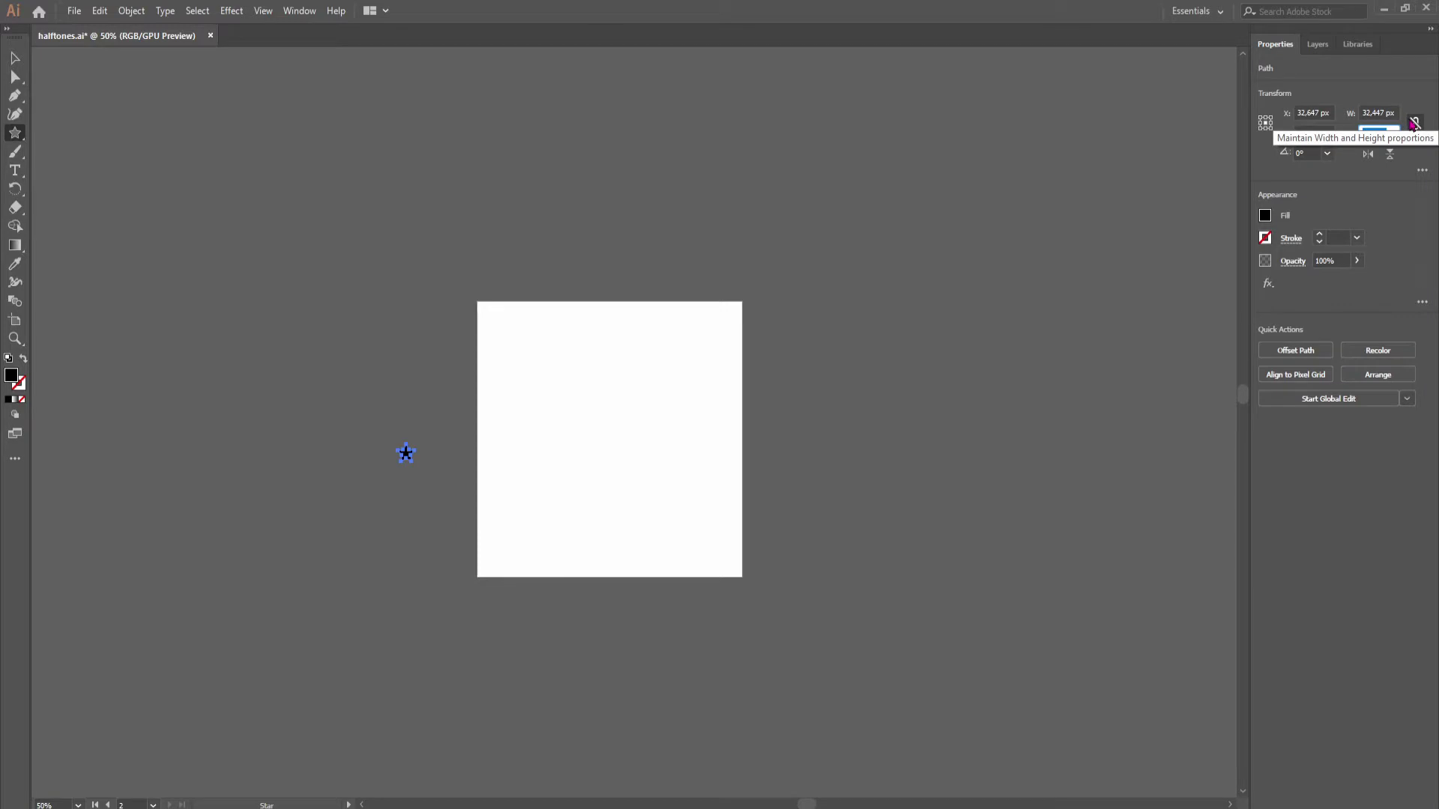
# Step: Scale the star proportionally to 30 px wide and place it in the artboard's lower-left corner
pyautogui.click(1414, 122)
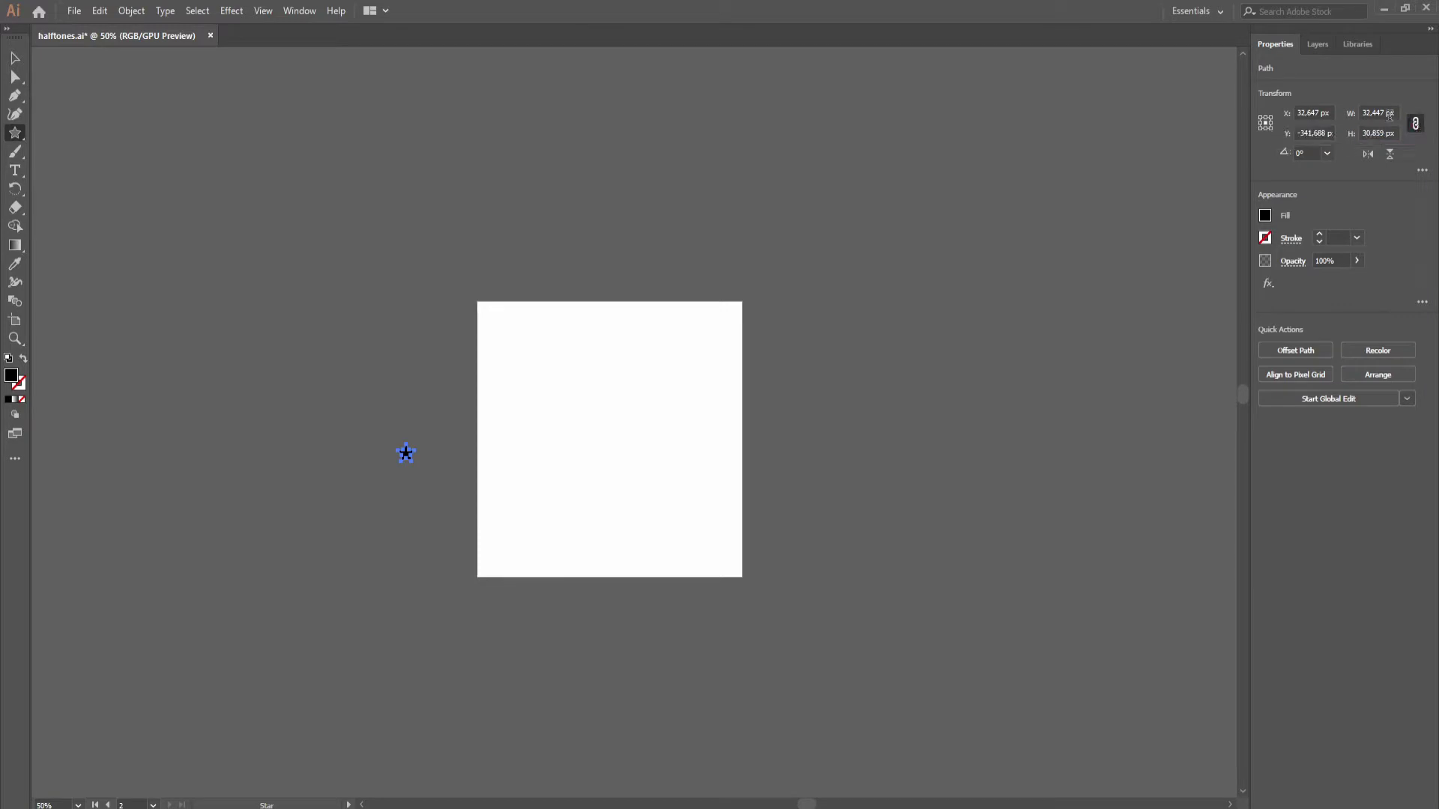
pyautogui.click(1377, 112)
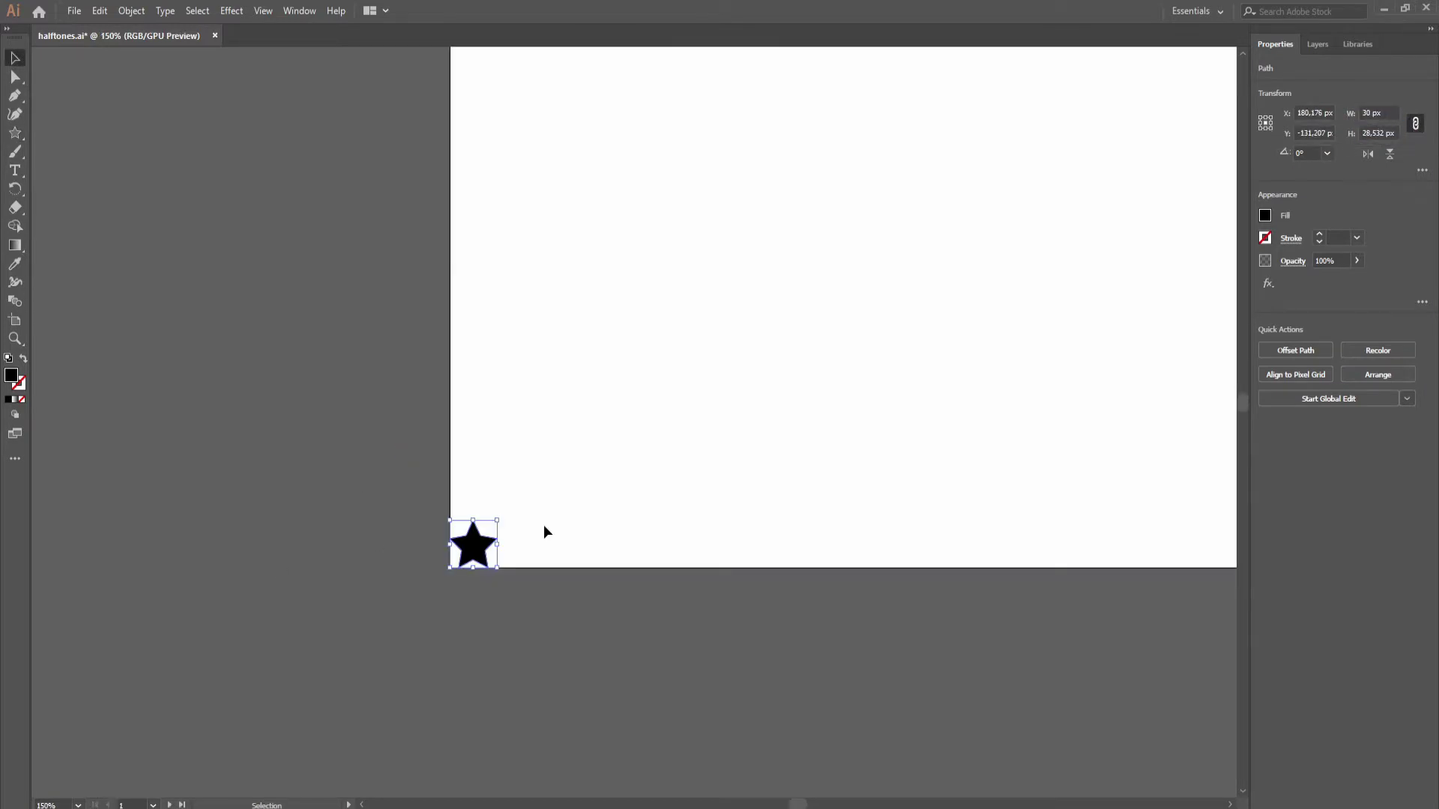
# Step: Duplicate the star into the artboard's upper-left corner and shrink the copy to a tiny star on the top edge
pyautogui.scroll(-1, 406, 622)
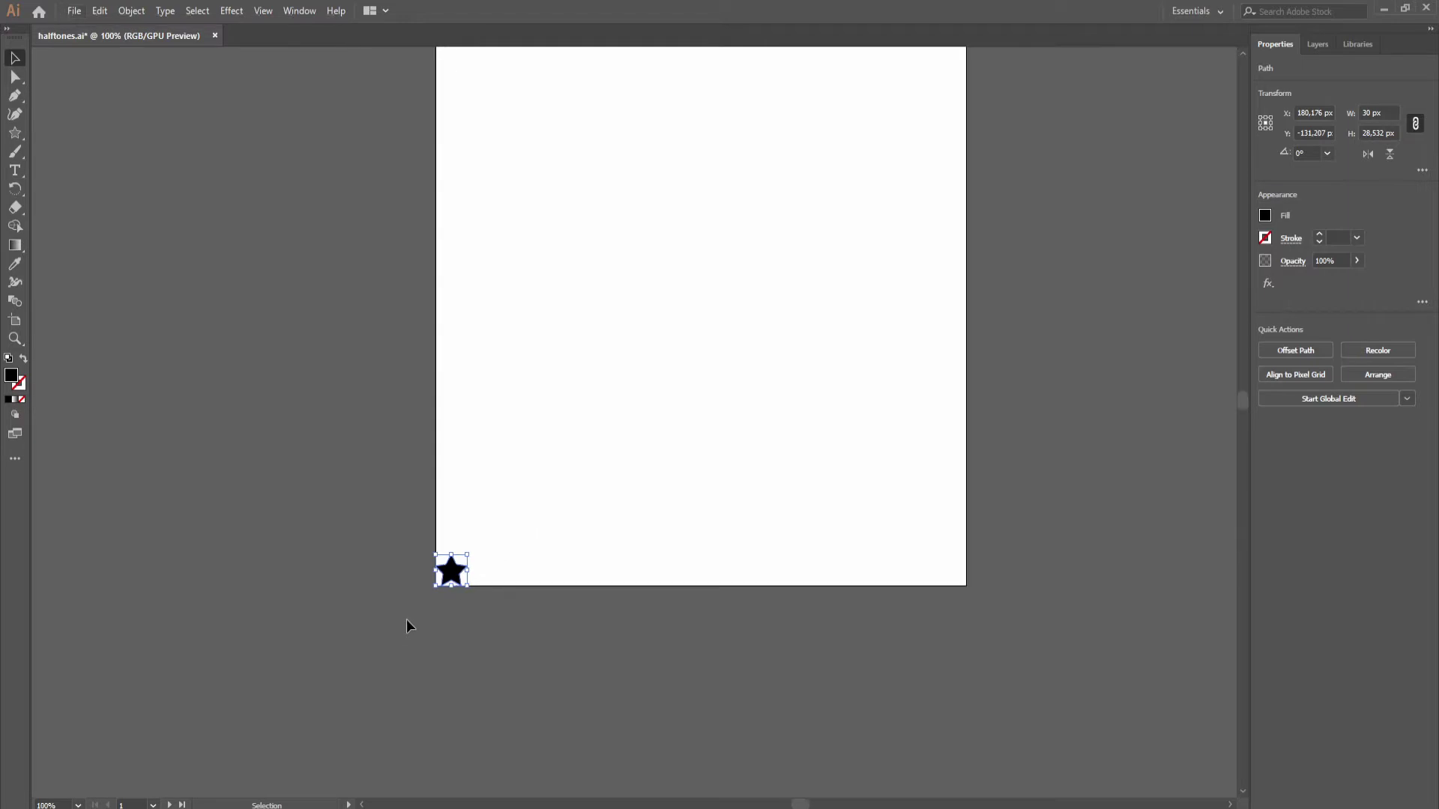
pyautogui.scroll(-1, 406, 618)
pyautogui.keyDown('alt'); pyautogui.moveTo(436, 592); pyautogui.dragTo(447, 243); pyautogui.keyUp('alt')
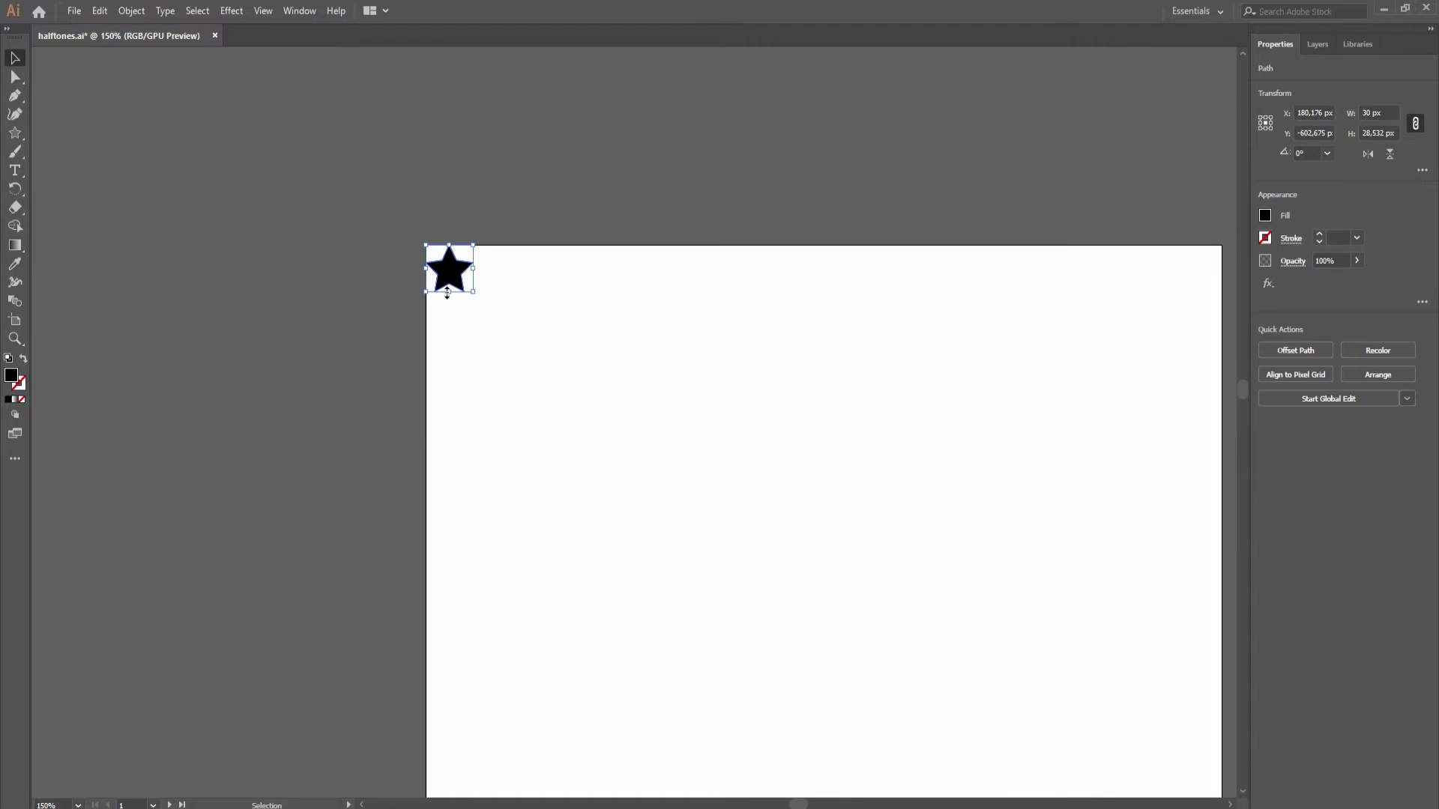
pyautogui.keyDown('shift'); pyautogui.moveTo(448, 292); pyautogui.dragTo(448, 258); pyautogui.keyUp('shift')
# Step: Select both stars and center them horizontally using the large bottom star as the alignment reference
pyautogui.hotkey('ctrl', '-')
pyautogui.hotkey('ctrl', '-')
pyautogui.moveTo(339, 343); pyautogui.dragTo(394, 636)
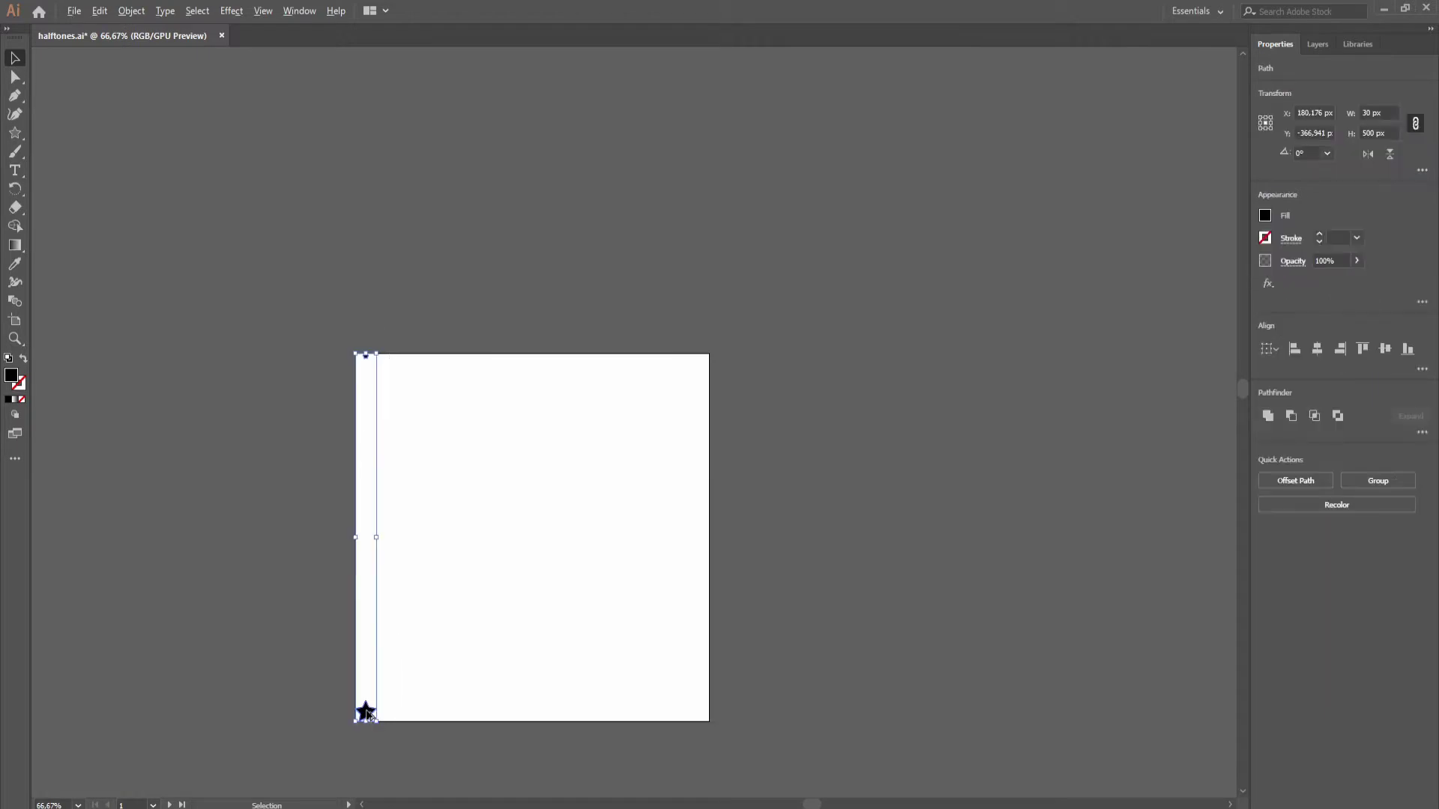
pyautogui.click(365, 712)
pyautogui.click(1269, 349)
pyautogui.click(1321, 351)
# Step: Blend the tiny and large stars into a vertical column, using Specified Steps spacing with 20 steps
pyautogui.press('w')
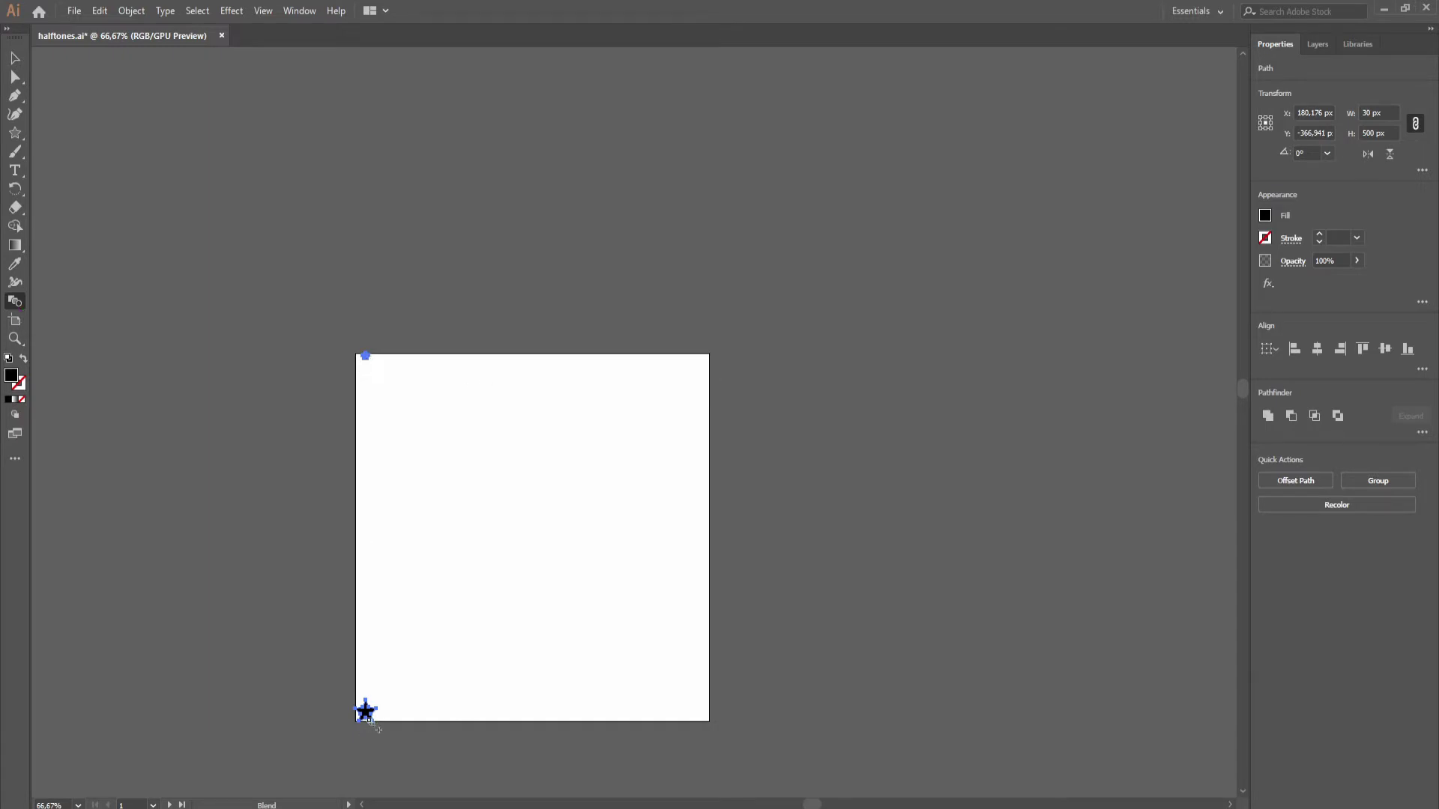
pyautogui.click(367, 712)
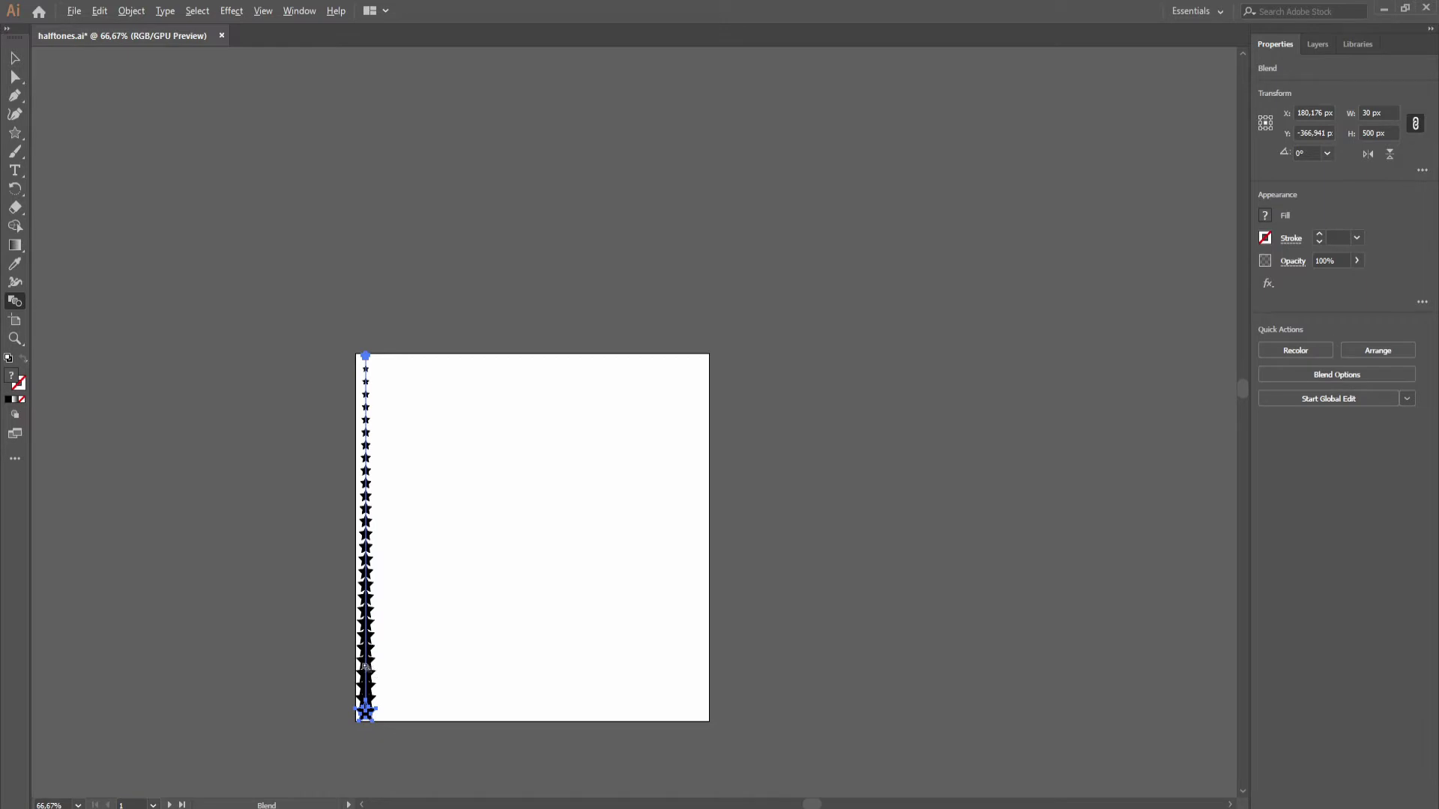
pyautogui.press('Return')
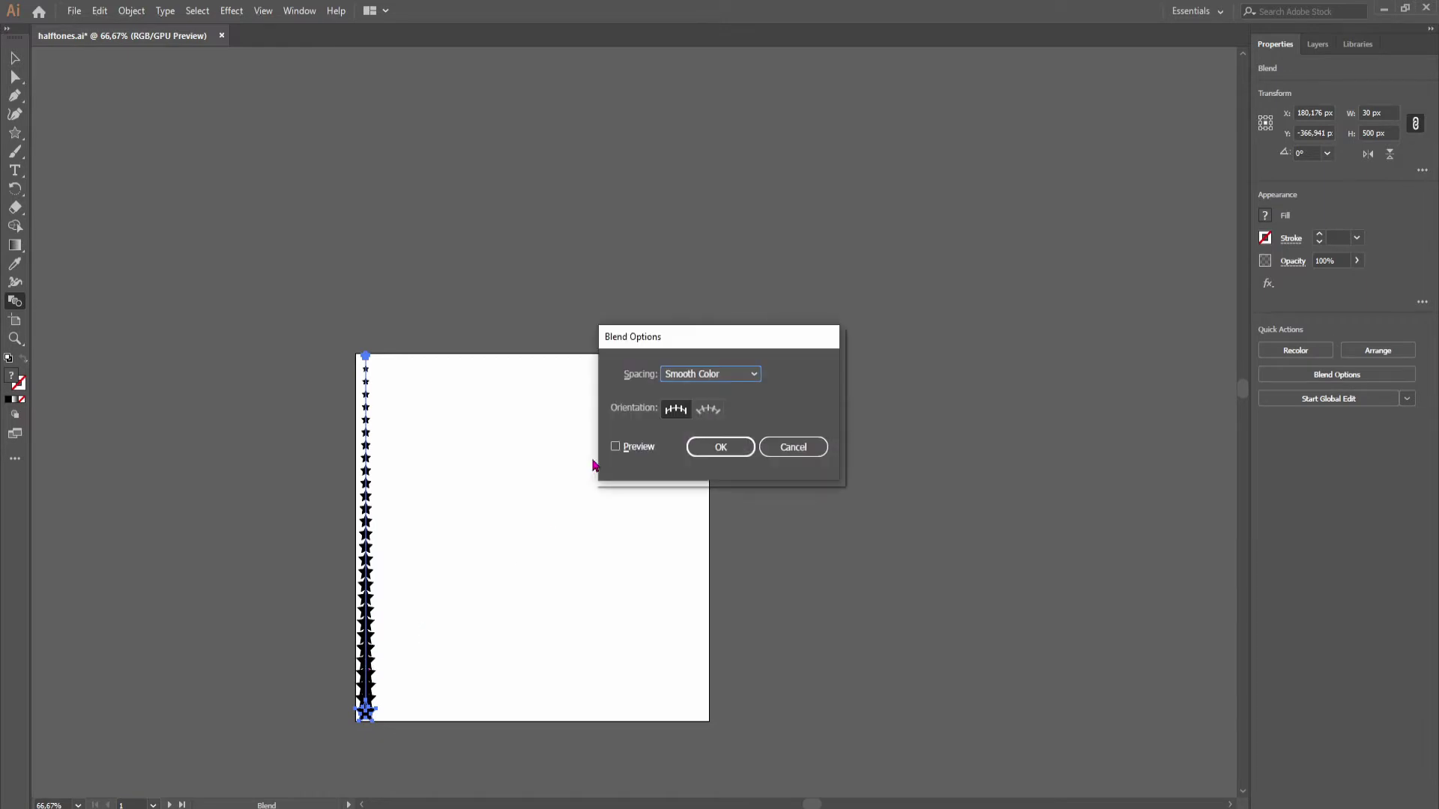
pyautogui.click(615, 446)
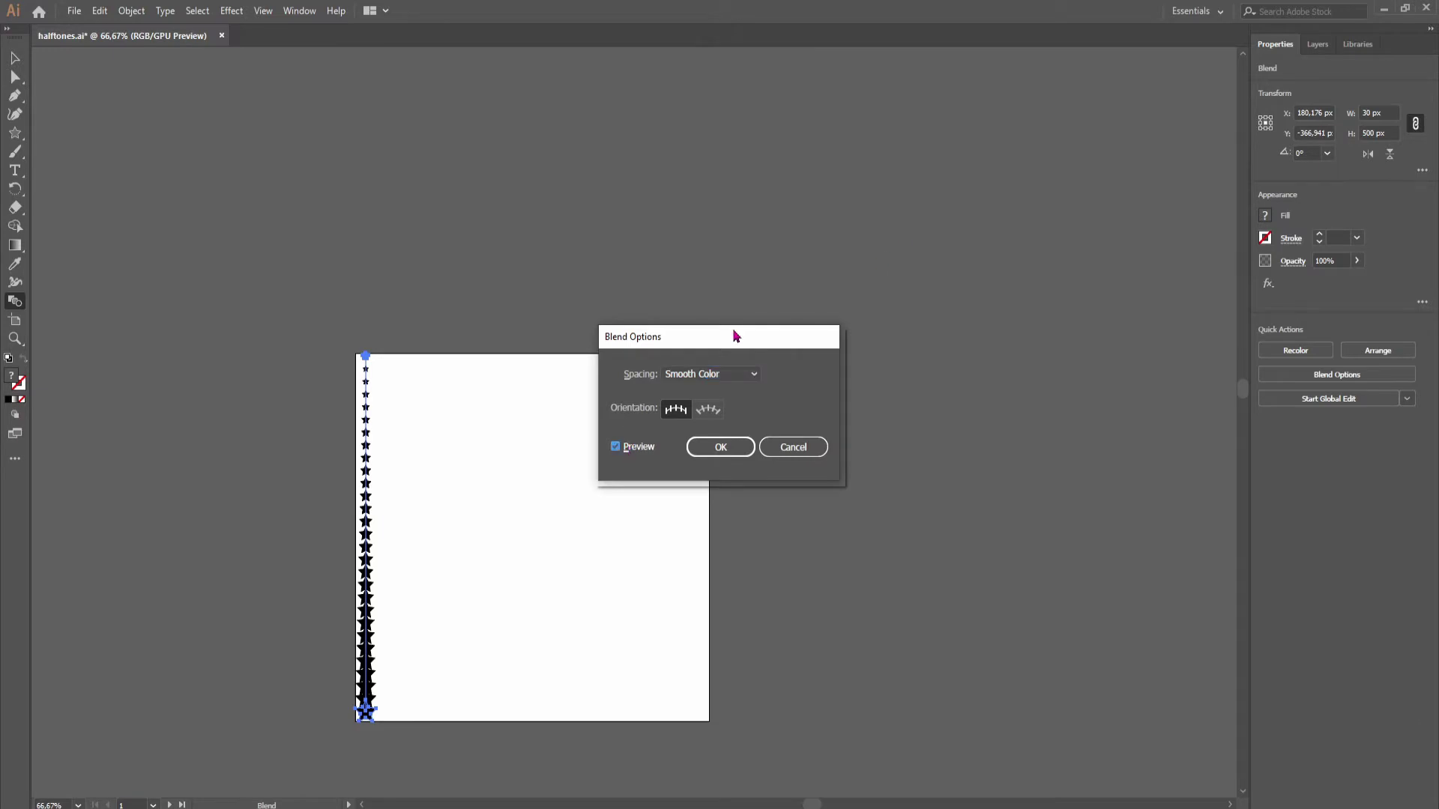
pyautogui.click(724, 374)
pyautogui.click(738, 409)
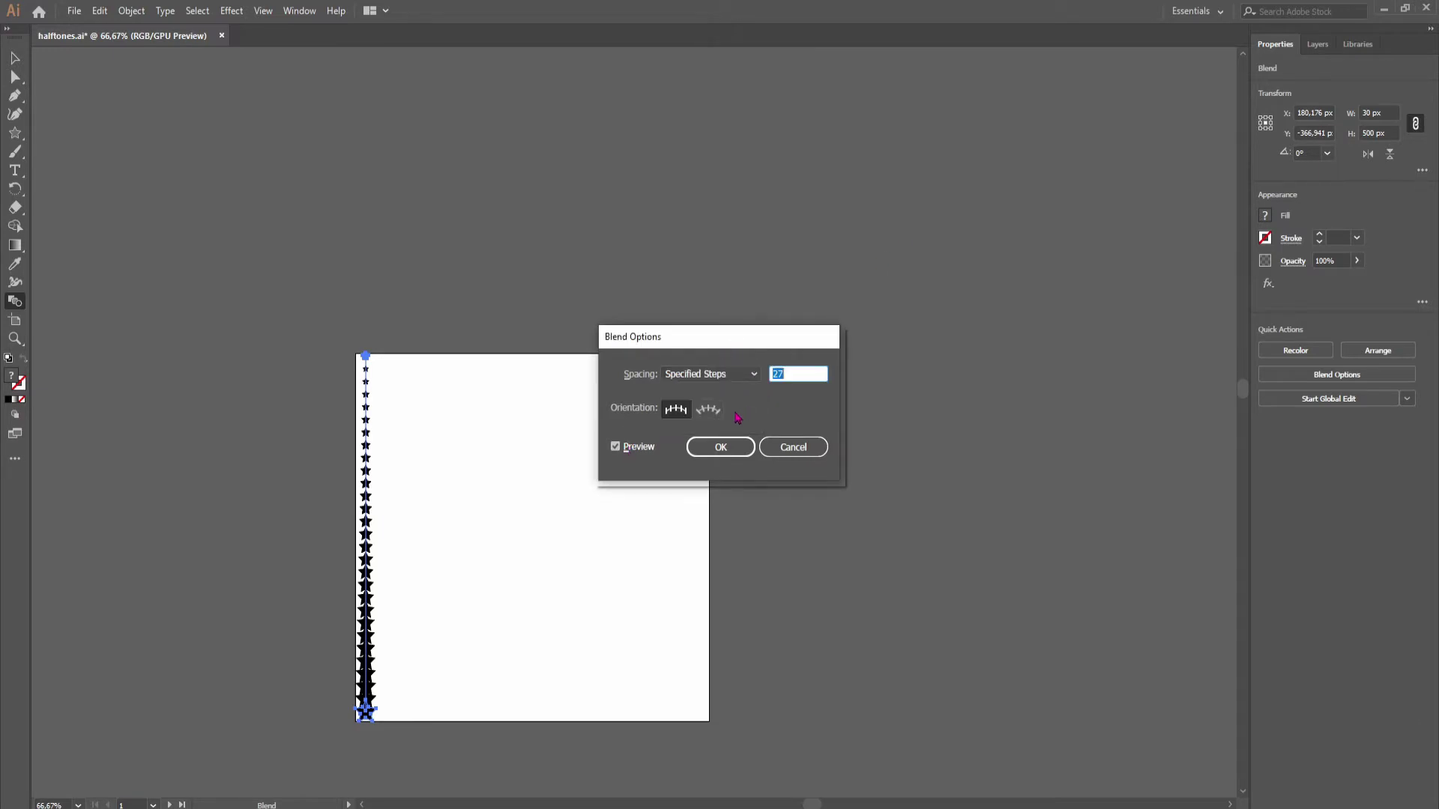
pyautogui.write('20')
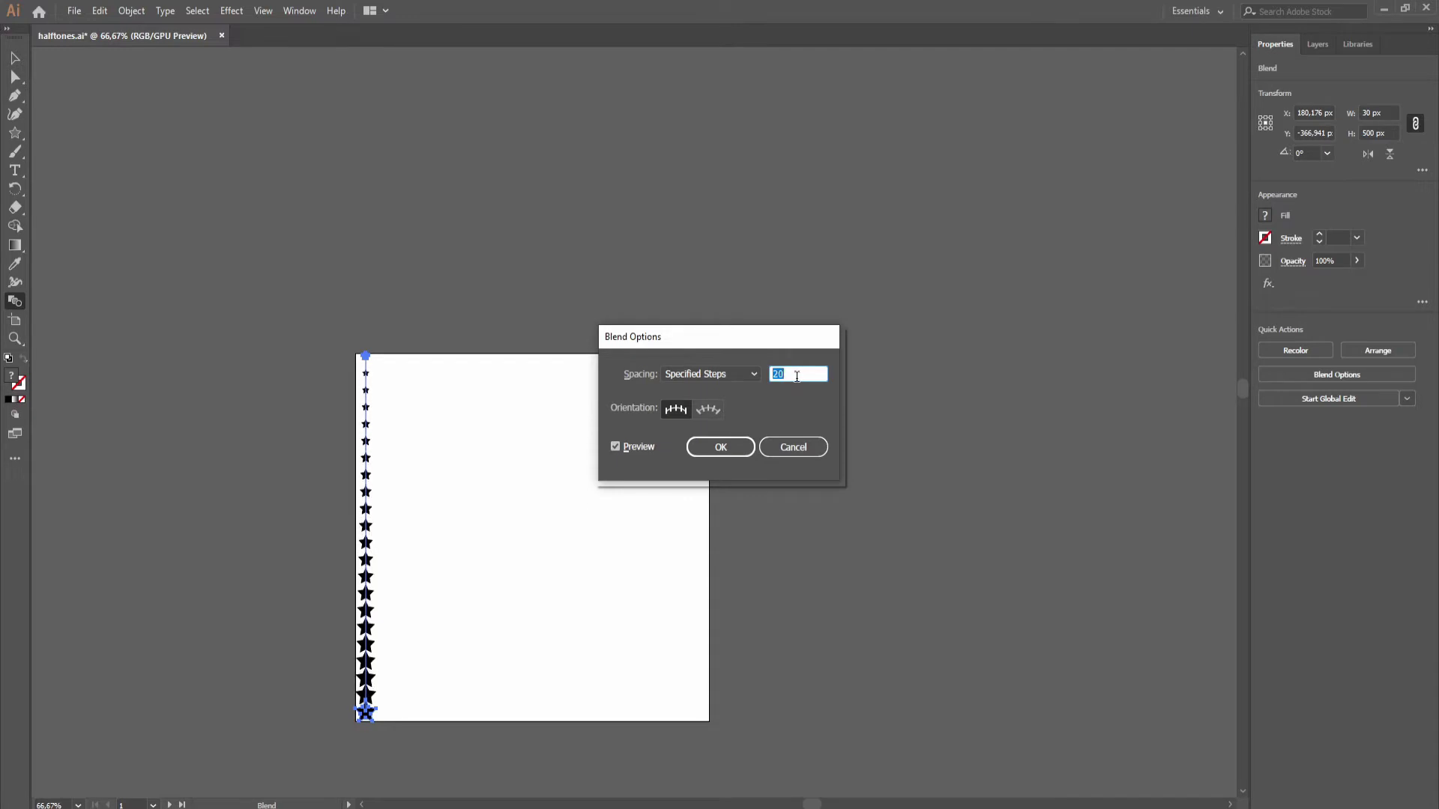
pyautogui.press('Return')
pyautogui.press('v')
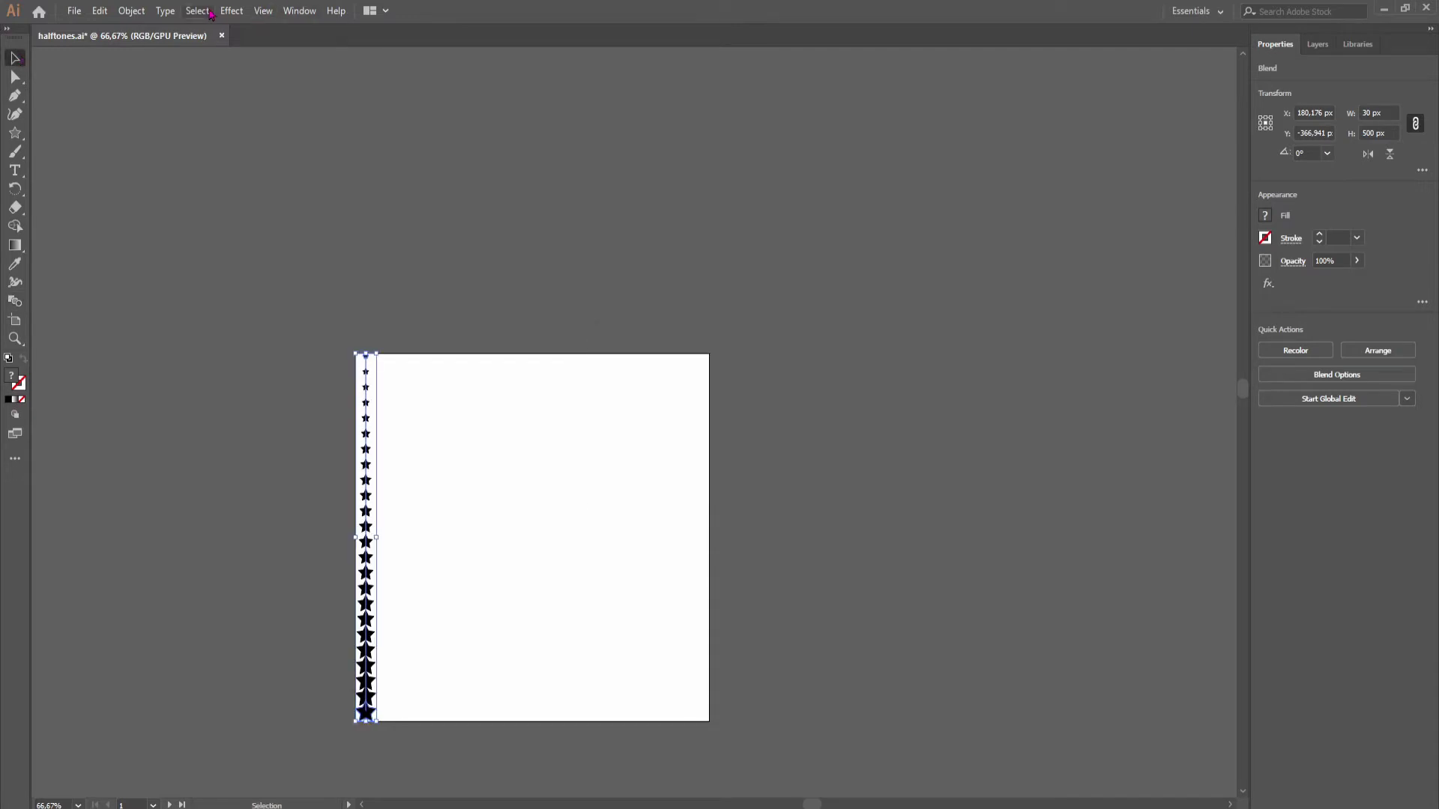
# Step: Set up a previewed Transform effect on the star column with 18 copies and a 32 px horizontal move
pyautogui.click(232, 11)
pyautogui.moveTo(311, 140)
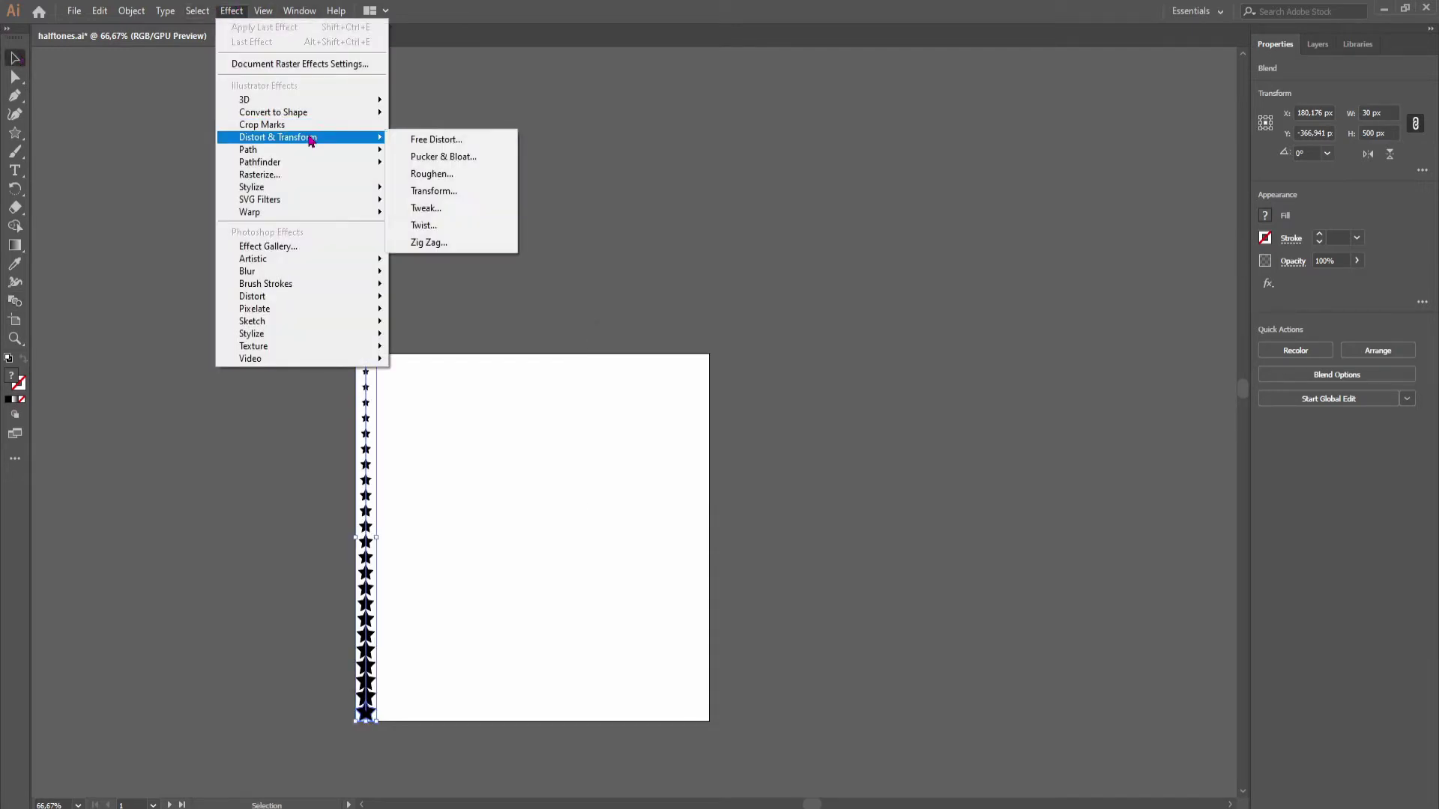
pyautogui.click(450, 199)
pyautogui.click(681, 667)
pyautogui.click(830, 619)
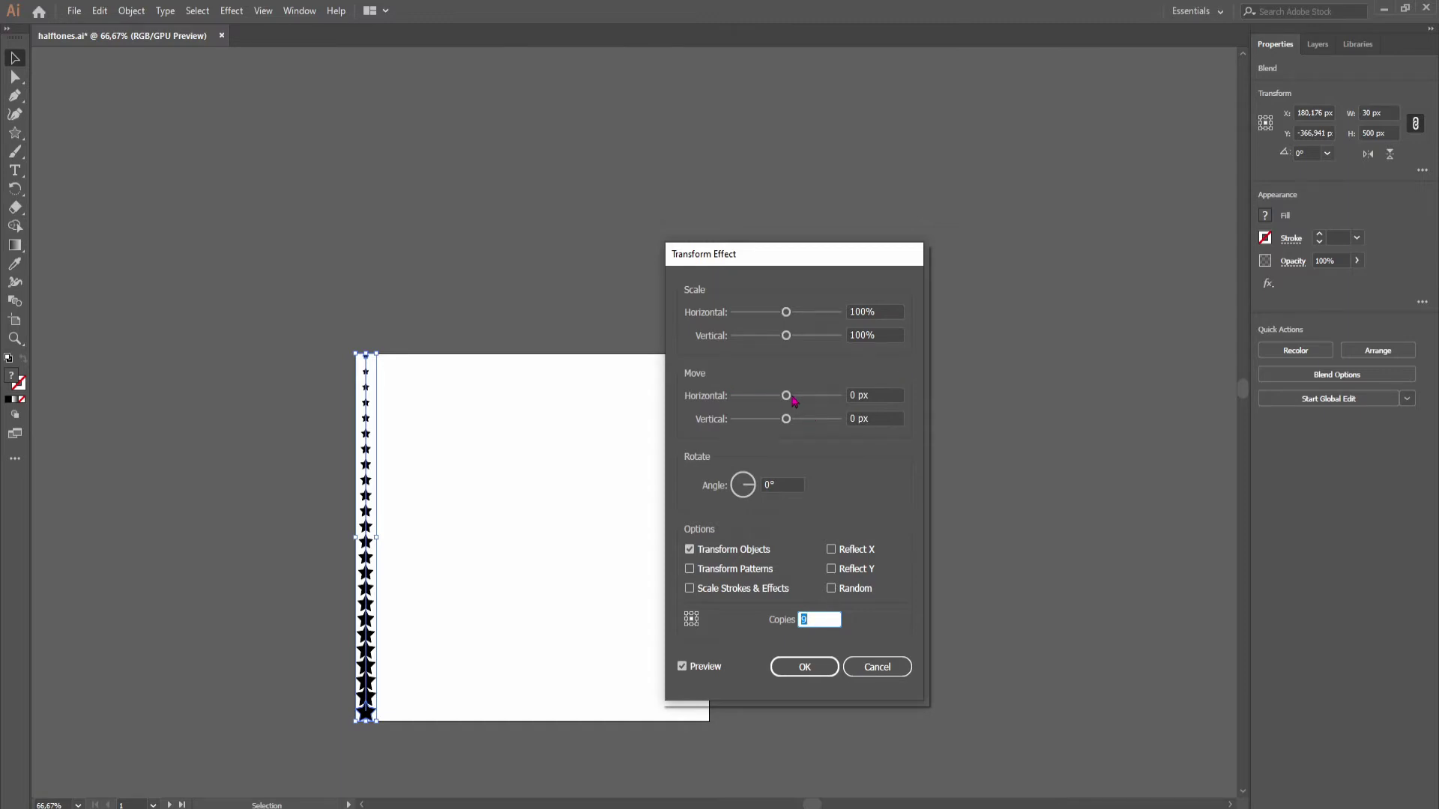
pyautogui.moveTo(788, 396); pyautogui.dragTo(805, 395)
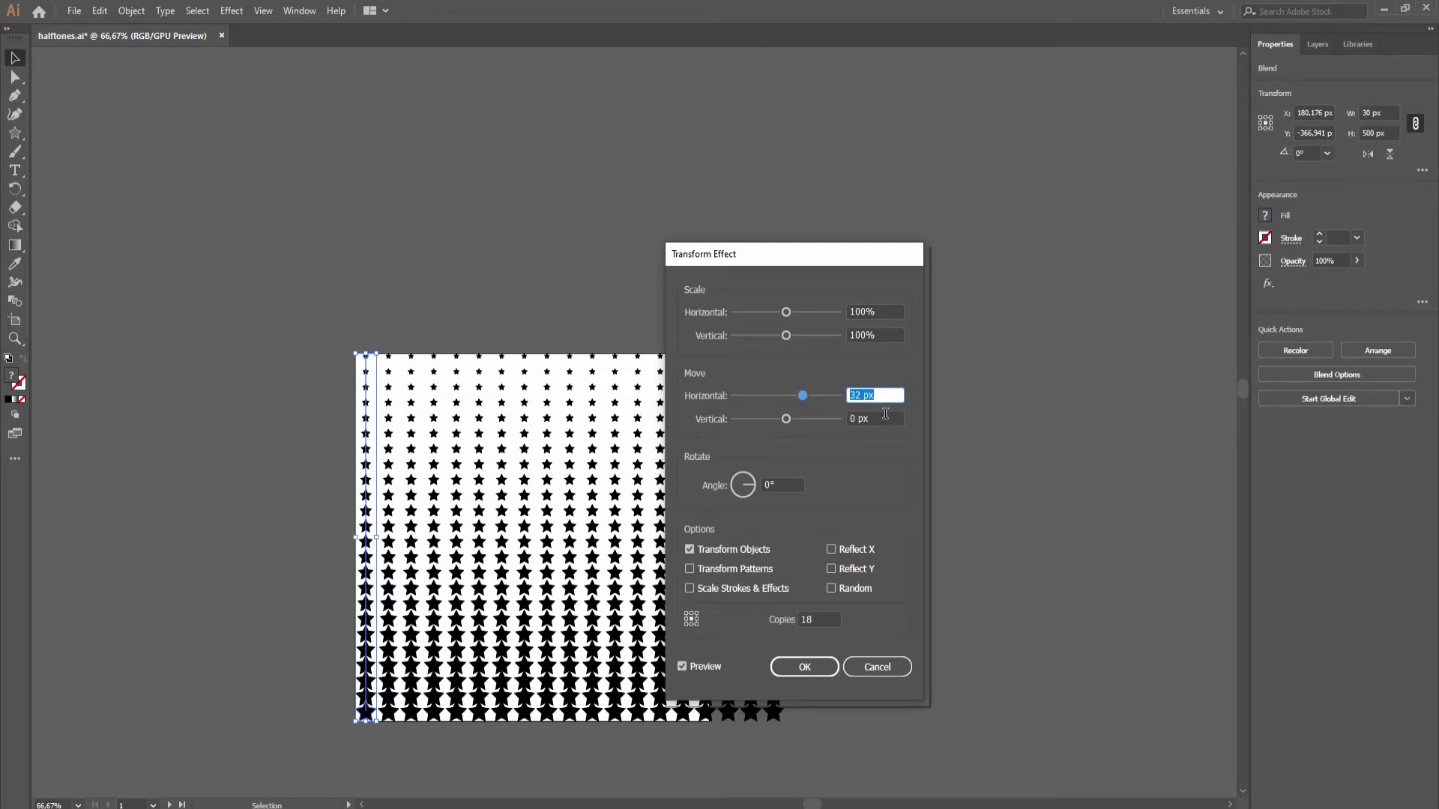
# Step: Preview Reflect Y and Reflect X on the copied star columns, turning each option off again
pyautogui.click(831, 569)
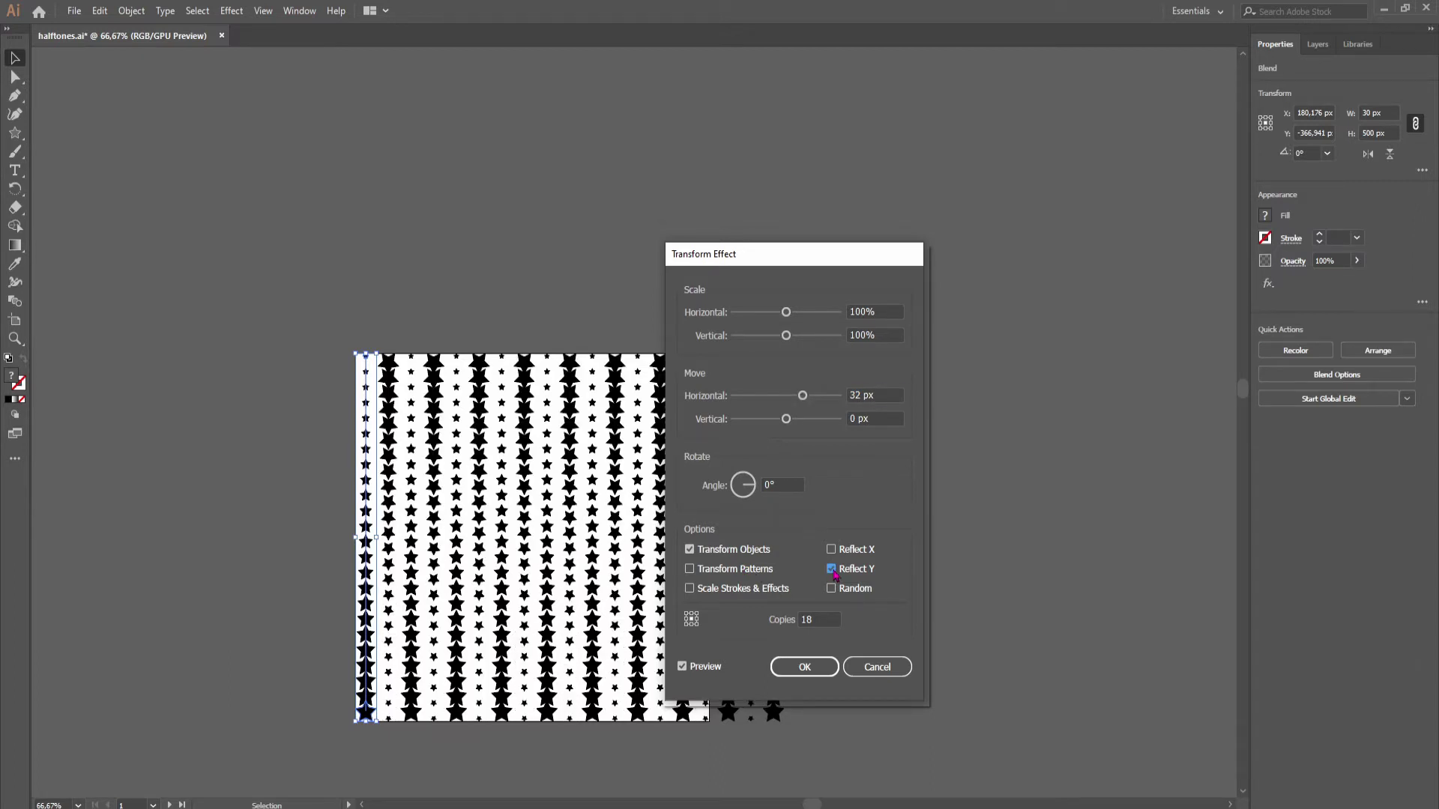
pyautogui.click(832, 571)
pyautogui.click(831, 549)
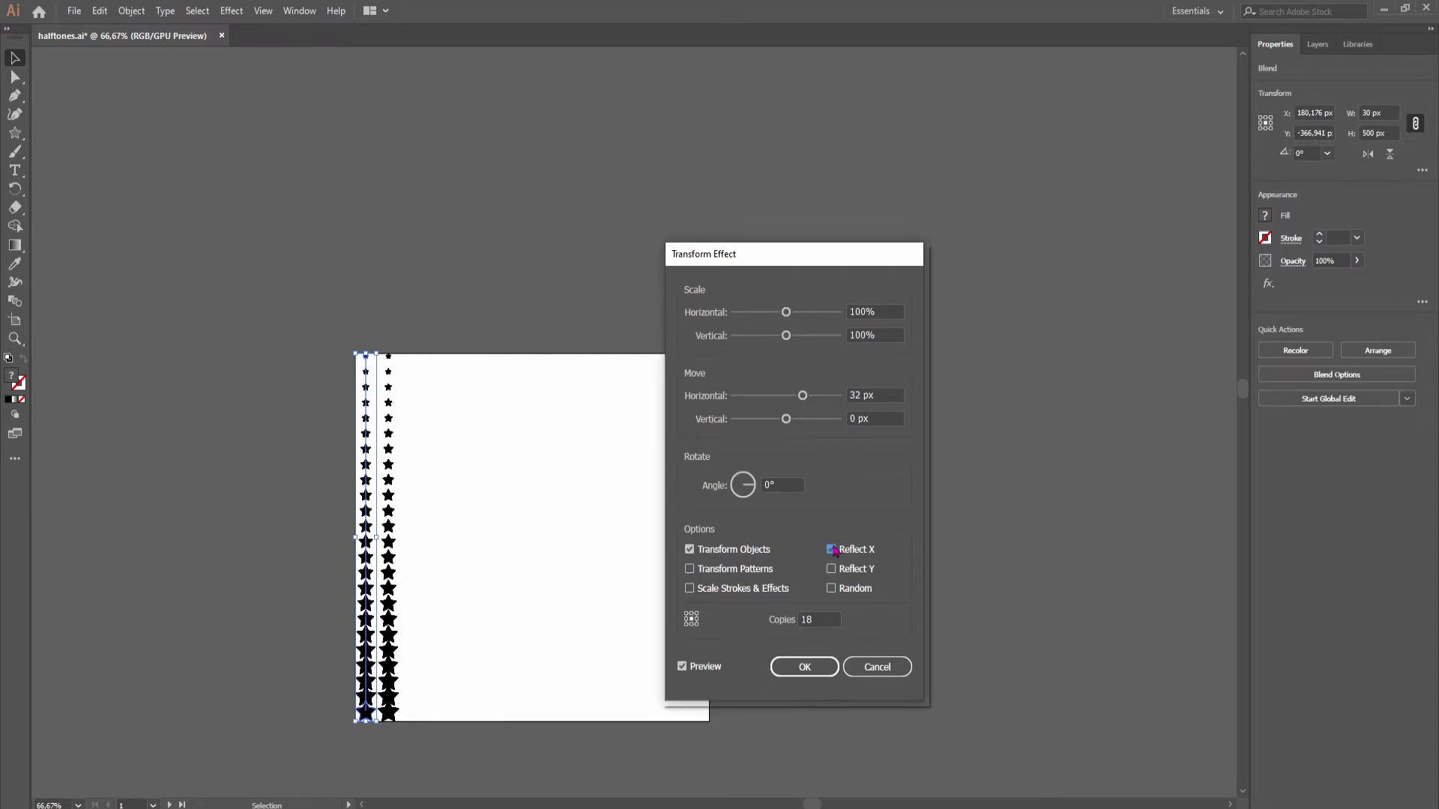
pyautogui.click(831, 549)
# Step: Try out a range of positive and negative rotation angles for the copied star columns
pyautogui.click(775, 483)
pyautogui.scroll(4, 775, 480)
pyautogui.press('Up')
pyautogui.press('Up')
pyautogui.press('Up')
pyautogui.press('Up')
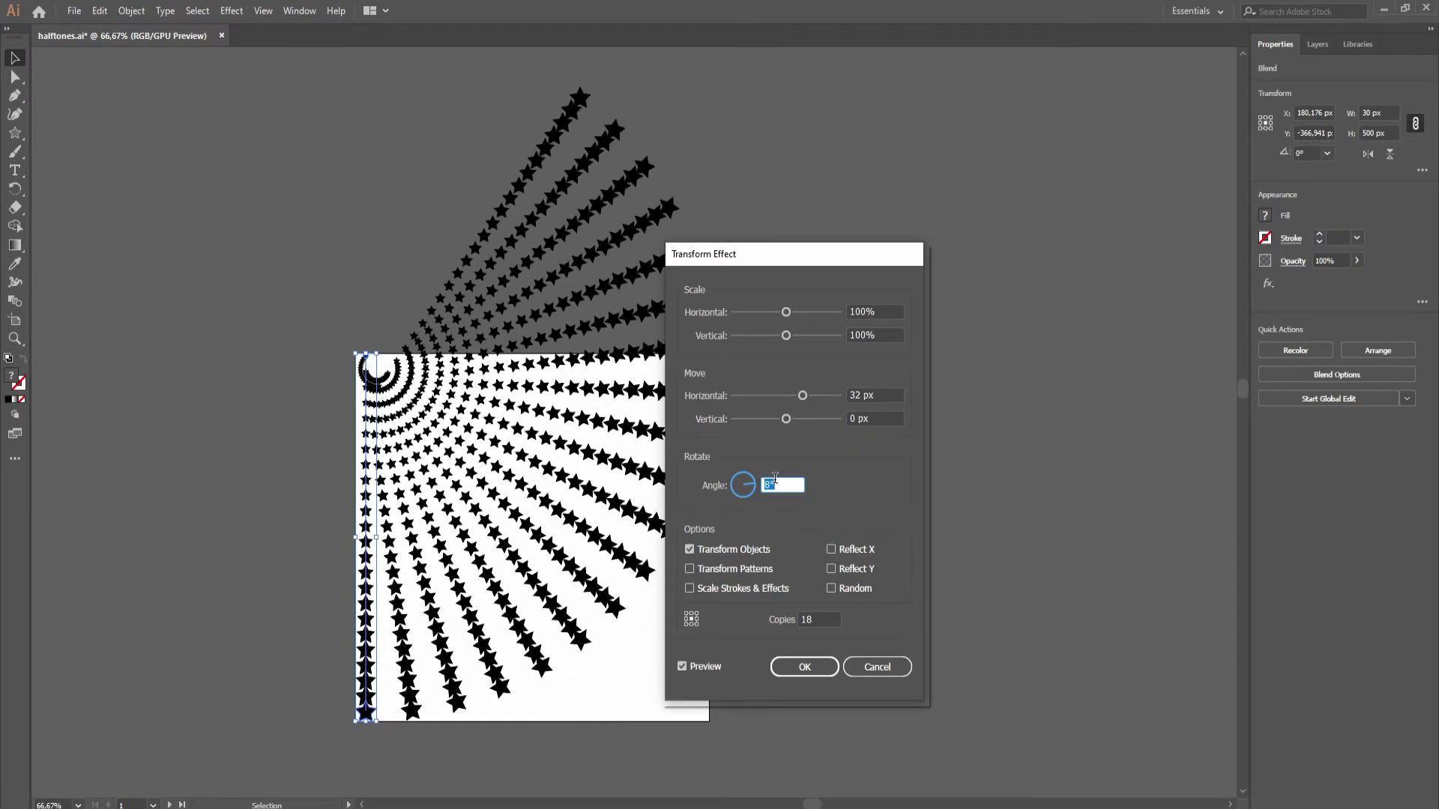
pyautogui.press('Up')
pyautogui.press('Up')
pyautogui.press('Up')
pyautogui.press('Up')
pyautogui.press('Up')
pyautogui.press('Up')
pyautogui.press('Up')
pyautogui.press('Up')
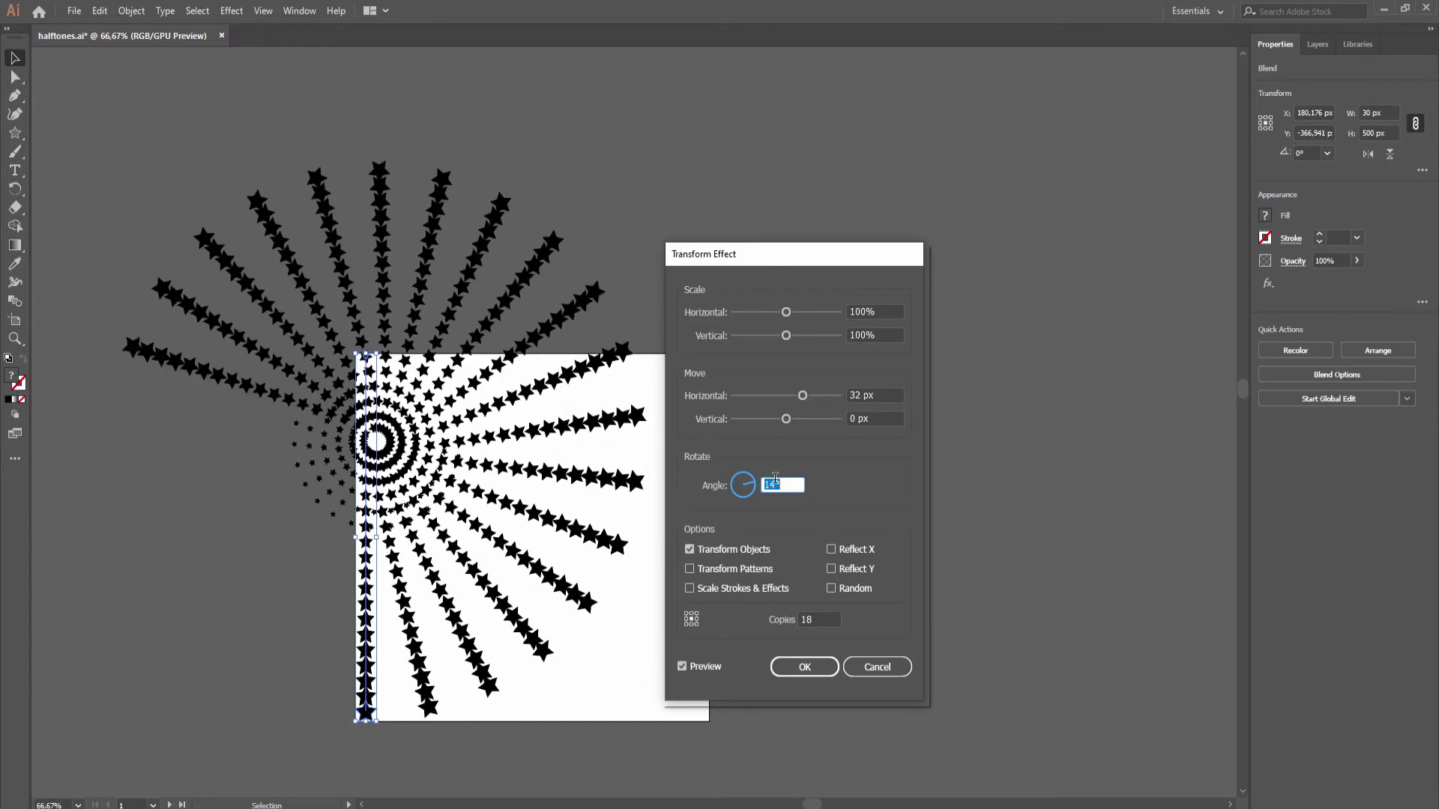
pyautogui.press('Up')
pyautogui.press('Up')
pyautogui.press('Up')
pyautogui.press('Up')
pyautogui.press('Up')
pyautogui.press('Up')
pyautogui.press('Up')
pyautogui.press('Up')
pyautogui.press('Up')
pyautogui.press('Up')
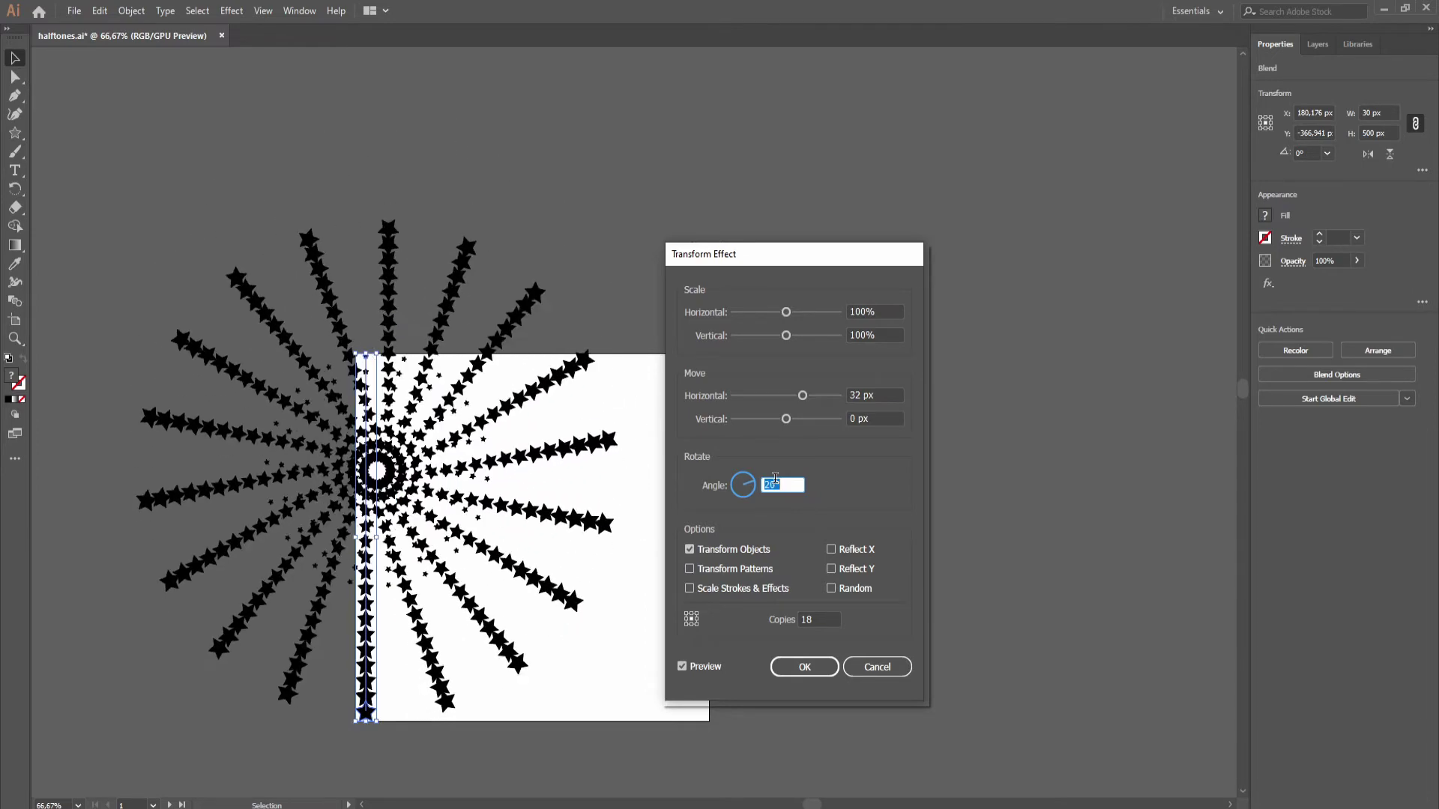
pyautogui.press('Down')
pyautogui.press('Down')
pyautogui.press('Down')
pyautogui.press('Down')
pyautogui.press('Down')
pyautogui.press('Down')
pyautogui.press('Down')
pyautogui.press('Down')
pyautogui.press('Down')
pyautogui.press('Down')
pyautogui.press('Down')
pyautogui.press('Down')
pyautogui.press('Down')
pyautogui.press('Down')
pyautogui.press('Down')
pyautogui.press('Down')
pyautogui.press('Down')
pyautogui.press('Down')
pyautogui.press('Down')
pyautogui.press('Down')
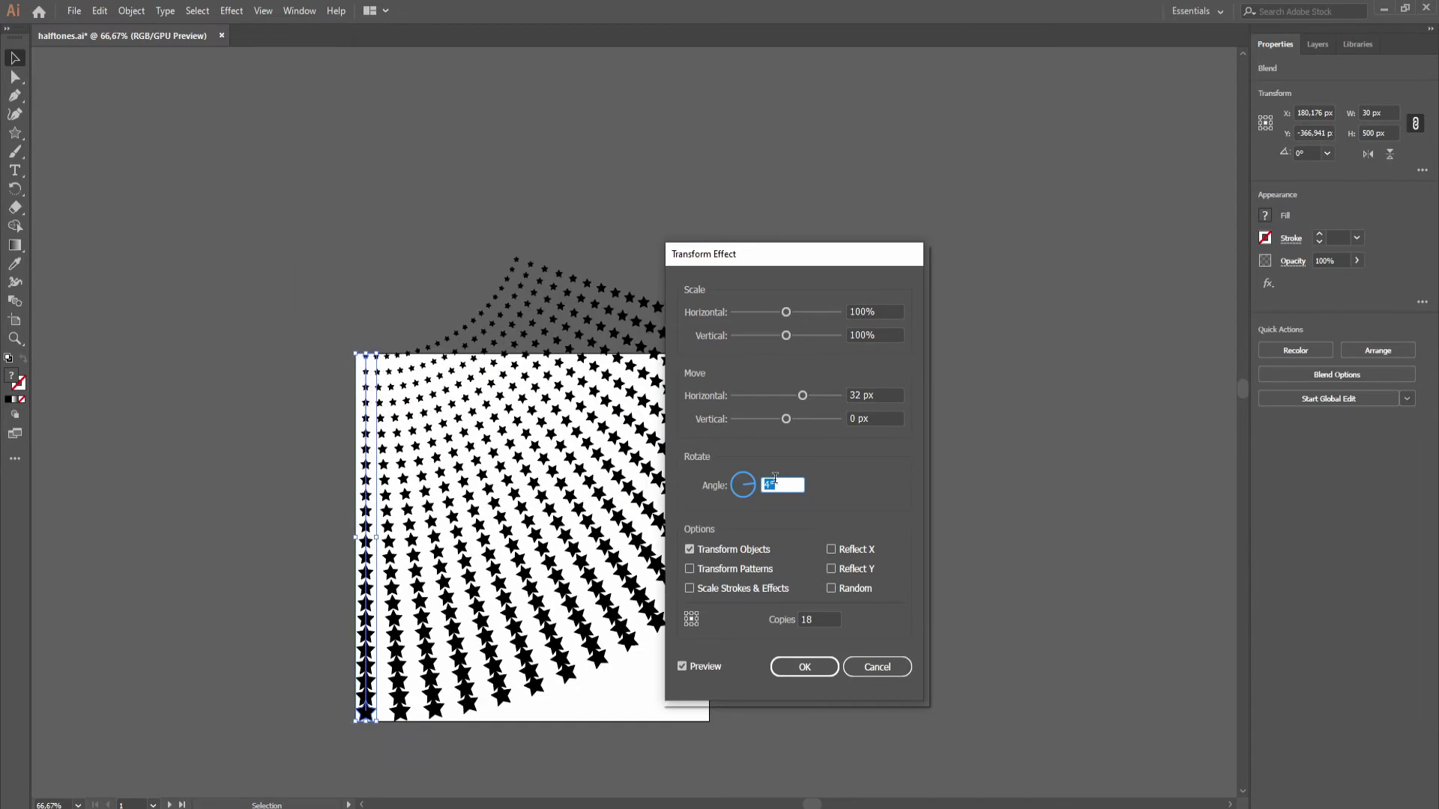
pyautogui.press('Down')
pyautogui.press('Down')
pyautogui.press('Down')
pyautogui.press('Down')
pyautogui.press('Down')
pyautogui.press('Down')
pyautogui.press('Down')
pyautogui.press('Down')
pyautogui.press('Down')
pyautogui.press('Down')
pyautogui.press('Down')
pyautogui.press('Down')
pyautogui.press('Down')
pyautogui.press('Down')
pyautogui.press('Down')
pyautogui.press('Down')
pyautogui.press('Down')
pyautogui.press('Down')
pyautogui.press('Down')
pyautogui.press('Down')
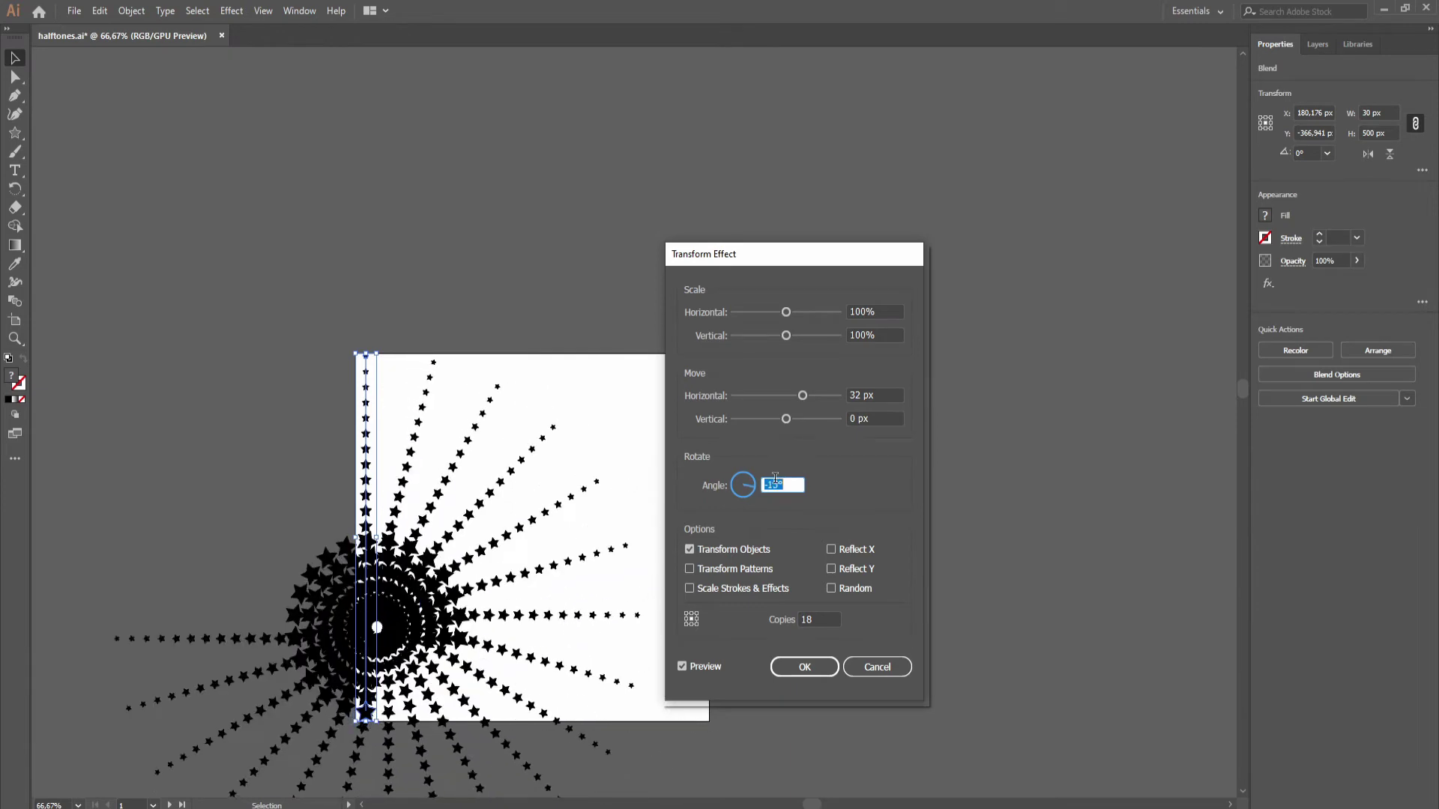
pyautogui.press('Down')
pyautogui.press('Down')
pyautogui.press('Down')
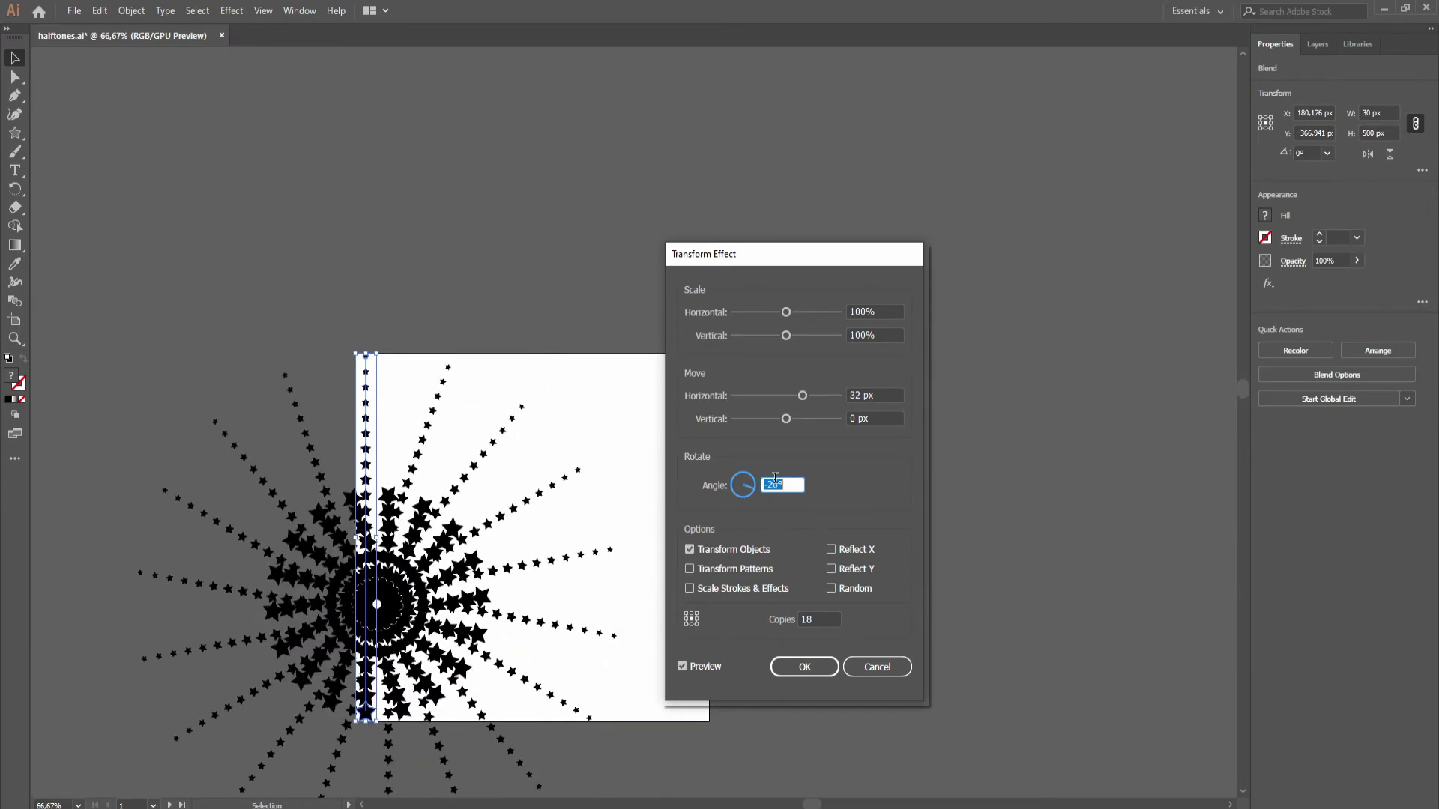
# Step: Reset the rotation angle to 0° and apply the Transform effect to the star column
pyautogui.write('0')
pyautogui.press('Return')
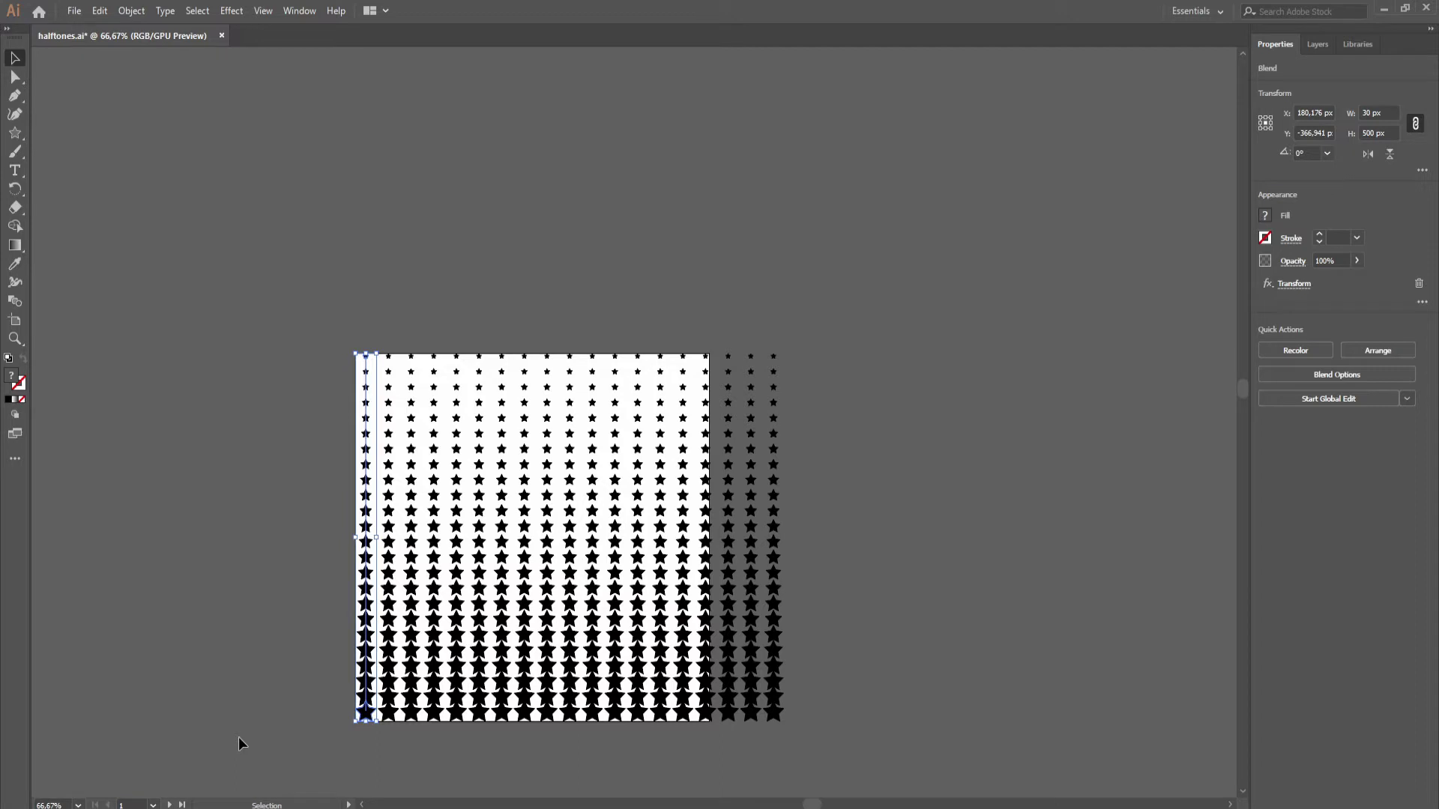
# Step: Add a second, previewed Transform effect to the star column with 1 copy and Reflect Y turned on
pyautogui.click(232, 11)
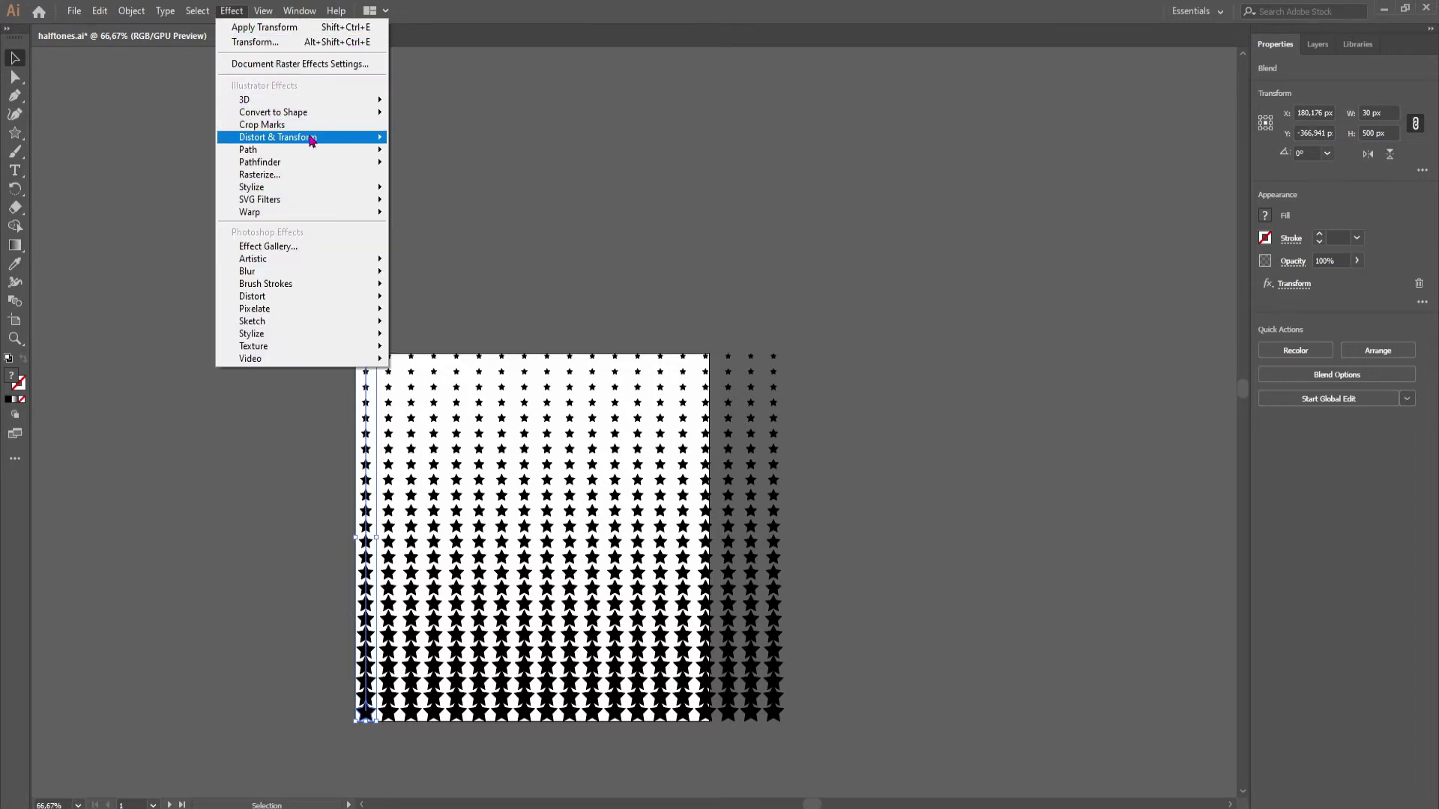
pyautogui.moveTo(300, 137)
pyautogui.click(454, 190)
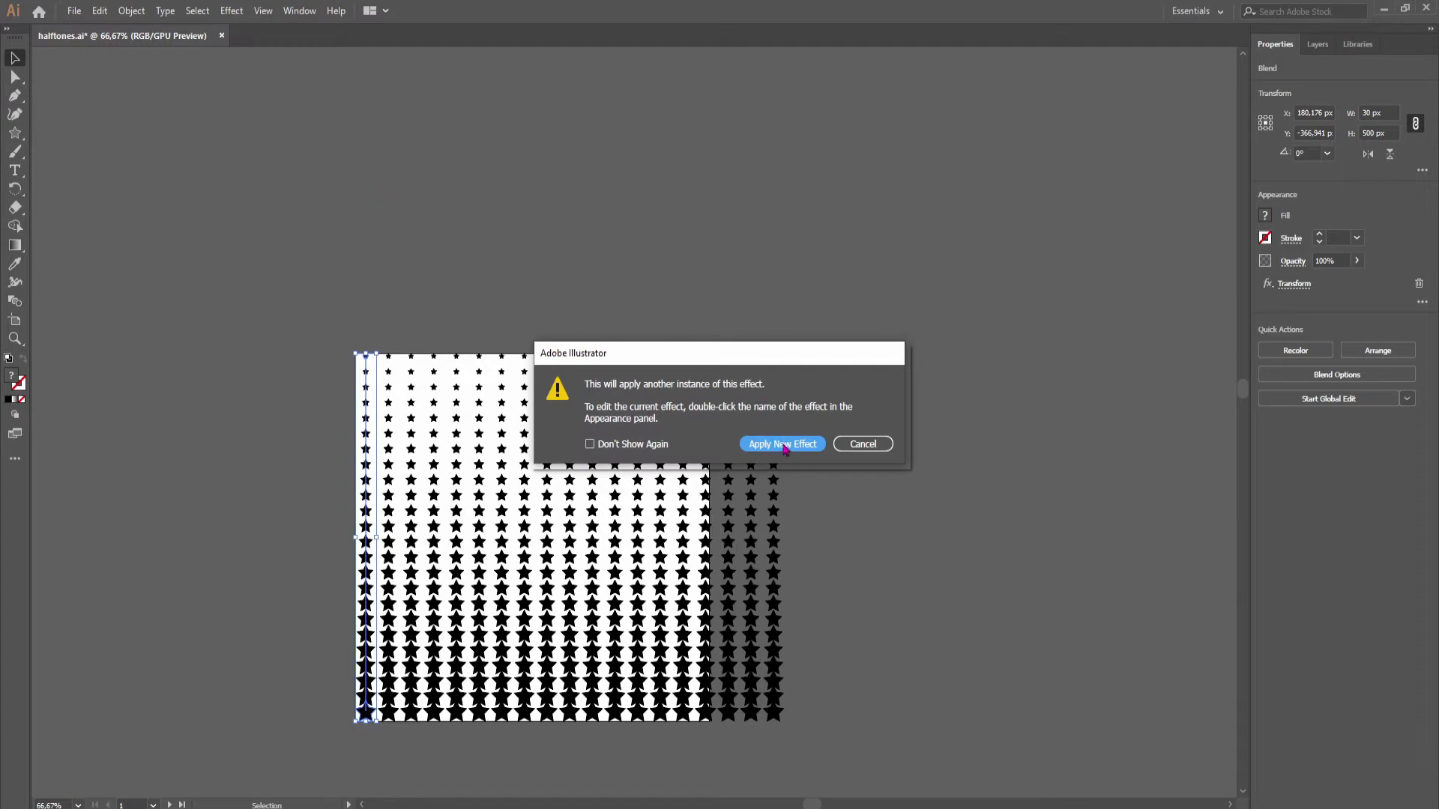
pyautogui.click(786, 446)
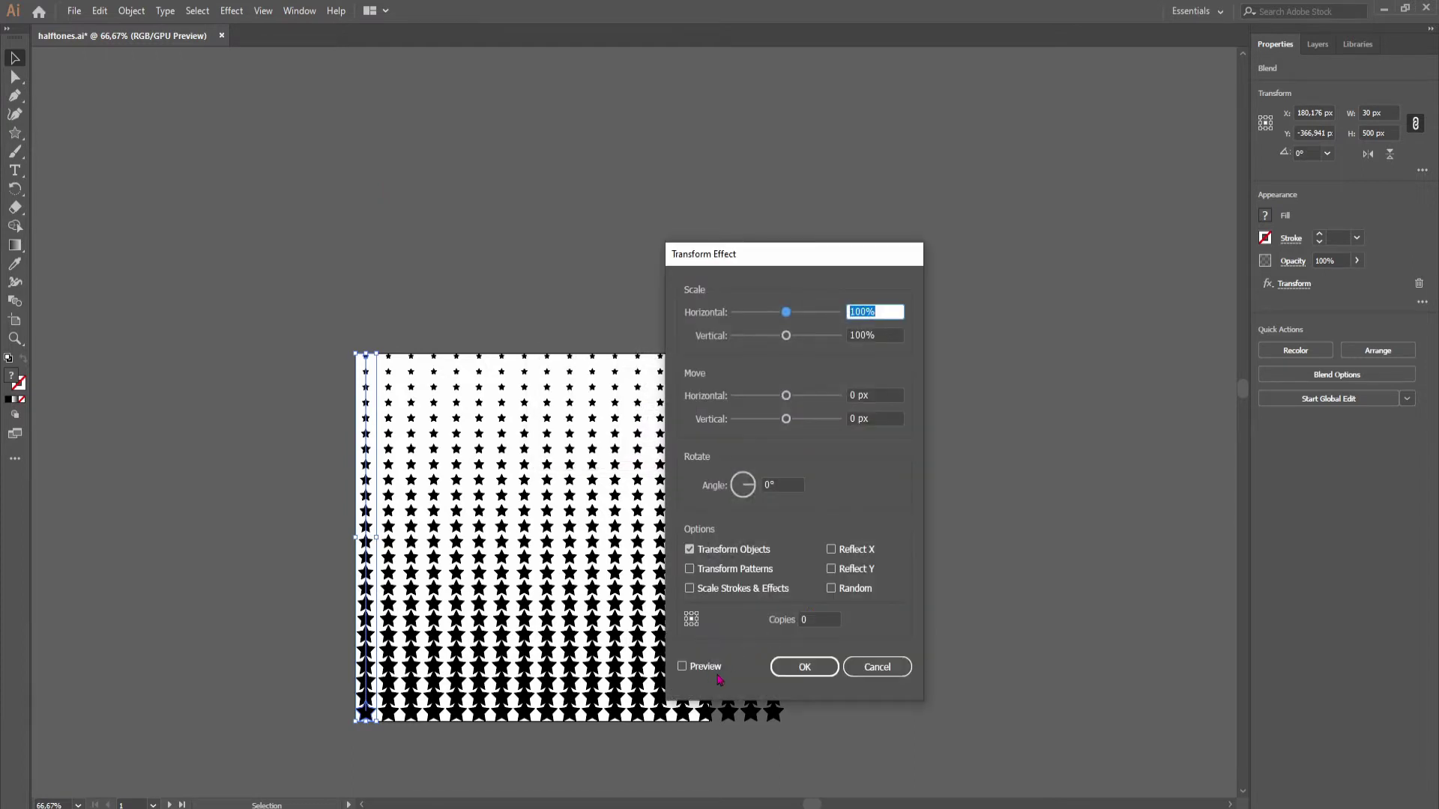
pyautogui.moveTo(812, 260); pyautogui.dragTo(1018, 265)
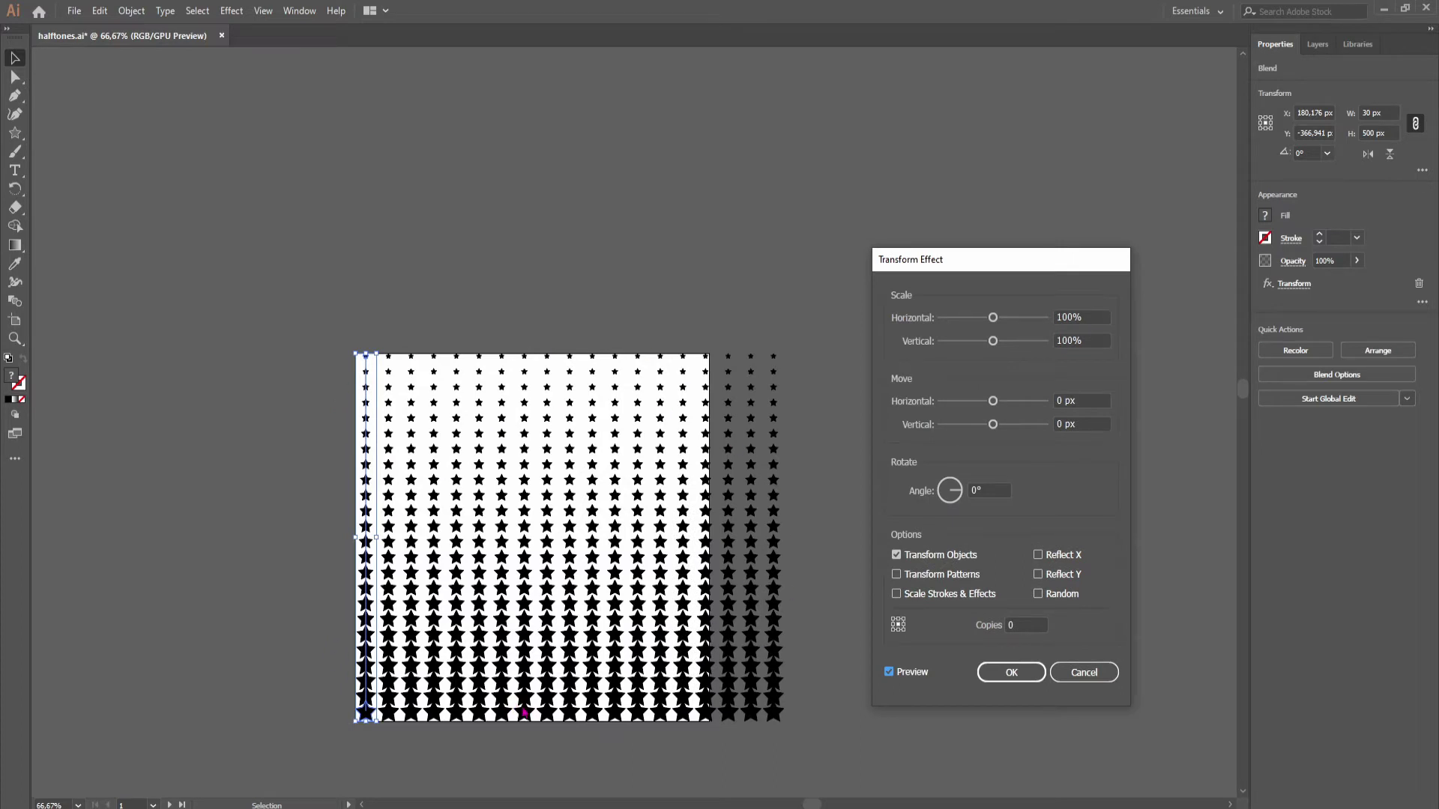
pyautogui.click(1036, 622)
pyautogui.click(1039, 575)
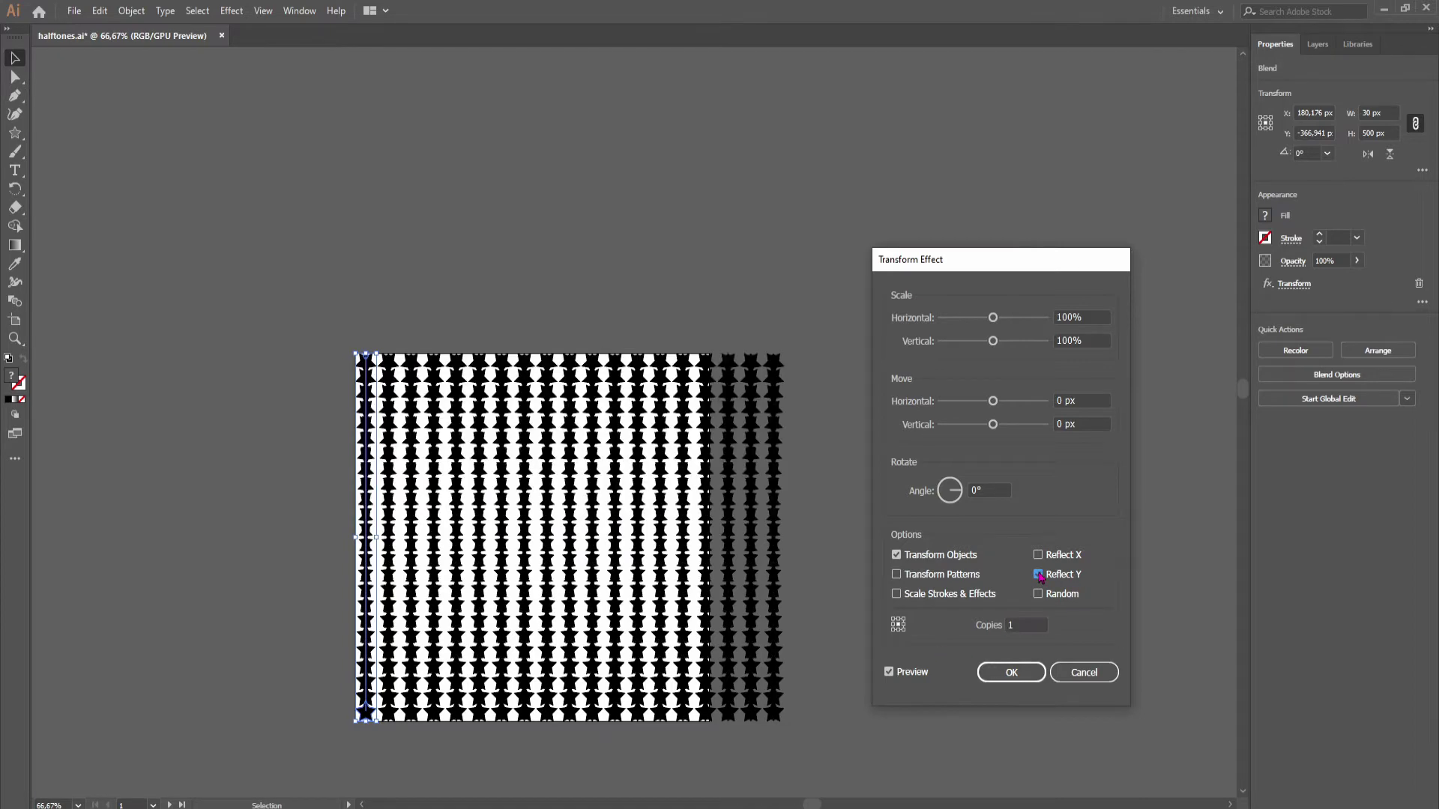
# Step: Set the horizontal move of the mirrored copy to 16 px
pyautogui.click(1092, 397)
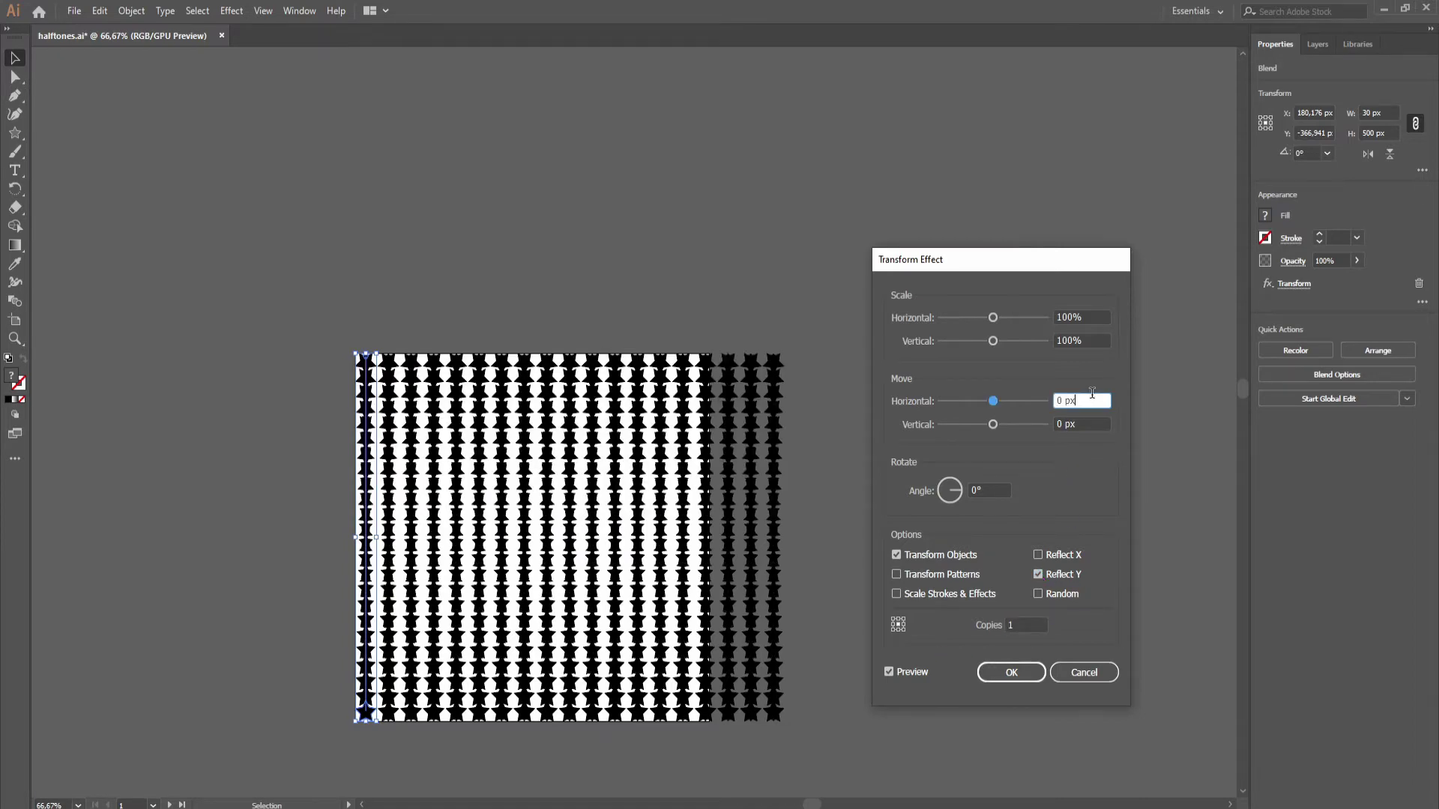
pyautogui.press('Up')
pyautogui.press('Up')
pyautogui.press('Up')
pyautogui.press('Up')
pyautogui.press('Up')
pyautogui.press('Up')
pyautogui.press('Up')
pyautogui.press('Up')
pyautogui.press('Up')
pyautogui.press('Up')
pyautogui.press('Up')
pyautogui.press('Up')
pyautogui.press('Up')
pyautogui.press('Up')
pyautogui.press('Up')
pyautogui.press('Up')
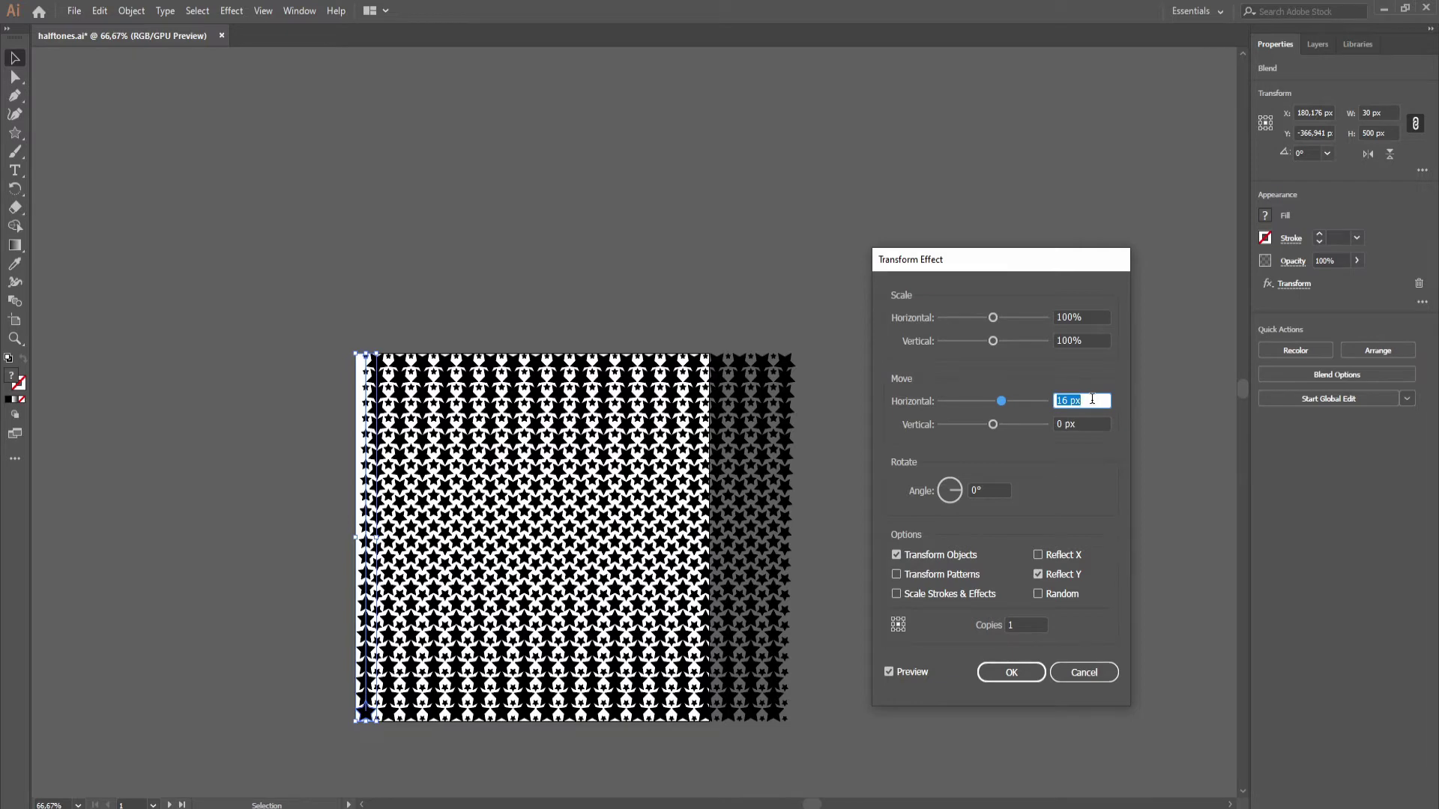
# Step: Preview a 20° rotation of the mirrored copy, then reset the angle to 0° and apply the Transform effect
pyautogui.moveTo(956, 484)
pyautogui.mouseDown()
pyautogui.moveTo(946, 493)
pyautogui.moveTo(966, 505)
pyautogui.moveTo(967, 487)
pyautogui.moveTo(980, 490)
pyautogui.mouseUp()
pyautogui.doubleClick(998, 489)
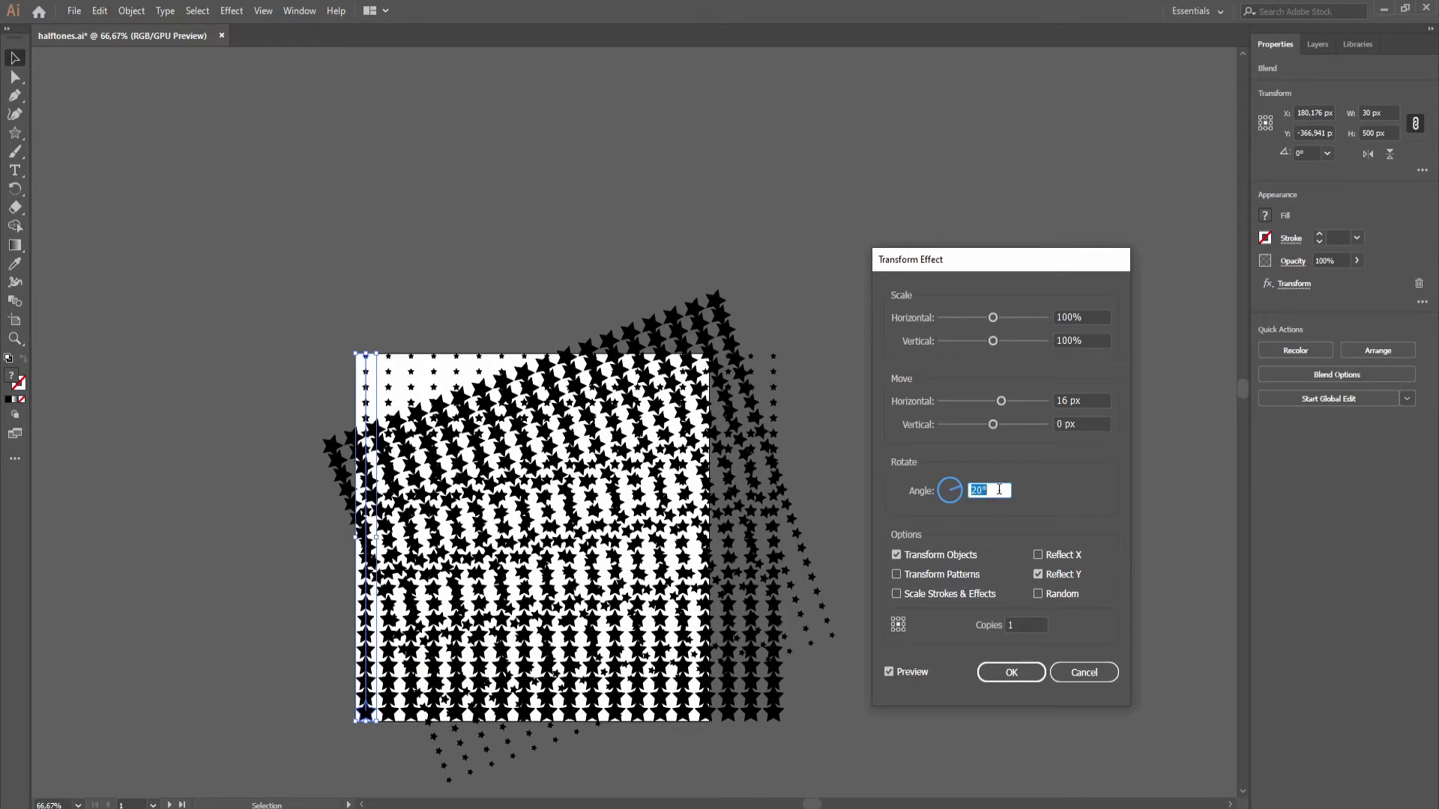
pyautogui.write('0')
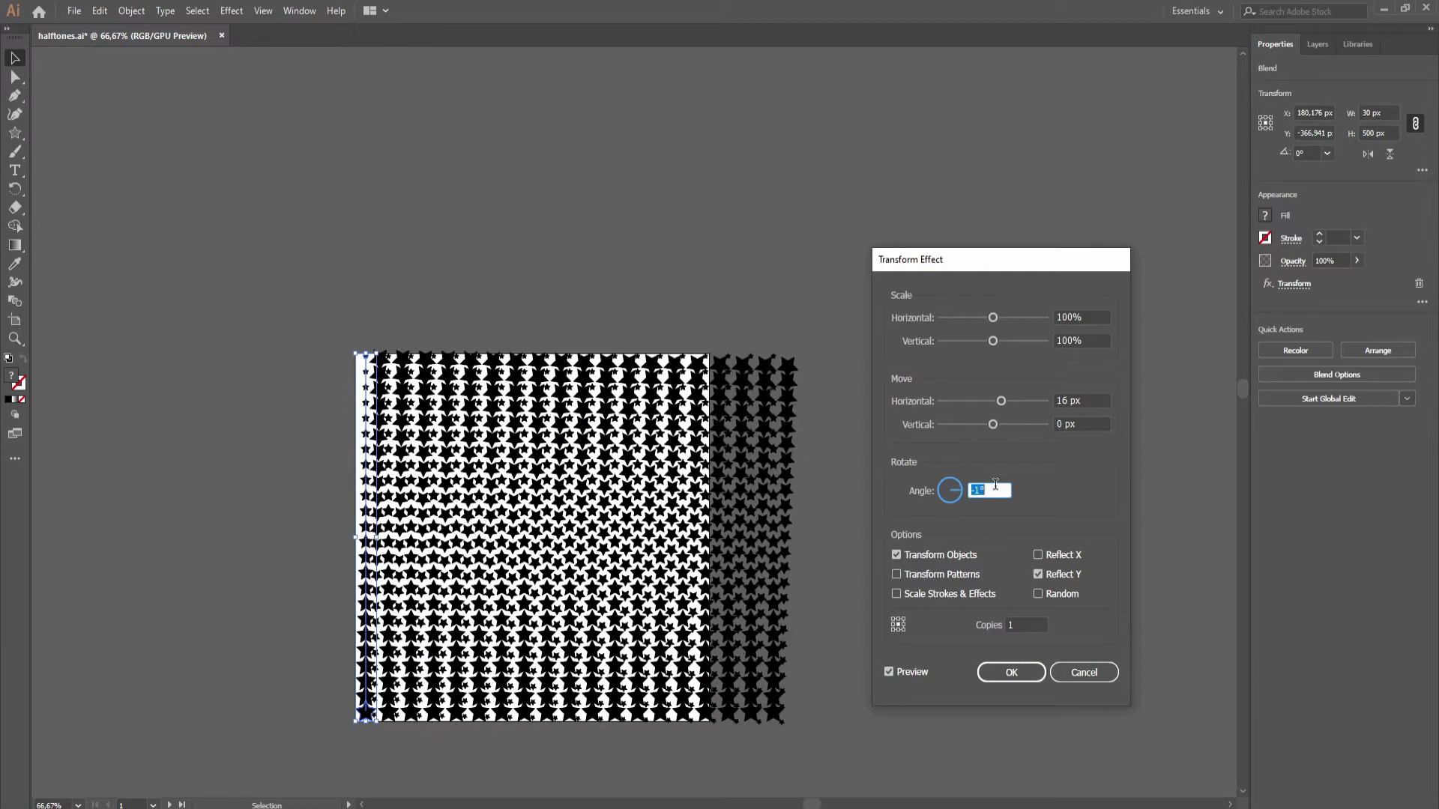
pyautogui.press('Return')
pyautogui.click(274, 523)
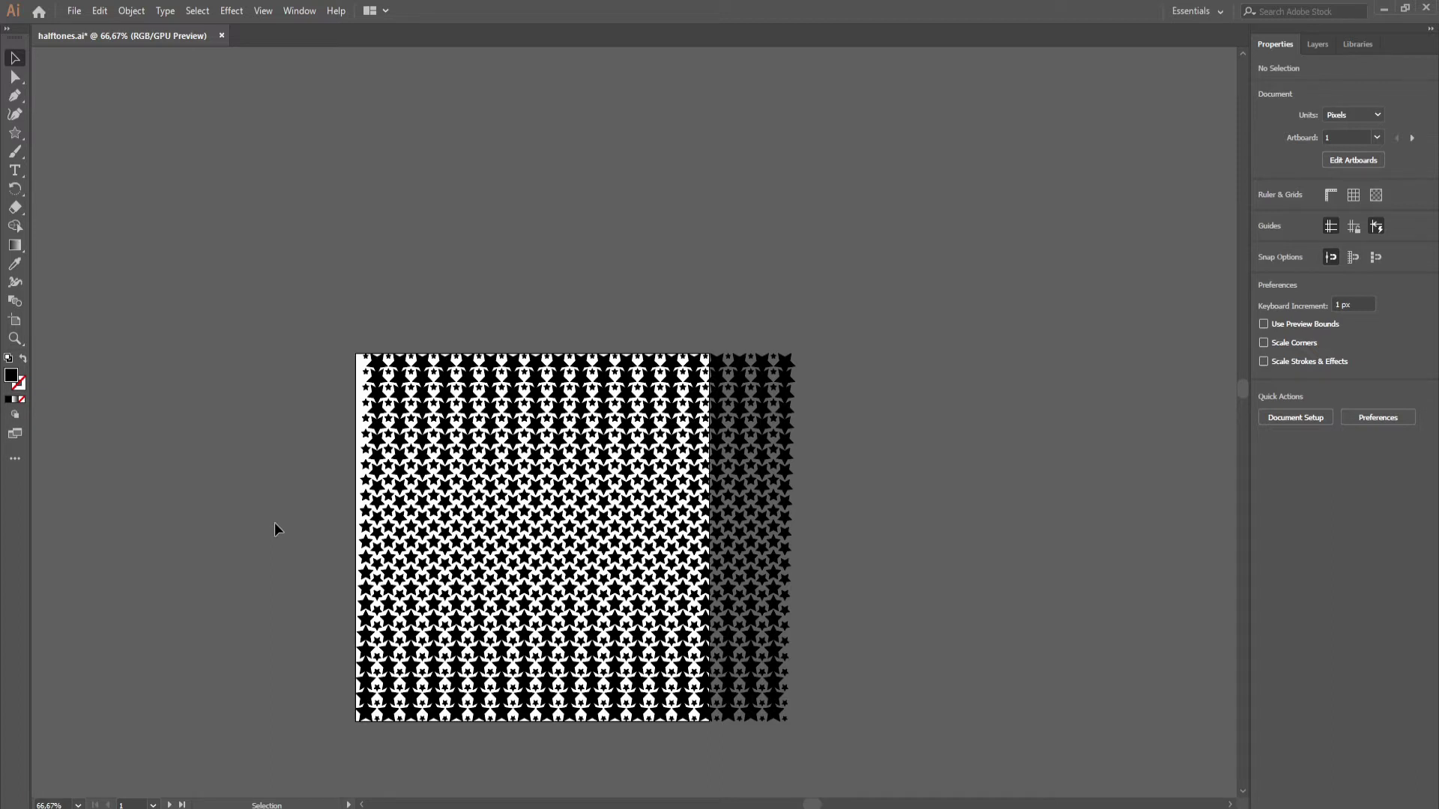
# Step: Try out a Zig Zag effect with a 1 px absolute size and smooth points on the star pattern
pyautogui.hotkey('ctrl', 'a')
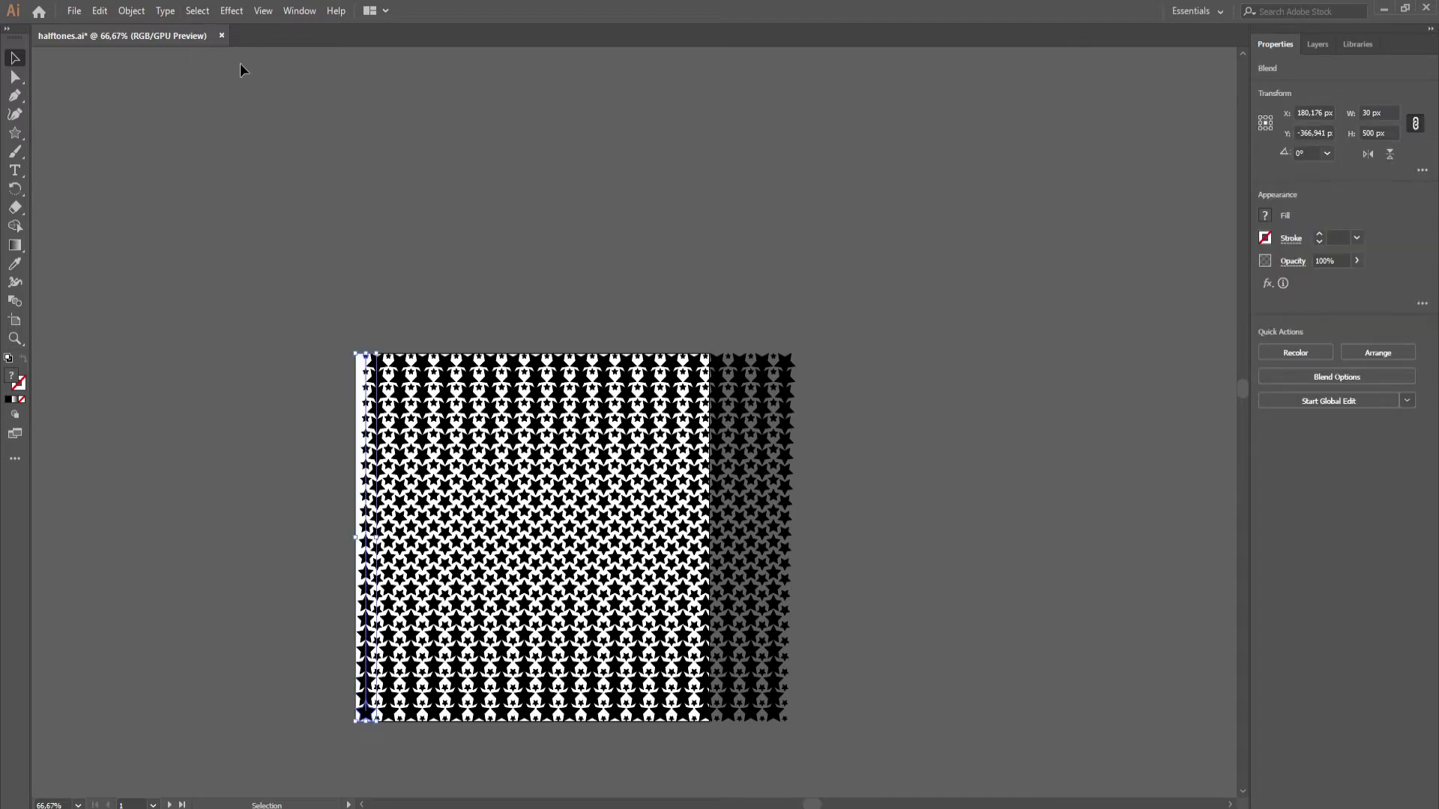
pyautogui.click(234, 12)
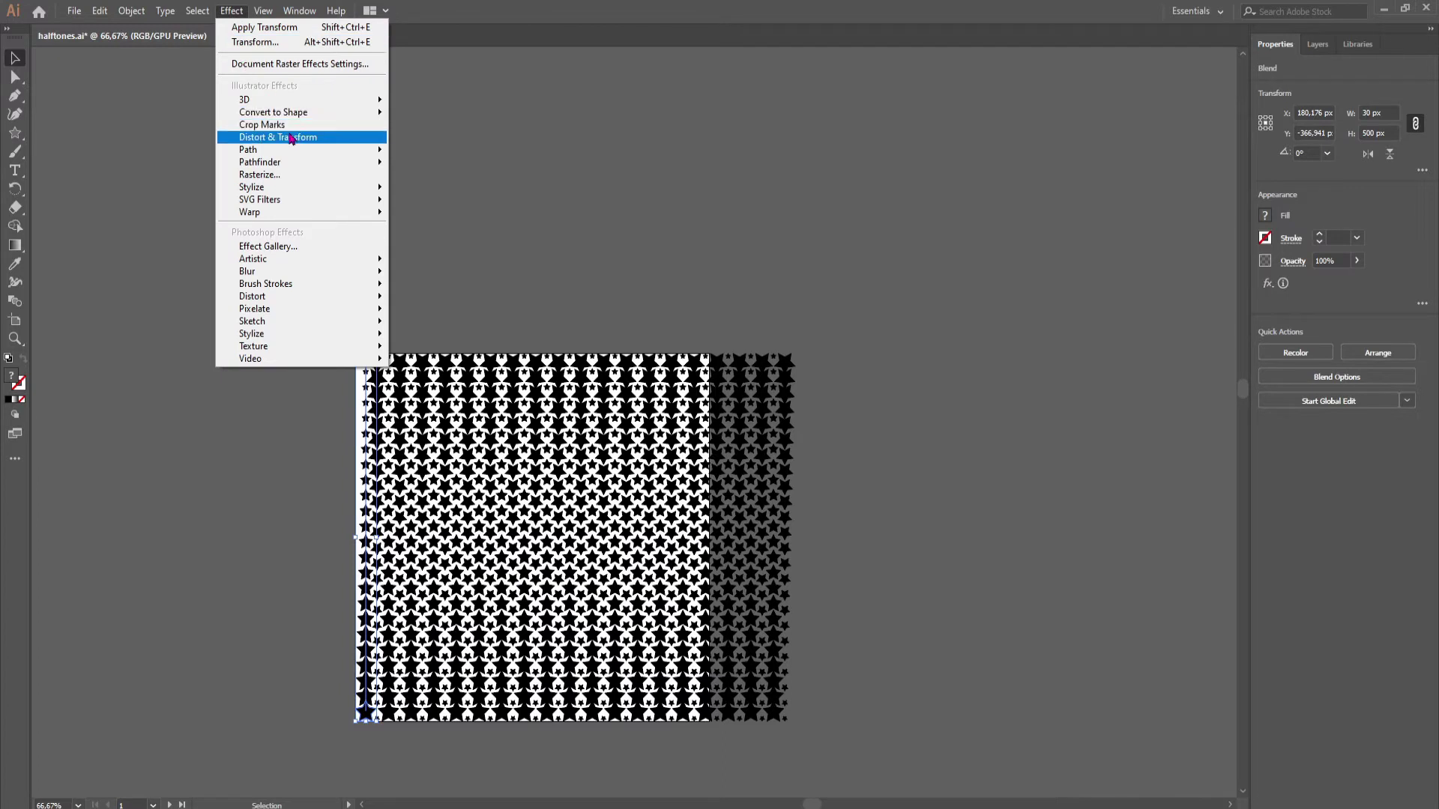
pyautogui.moveTo(292, 138)
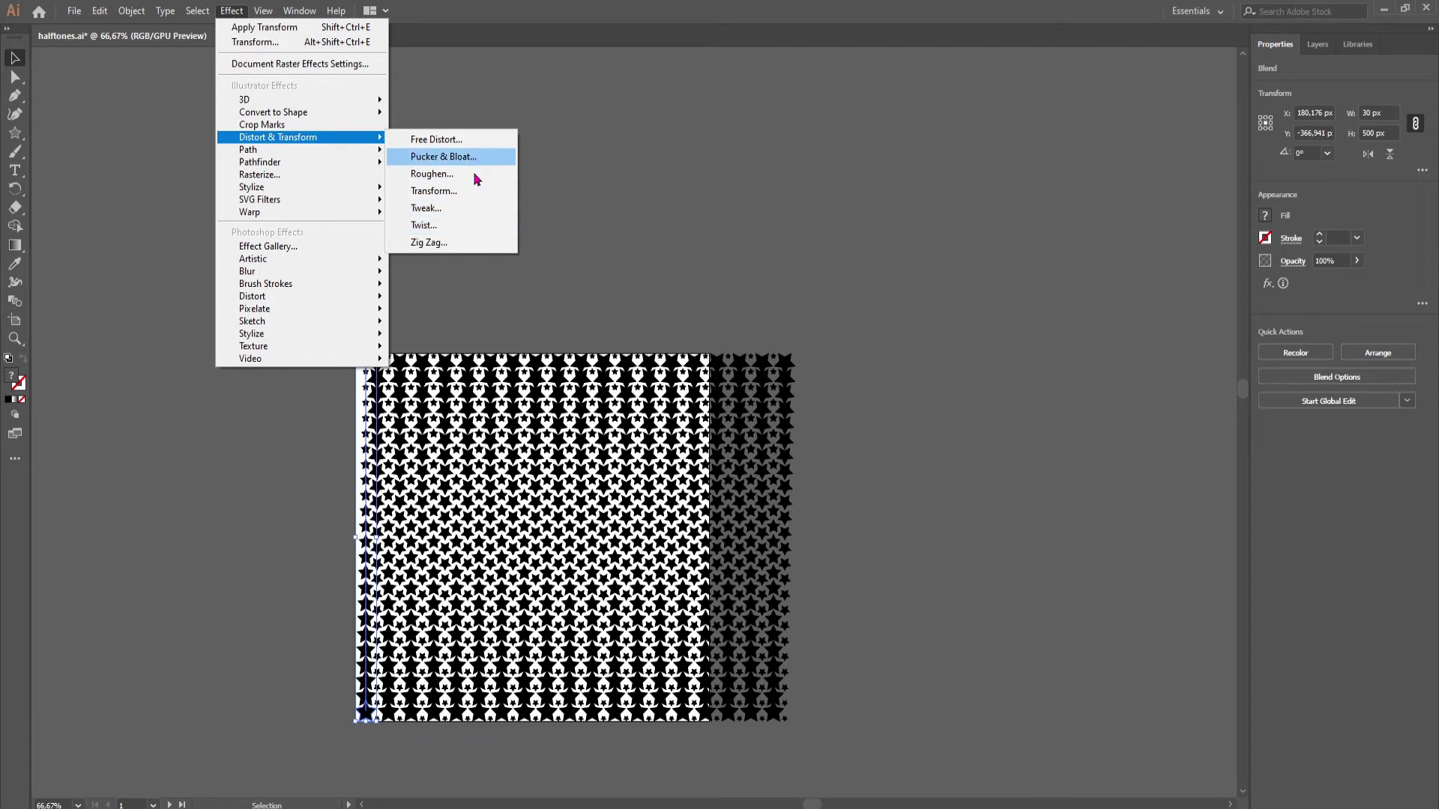
pyautogui.click(462, 243)
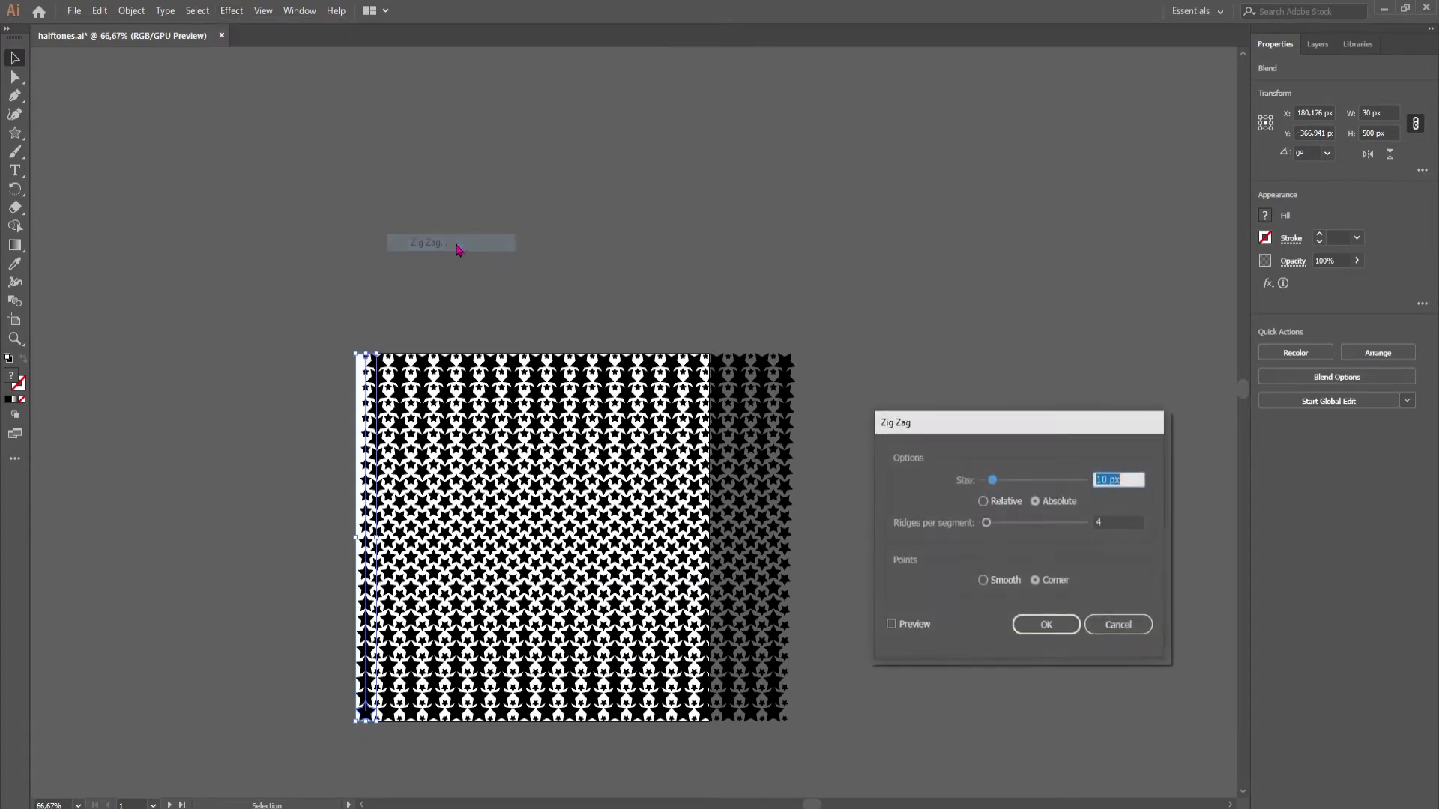
pyautogui.click(890, 625)
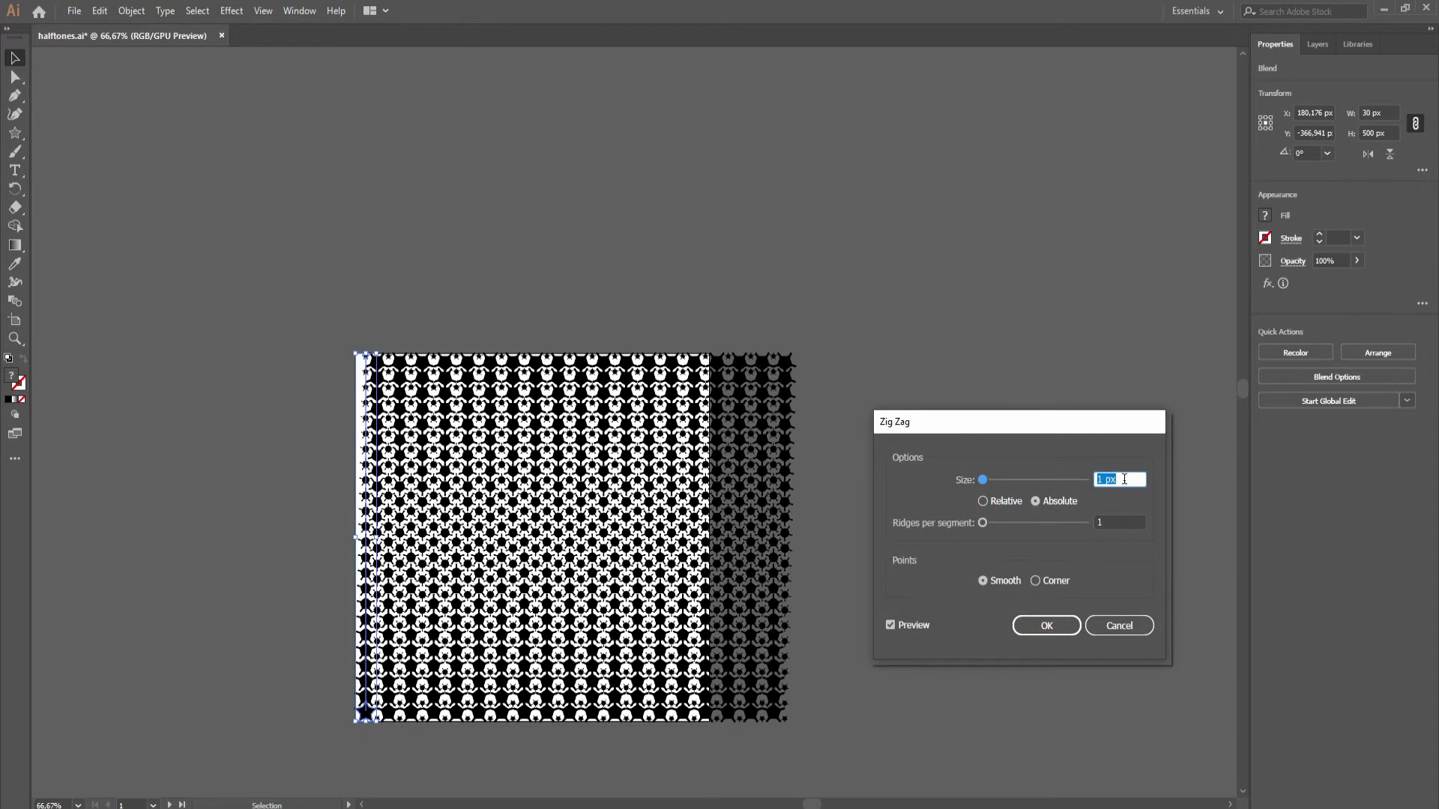
pyautogui.click(1117, 521)
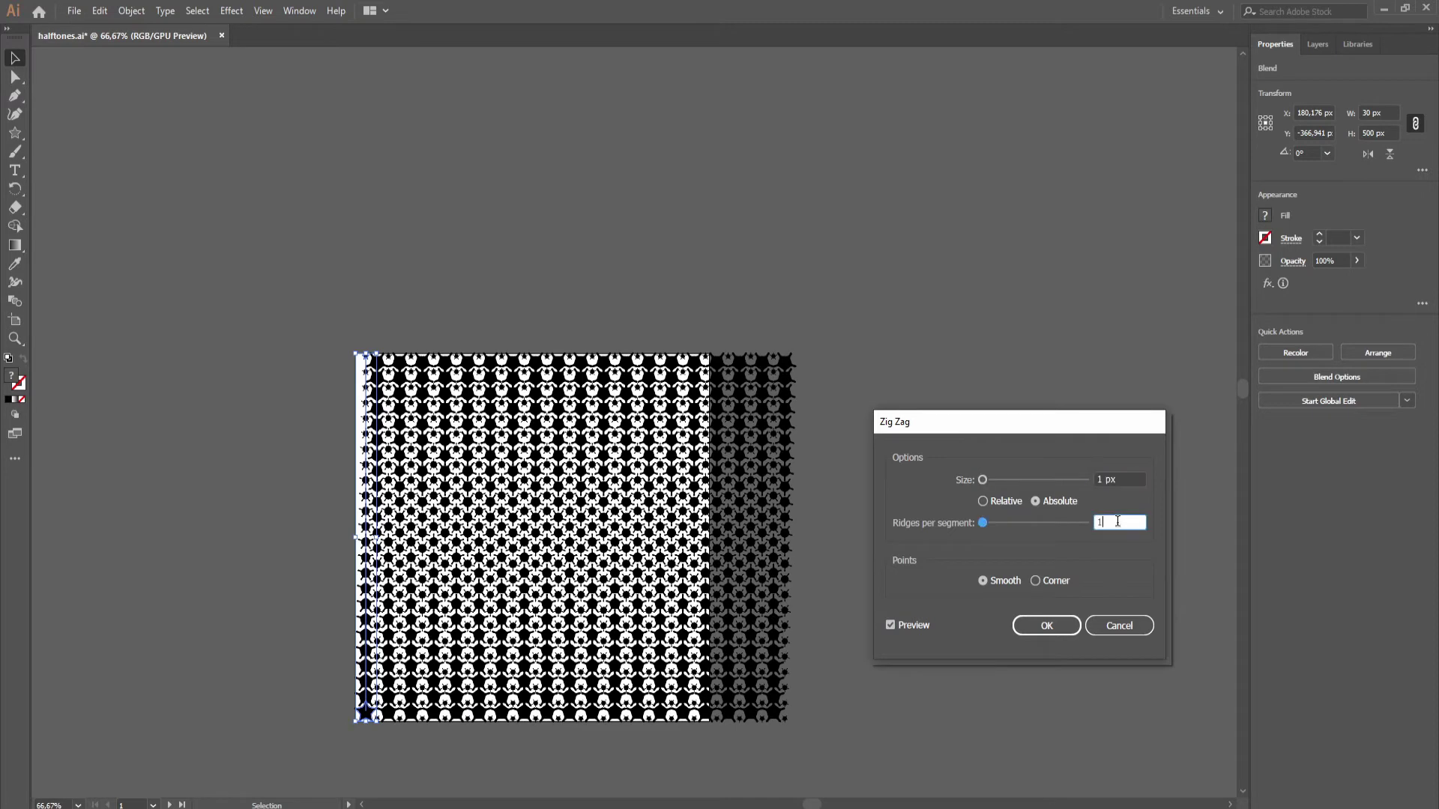
pyautogui.press('Down')
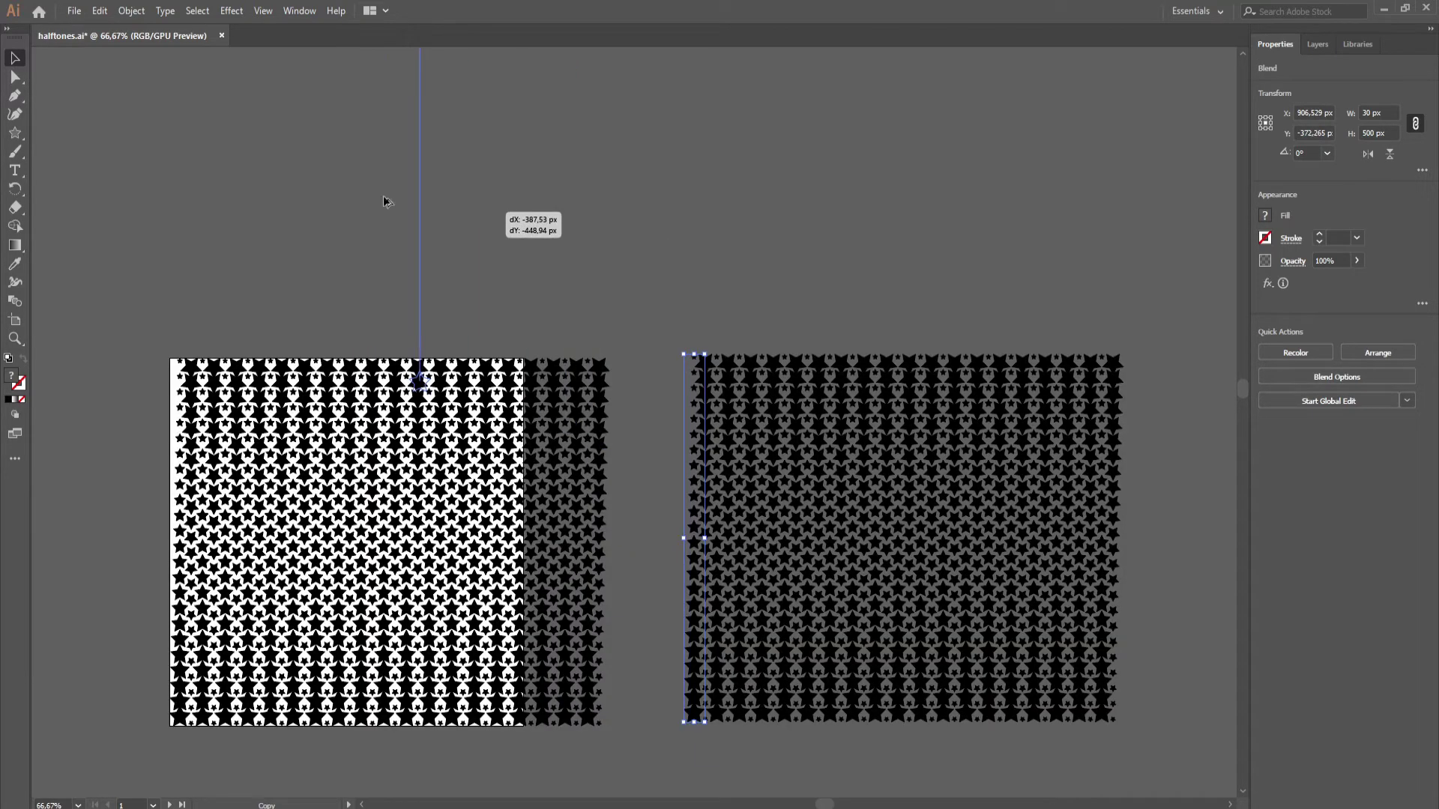
# Step: Place two more pattern copies above the existing pair and apply a strong pucker with Pucker & Bloat to the one above the artboard
pyautogui.moveTo(389, 203); pyautogui.dragTo(238, 134)
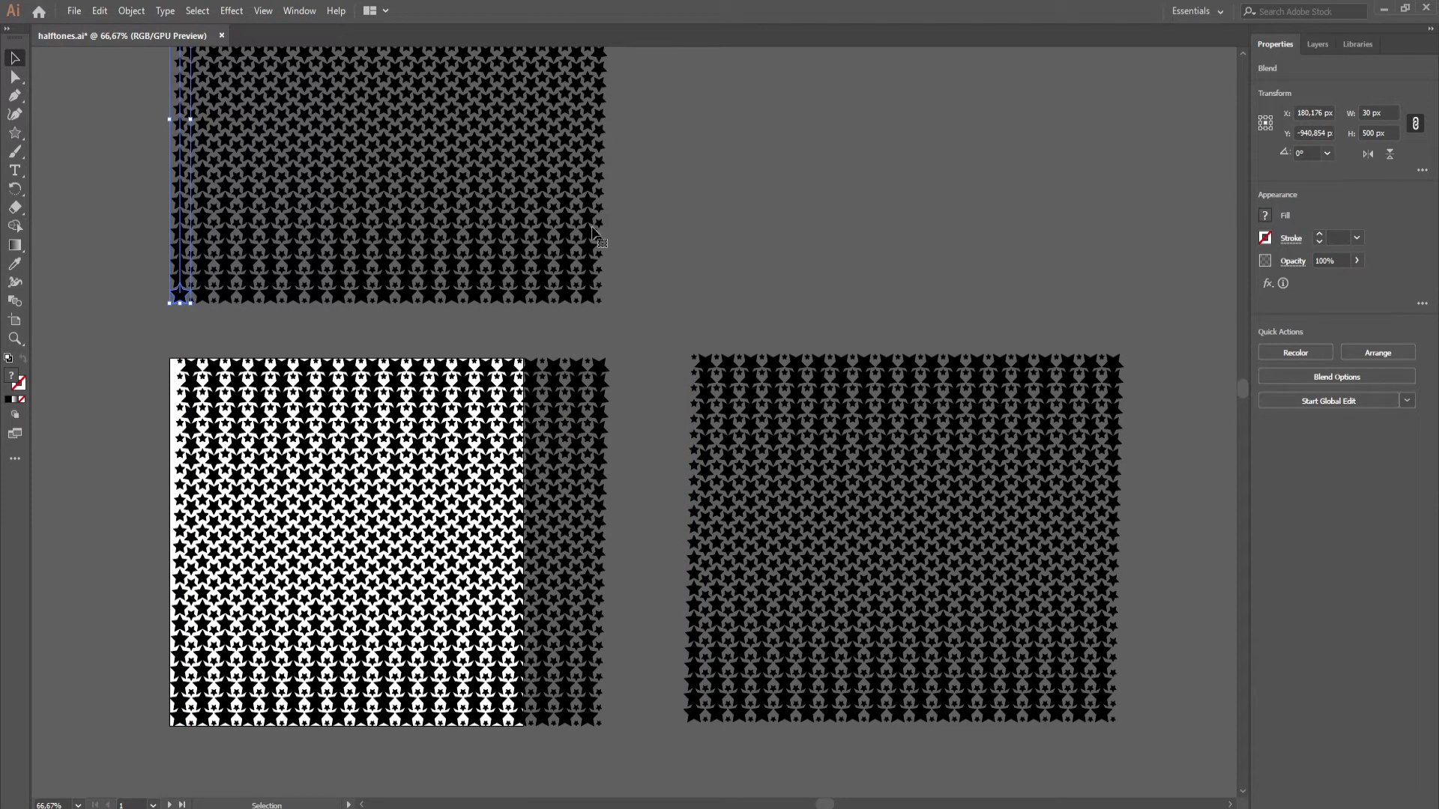
pyautogui.moveTo(365, 256); pyautogui.dragTo(724, 223)
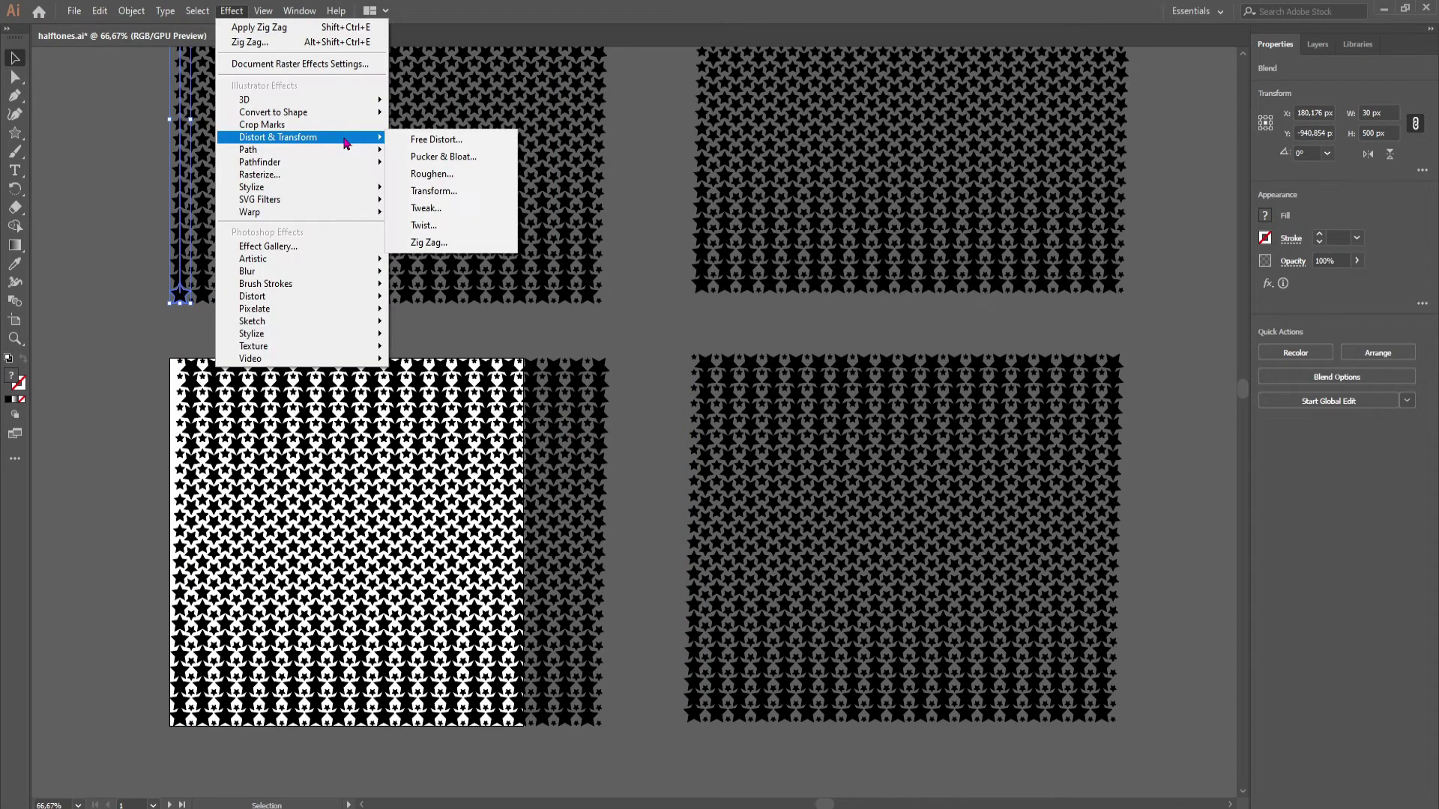
pyautogui.click(463, 156)
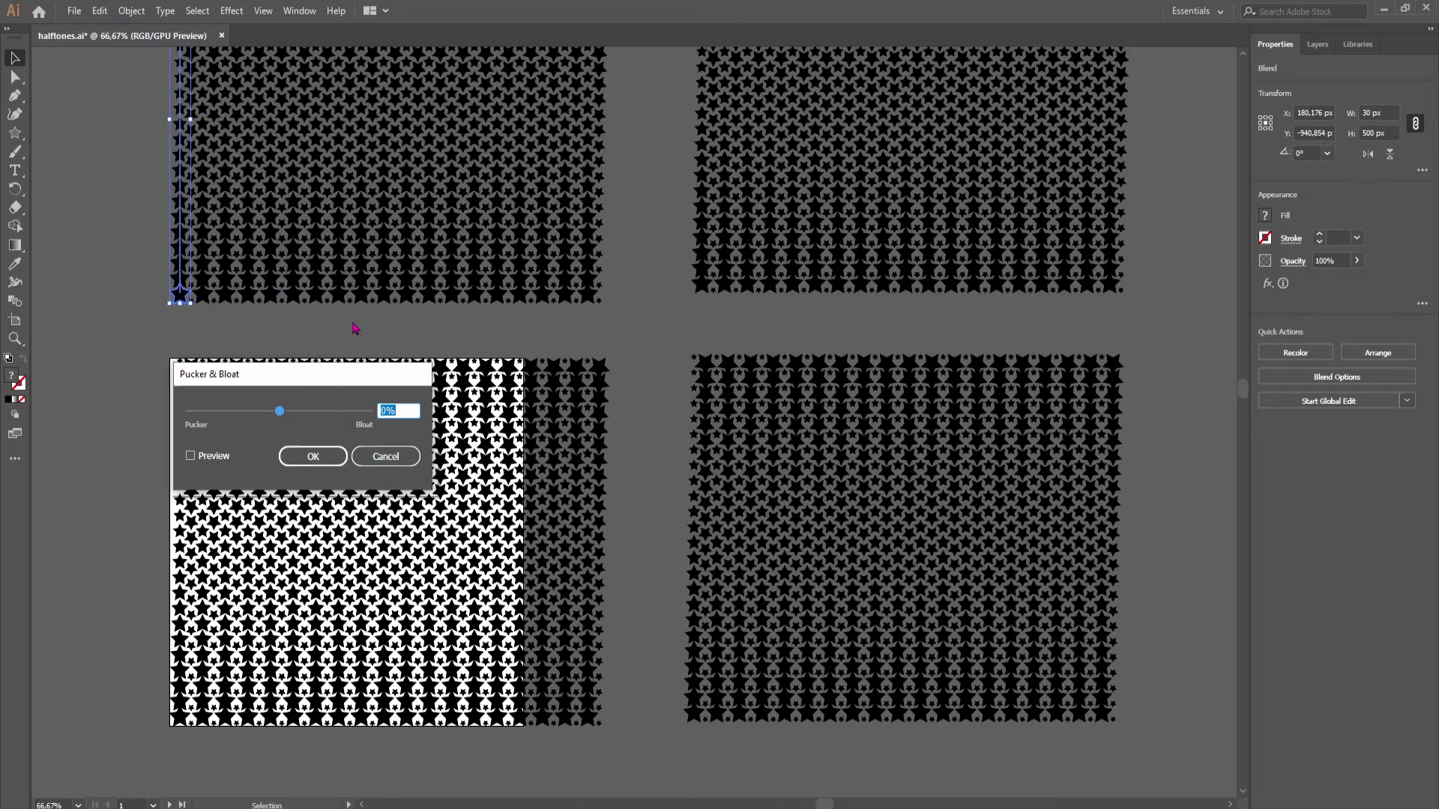
pyautogui.click(313, 456)
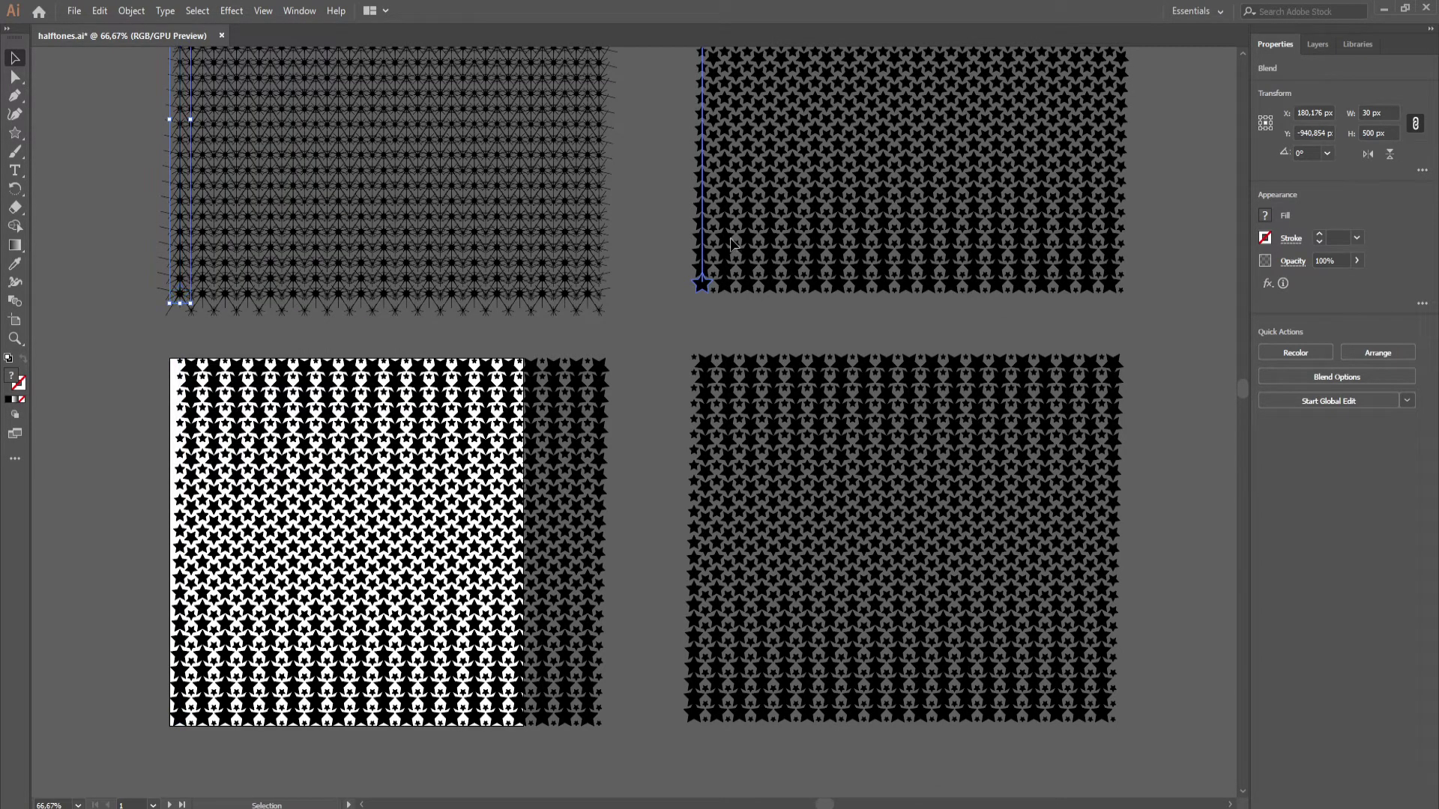
# Step: Apply a Roughen effect to the upper-right pattern copy with 4 px absolute size, detail 91/in and smooth points
pyautogui.click(731, 238)
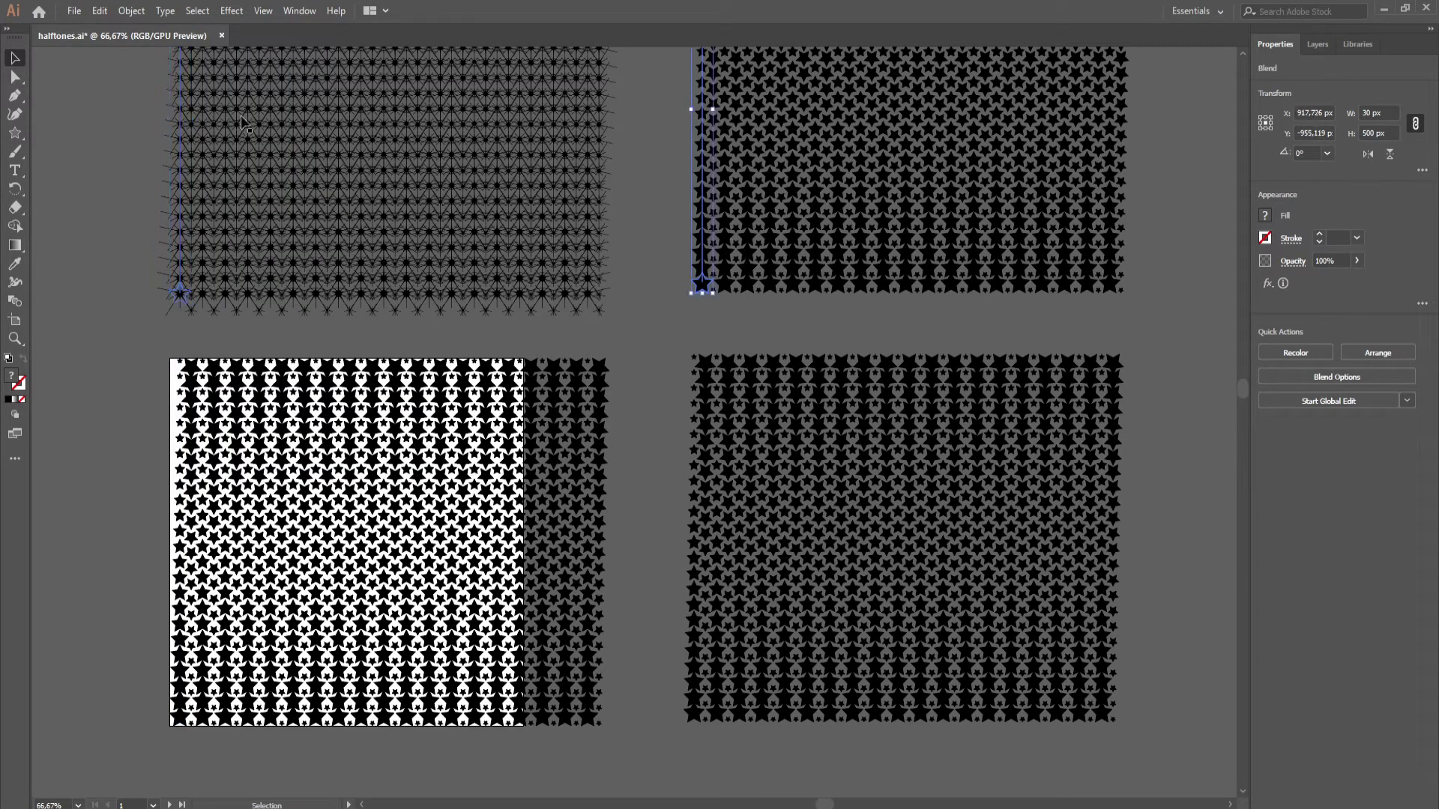
pyautogui.click(225, 10)
pyautogui.moveTo(352, 135)
pyautogui.click(472, 174)
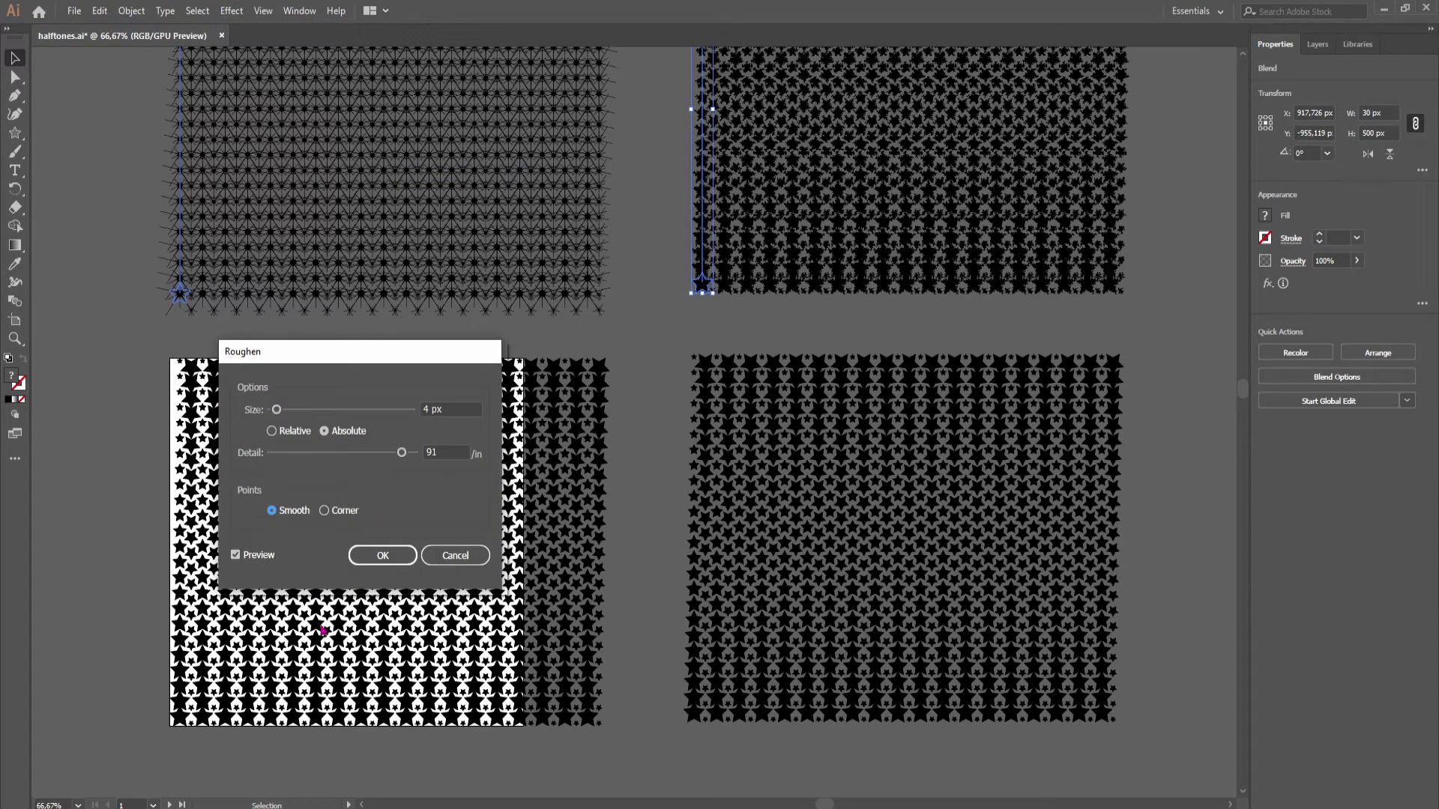
pyautogui.click(382, 555)
# Step: Apply a Twist effect with a 120° angle to the pattern copy beside the artboard
pyautogui.click(694, 537)
pyautogui.click(232, 10)
pyautogui.moveTo(278, 137)
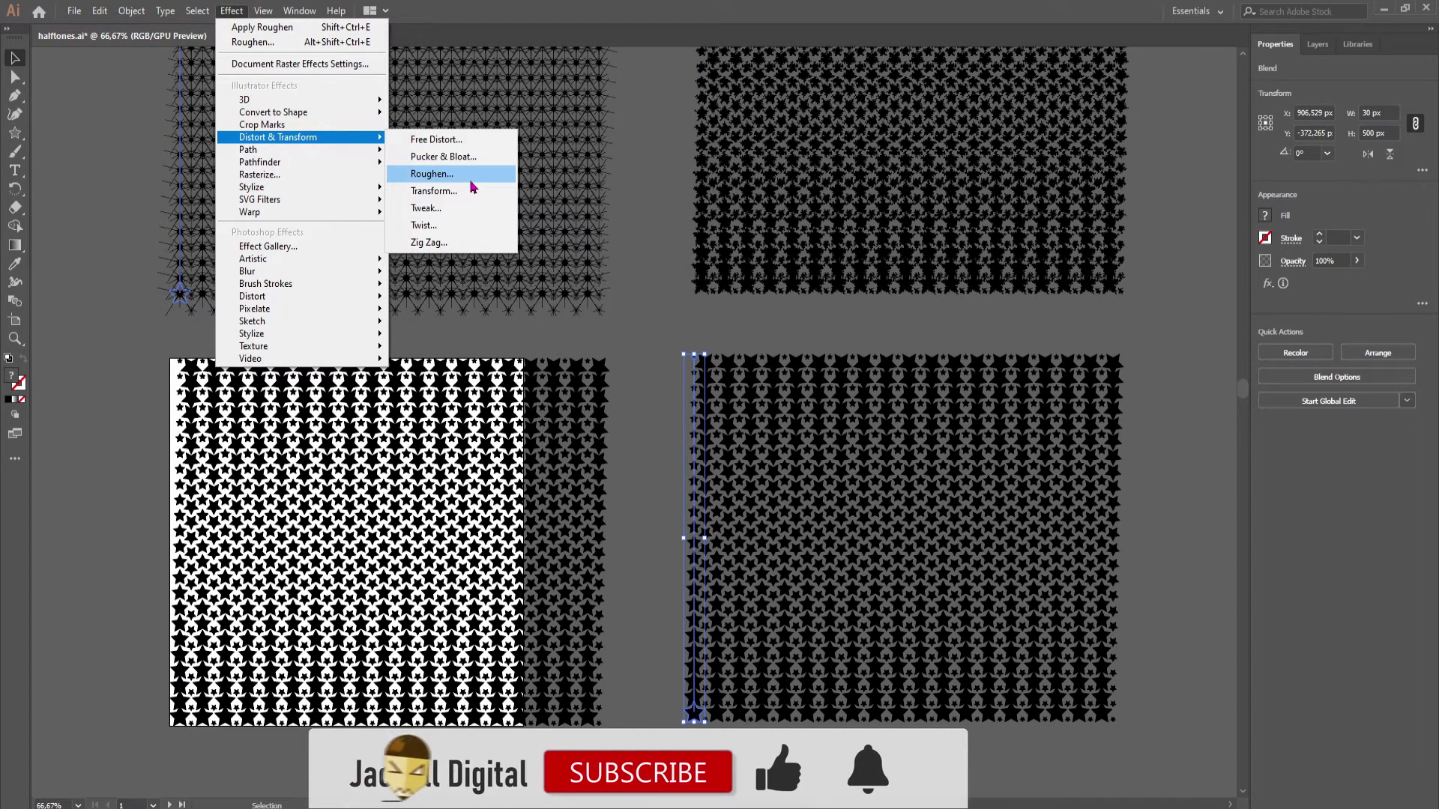
pyautogui.click(453, 227)
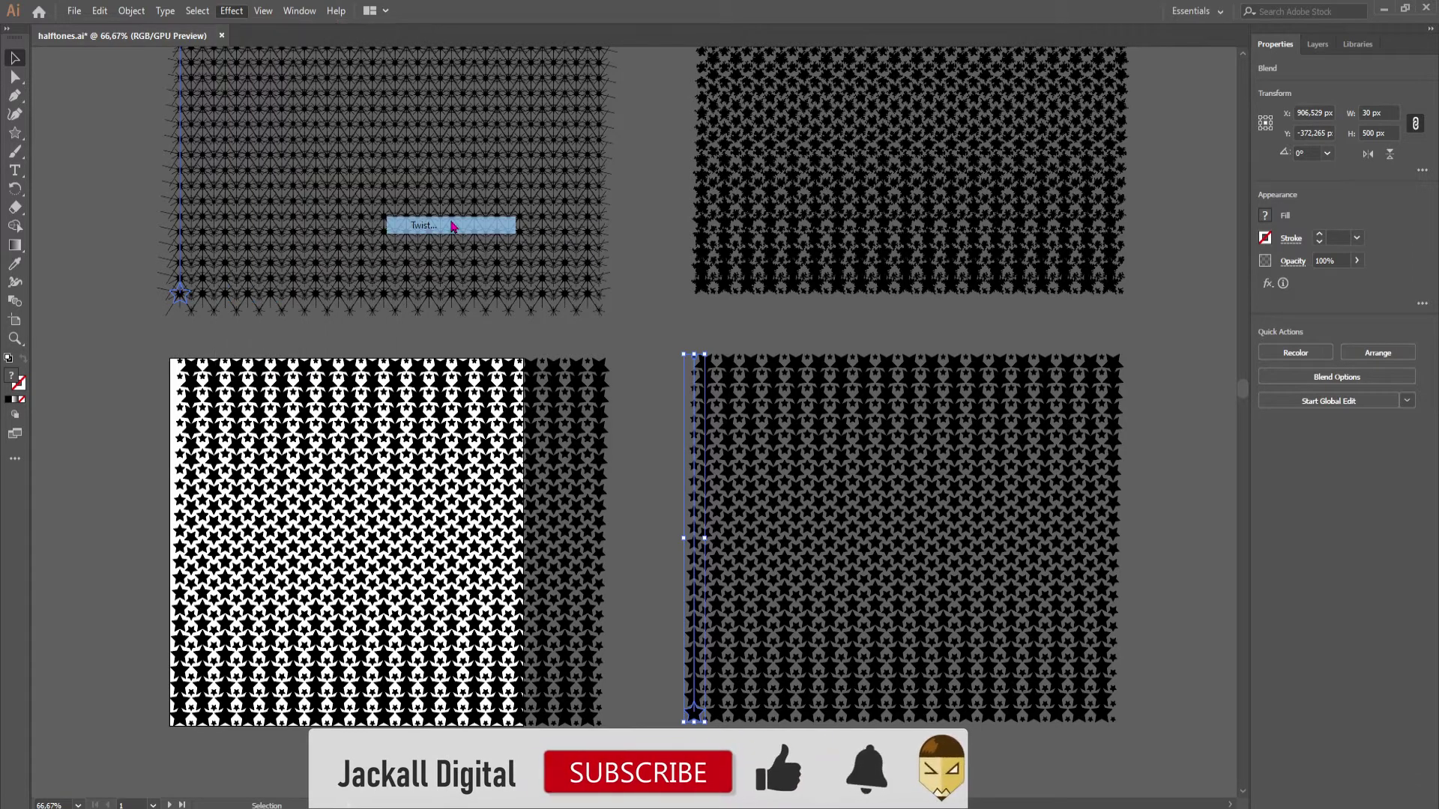
pyautogui.click(623, 428)
pyautogui.write('120')
pyautogui.press('Tab')
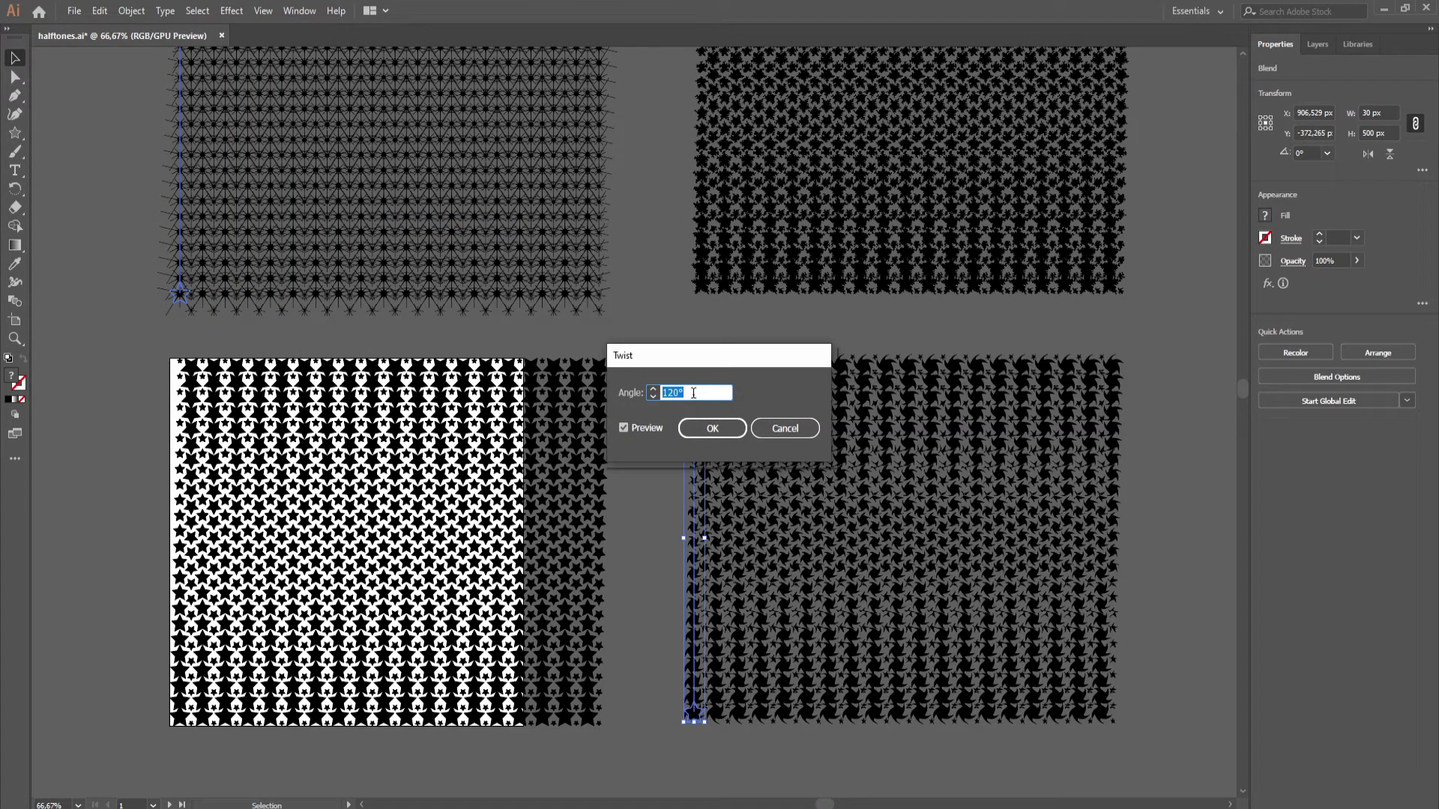
pyautogui.click(712, 427)
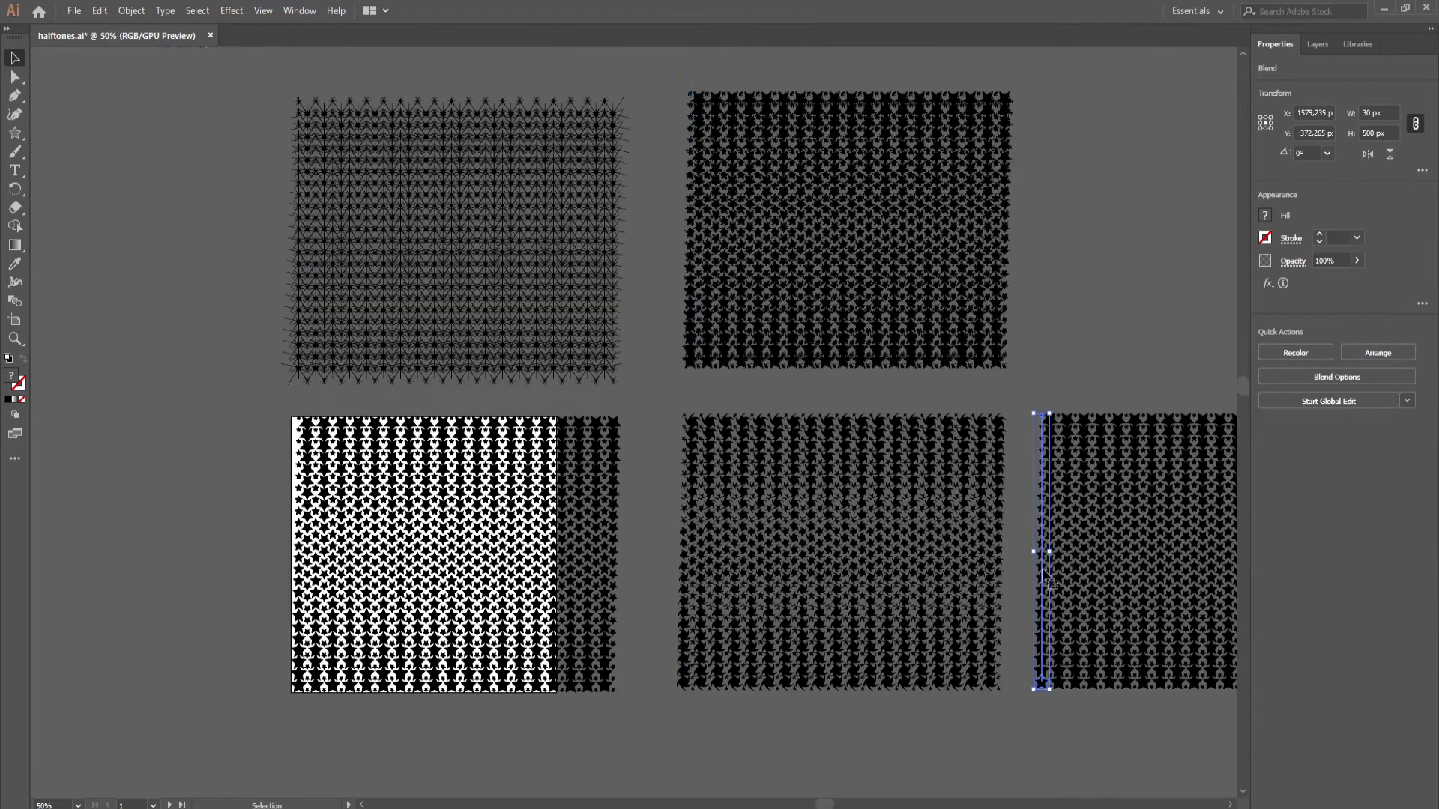
# Step: Apply a Zig Zag effect to the far-right pattern copy with 2 px absolute size, 1 ridge per segment and smooth points
pyautogui.click(197, 12)
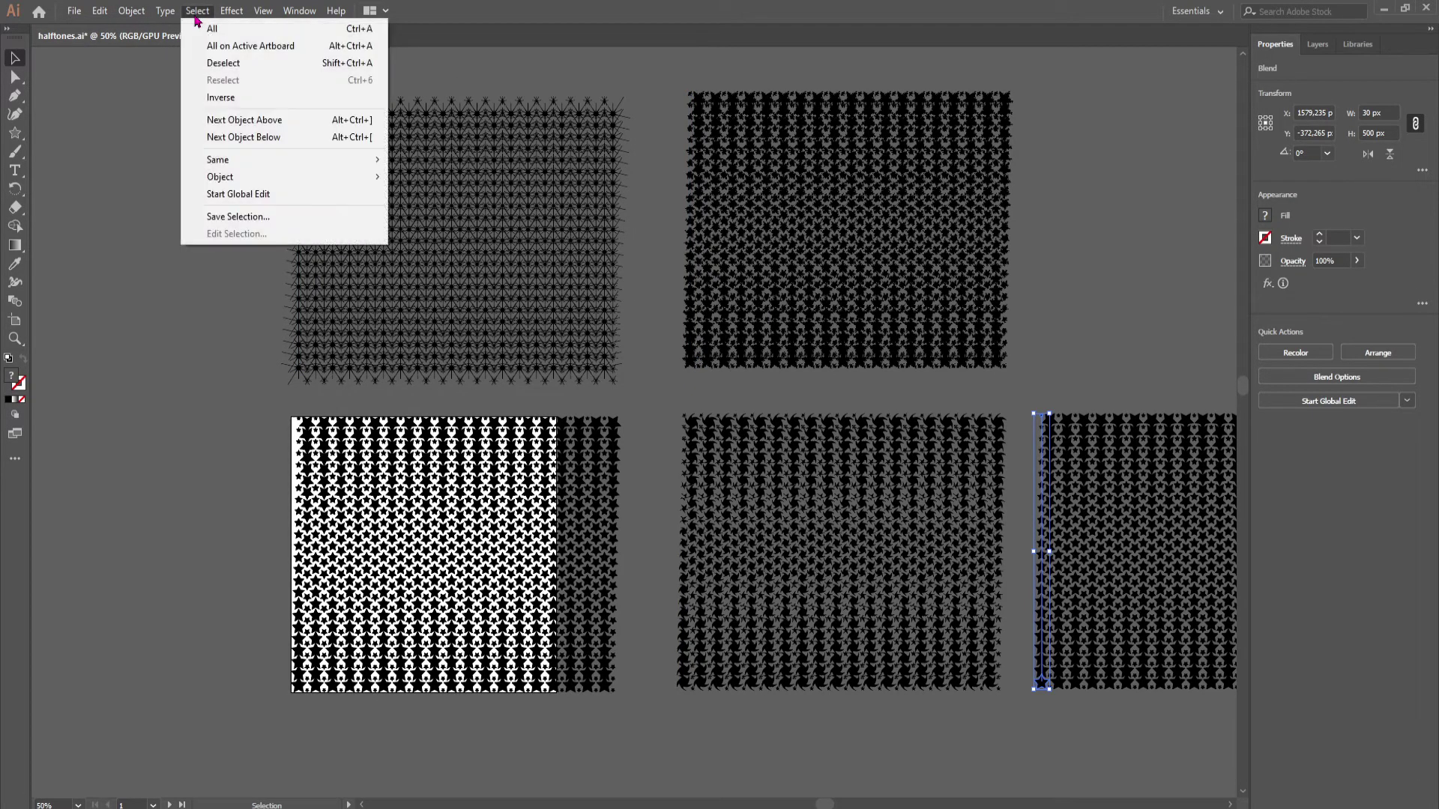
pyautogui.moveTo(233, 12)
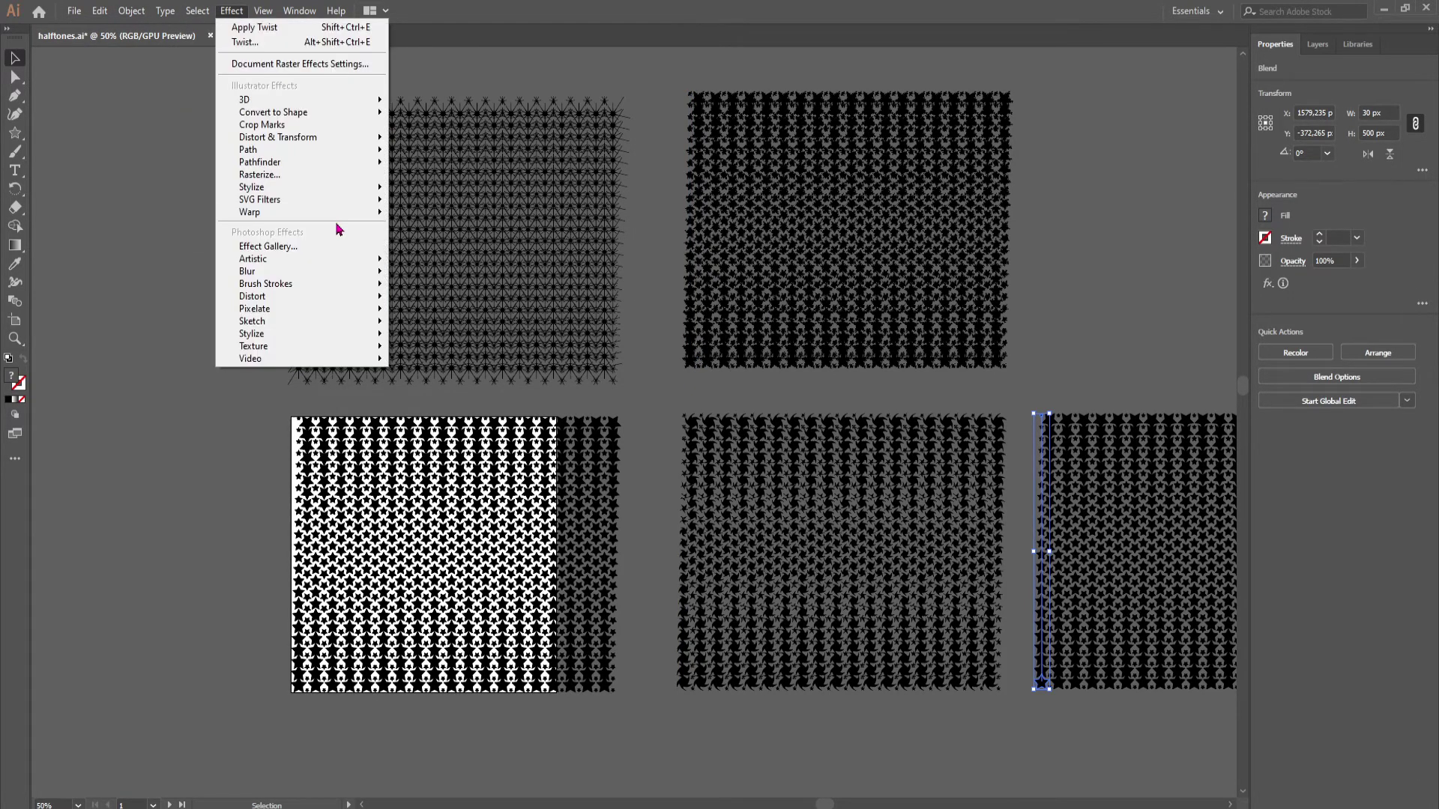
pyautogui.moveTo(330, 141)
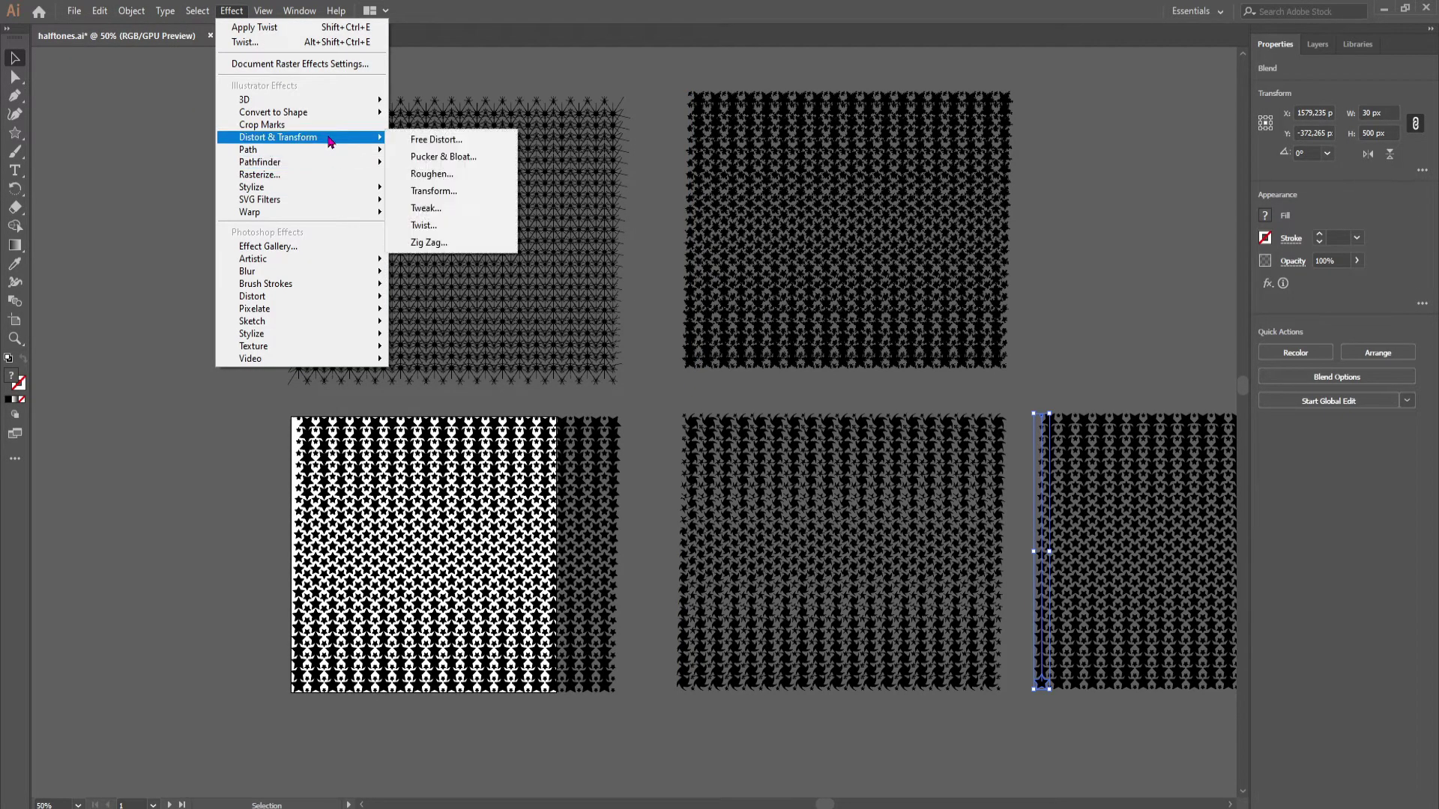
pyautogui.click(442, 242)
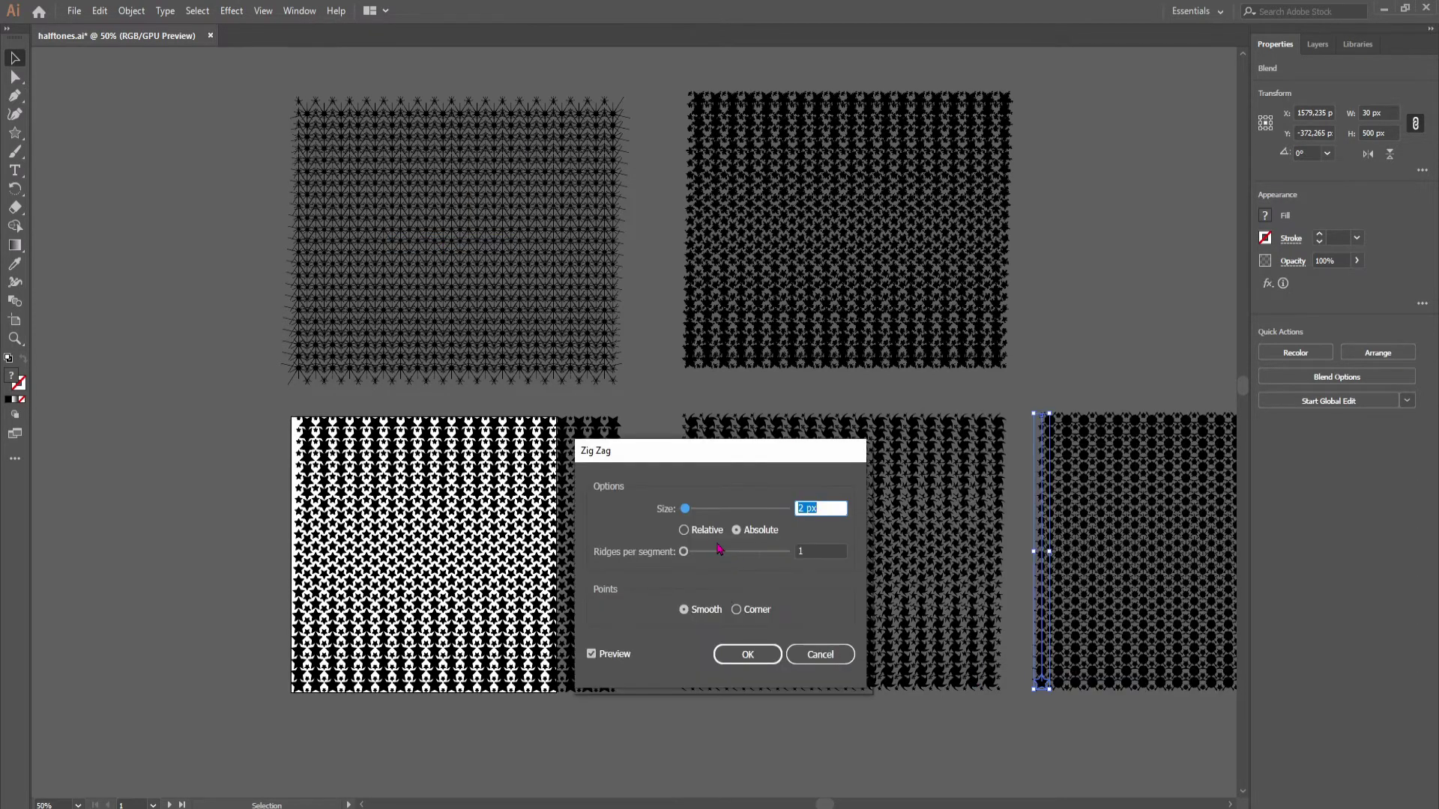
pyautogui.click(711, 532)
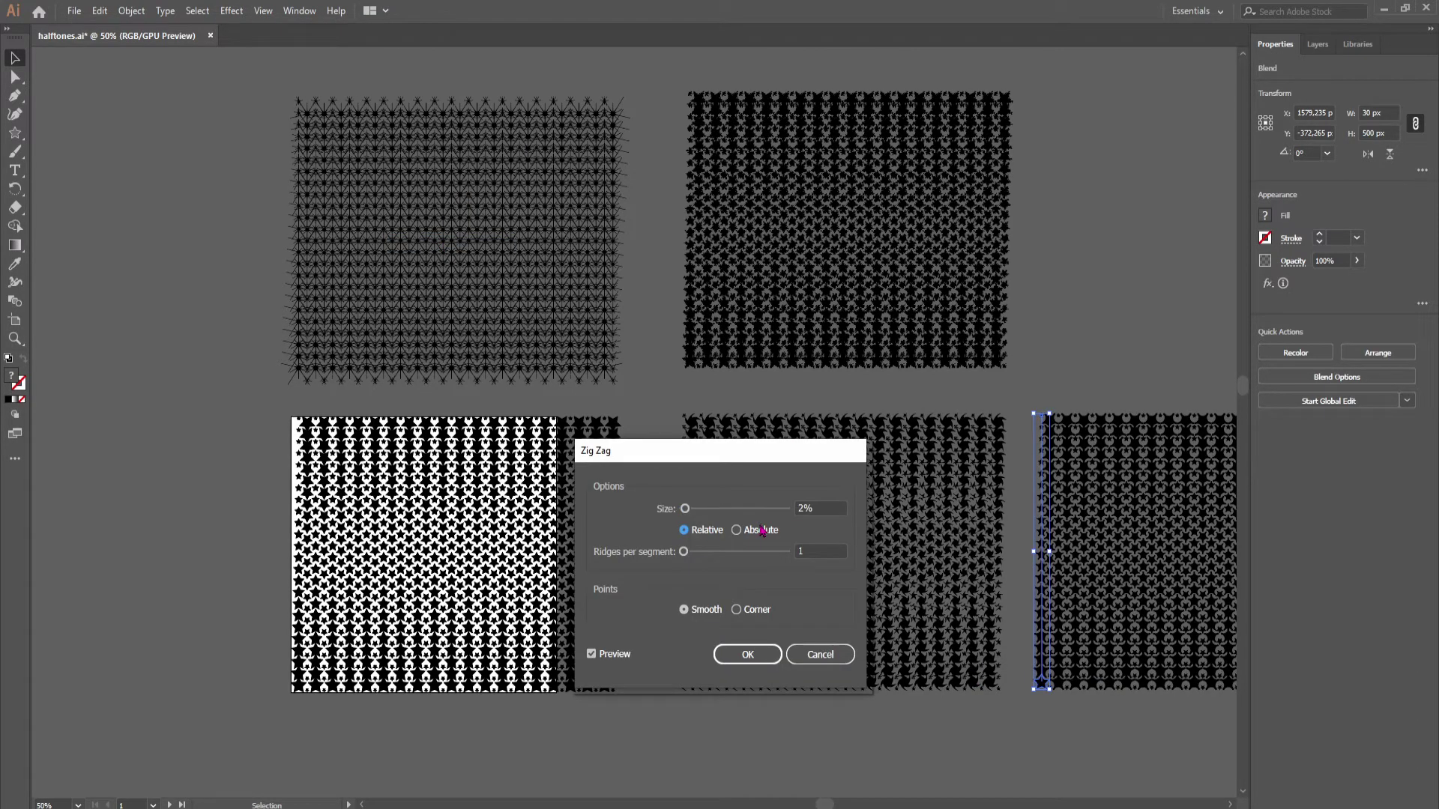
pyautogui.click(754, 535)
pyautogui.click(744, 649)
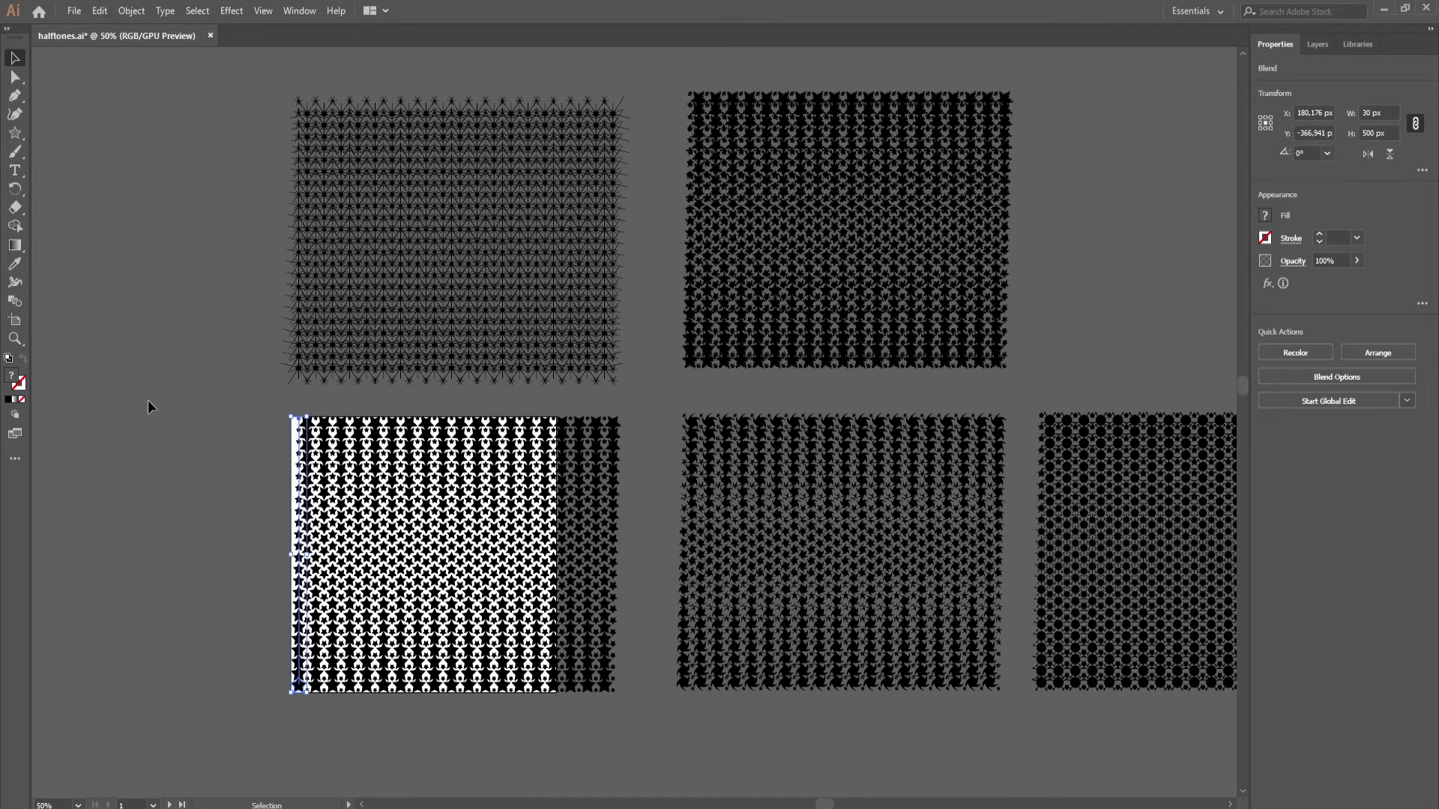
# Step: Try rotating the pattern on the artboard by 8° with an additional Transform effect, then cancel it
pyautogui.click(147, 399)
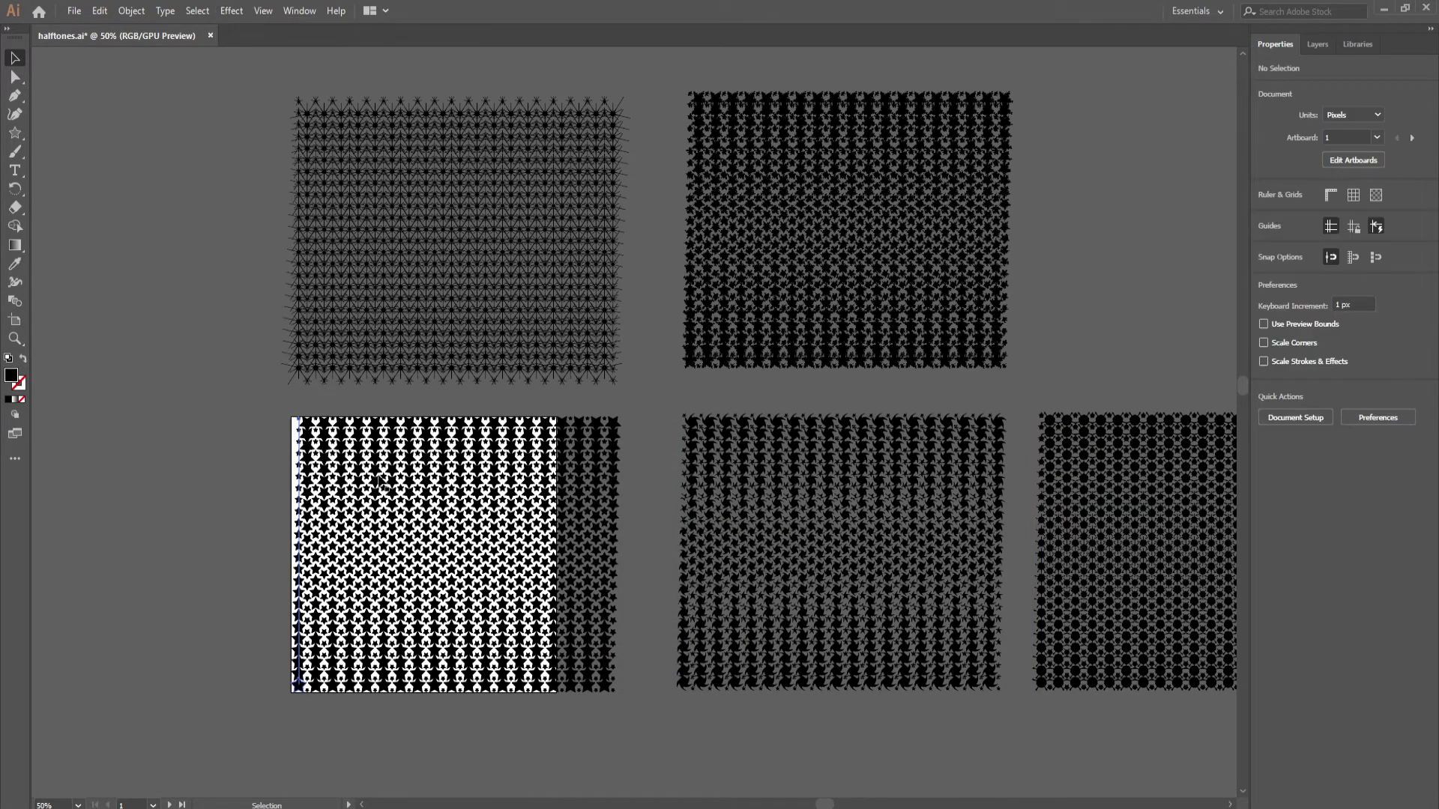
pyautogui.click(381, 477)
pyautogui.click(231, 11)
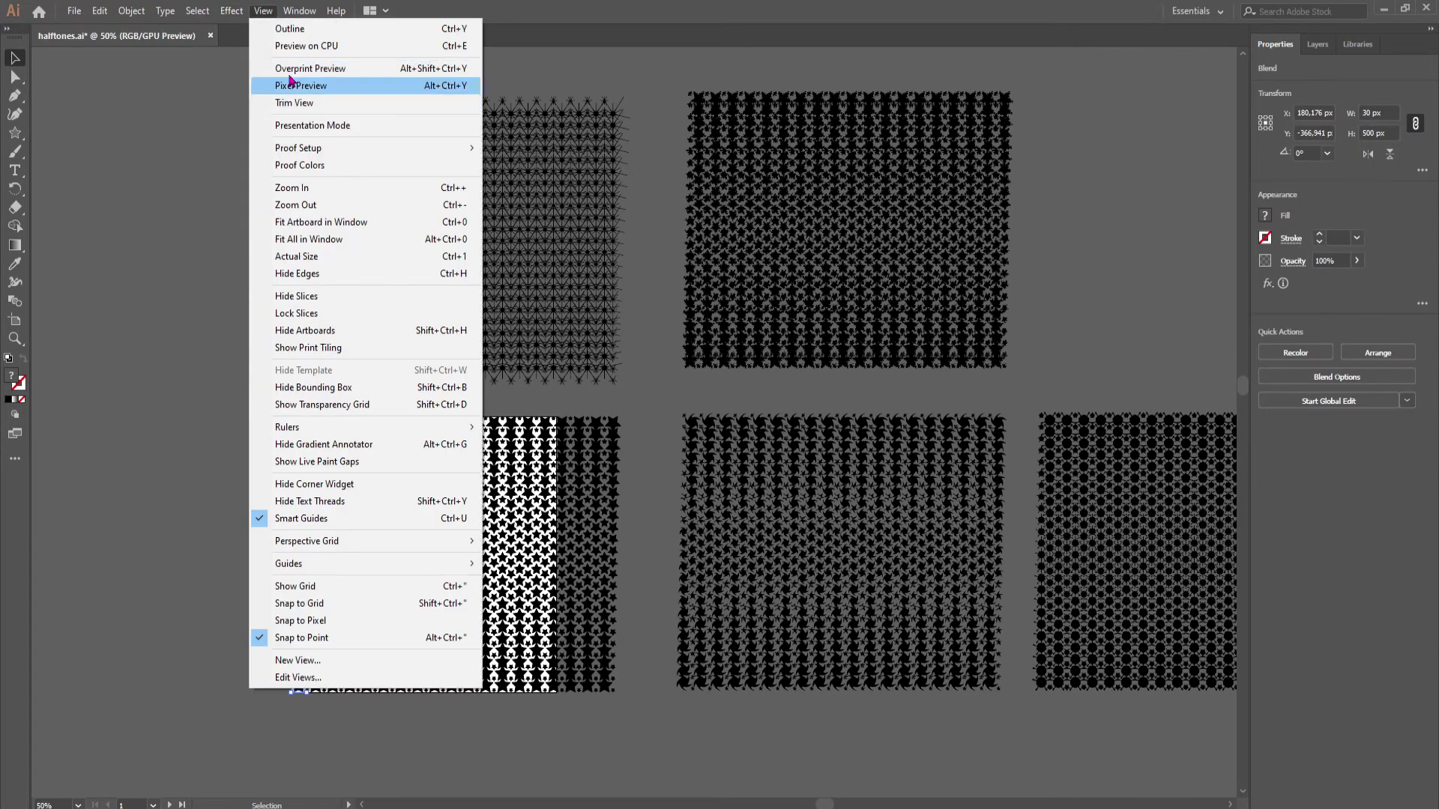
pyautogui.moveTo(314, 144)
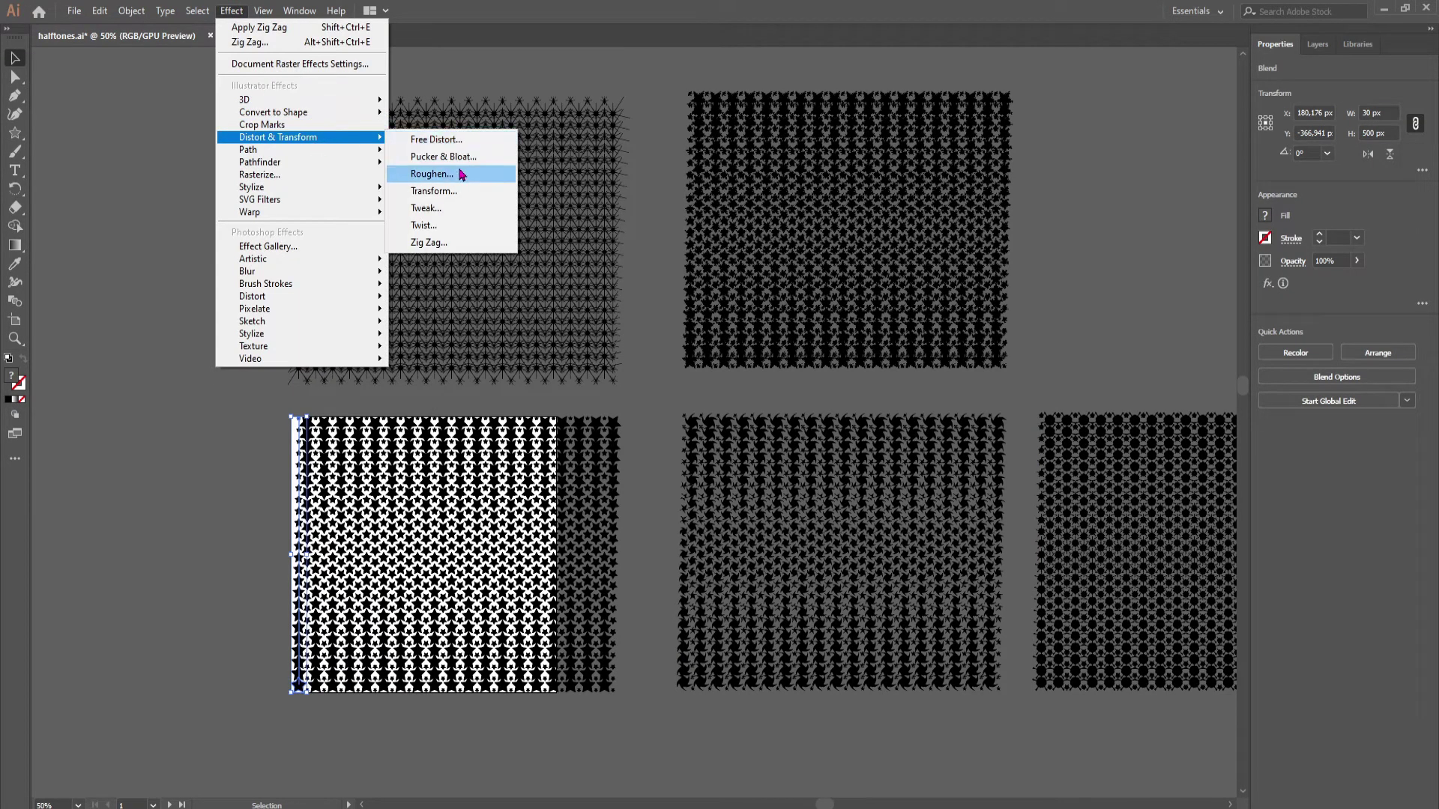
pyautogui.click(441, 192)
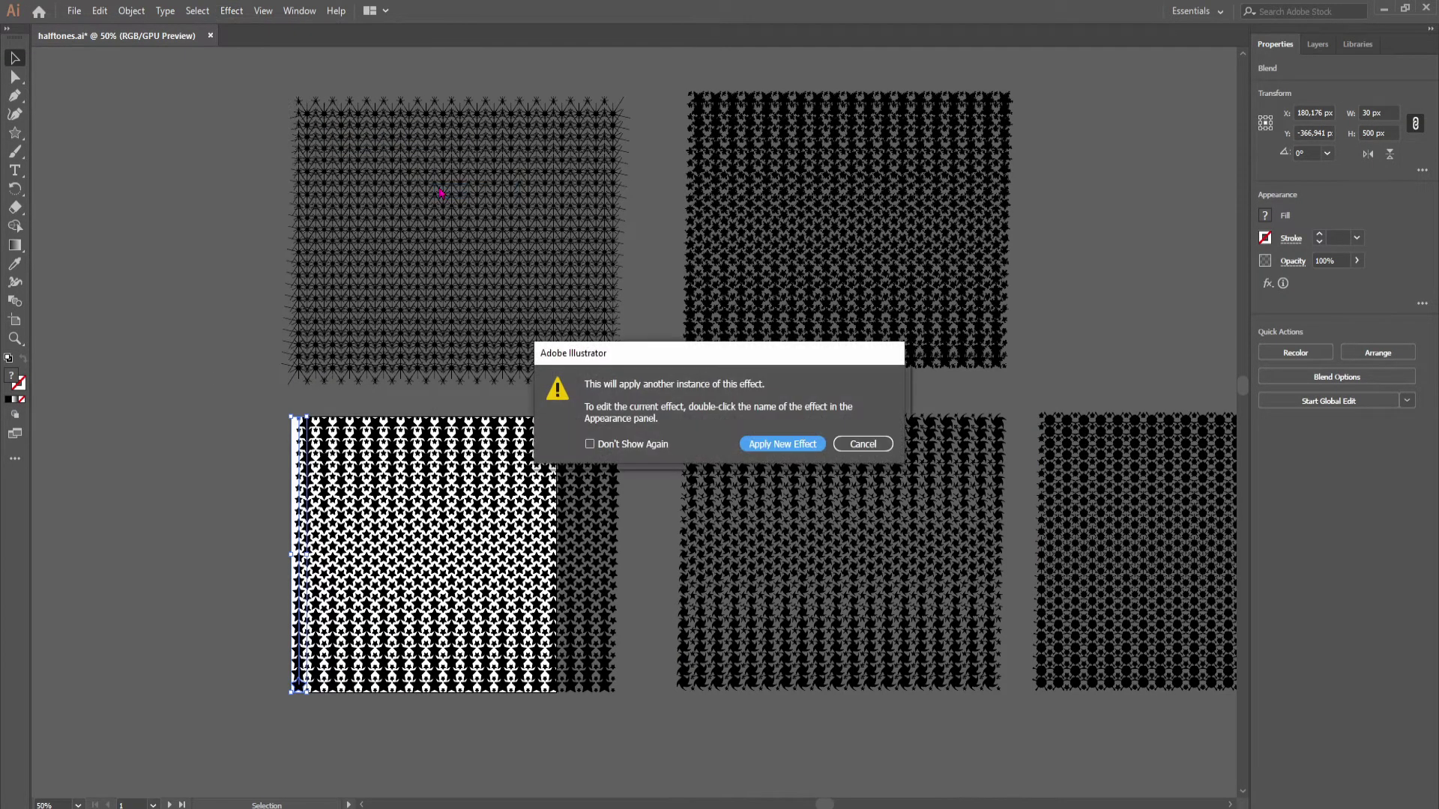
pyautogui.click(757, 443)
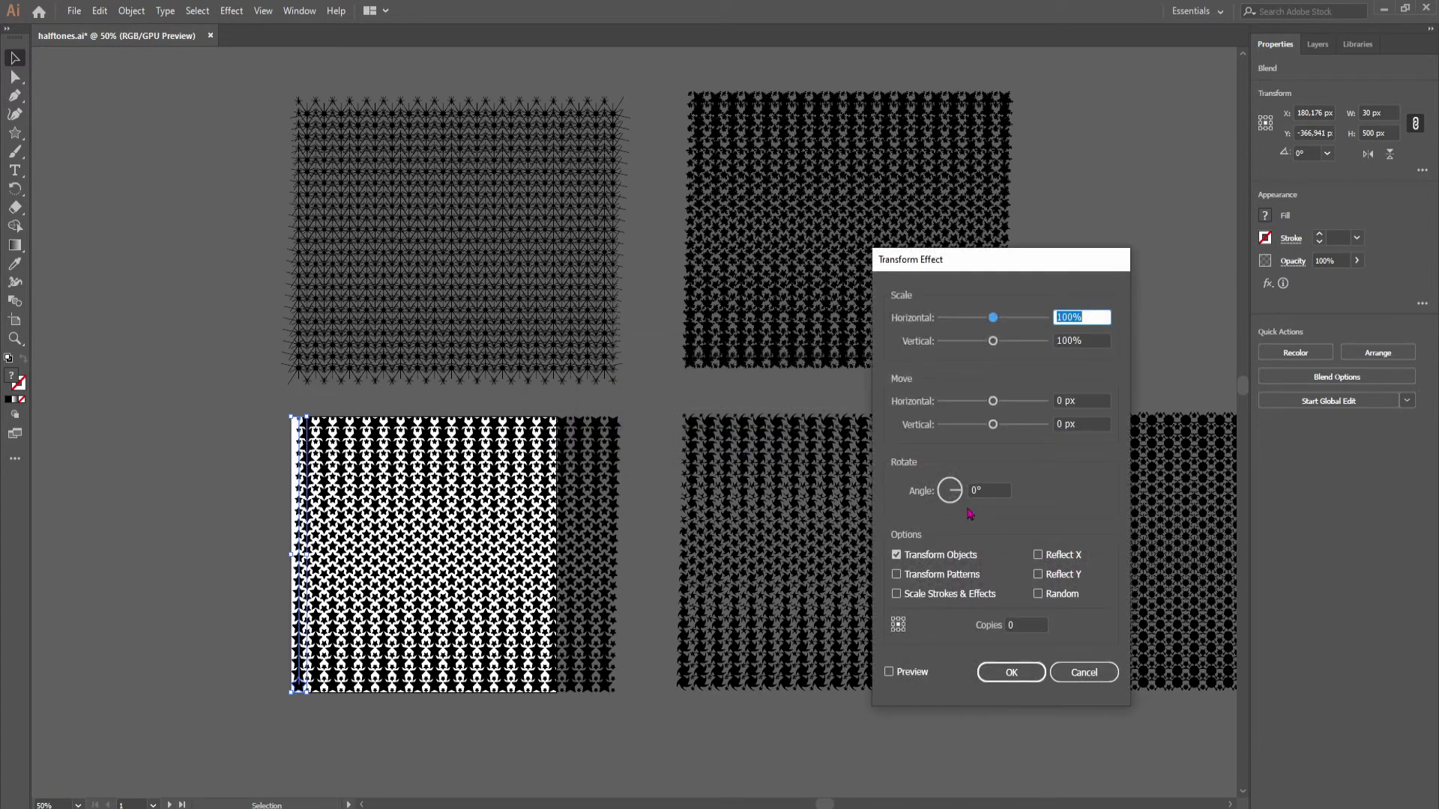
pyautogui.click(987, 489)
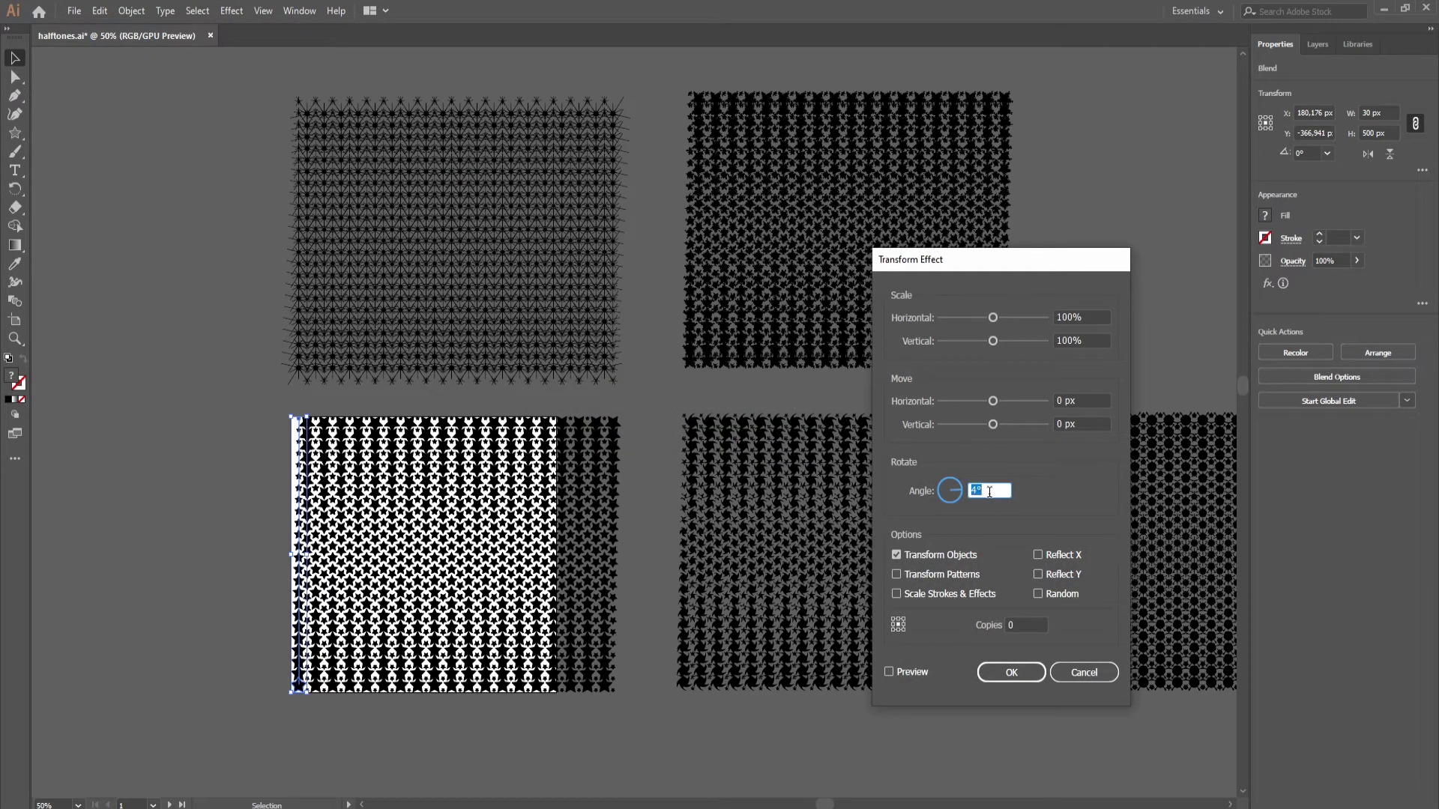
pyautogui.click(912, 673)
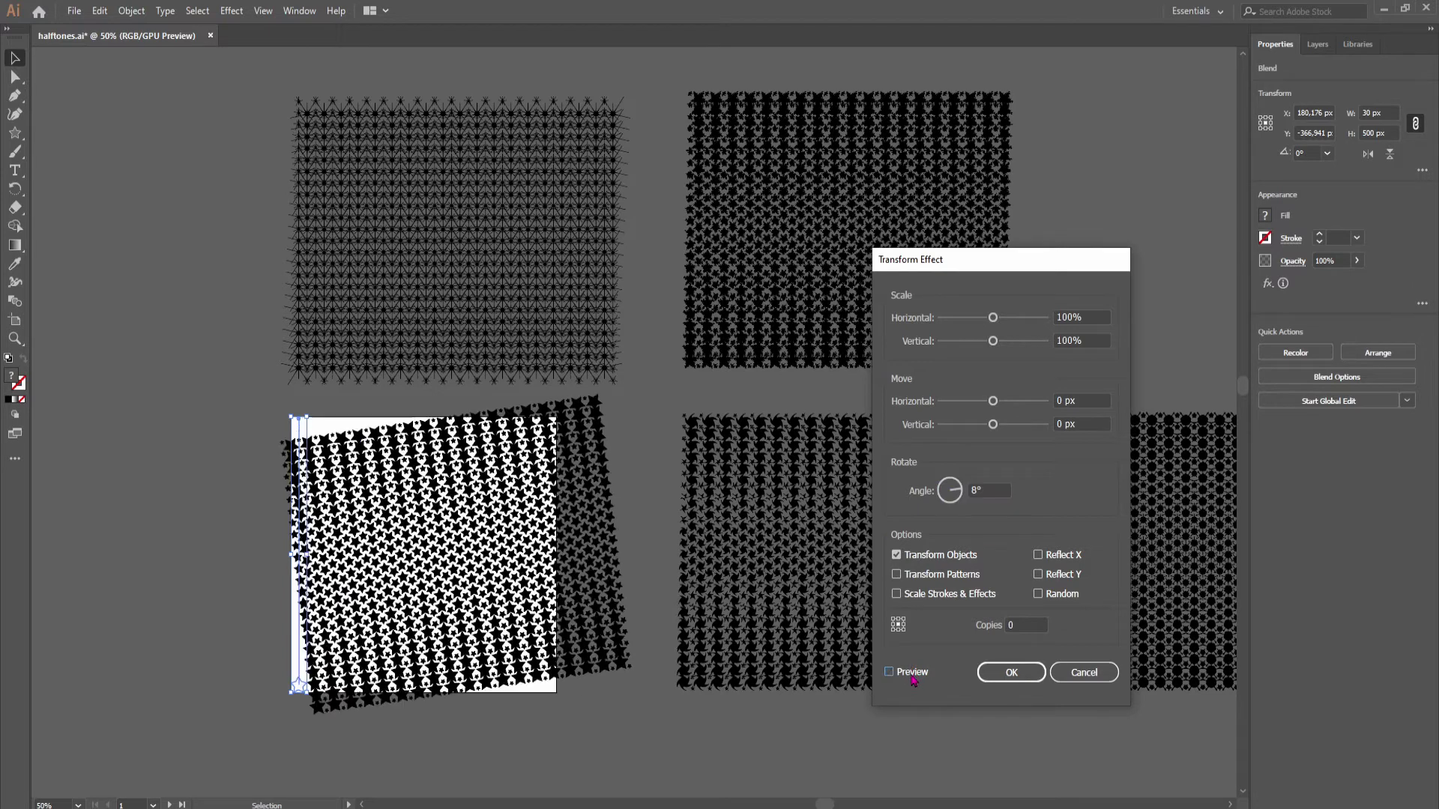
pyautogui.click(1083, 672)
# Step: Try rotating the artboard pattern's source blend with the Rotate command, previewing angles down to -33°
pyautogui.rightClick(350, 516)
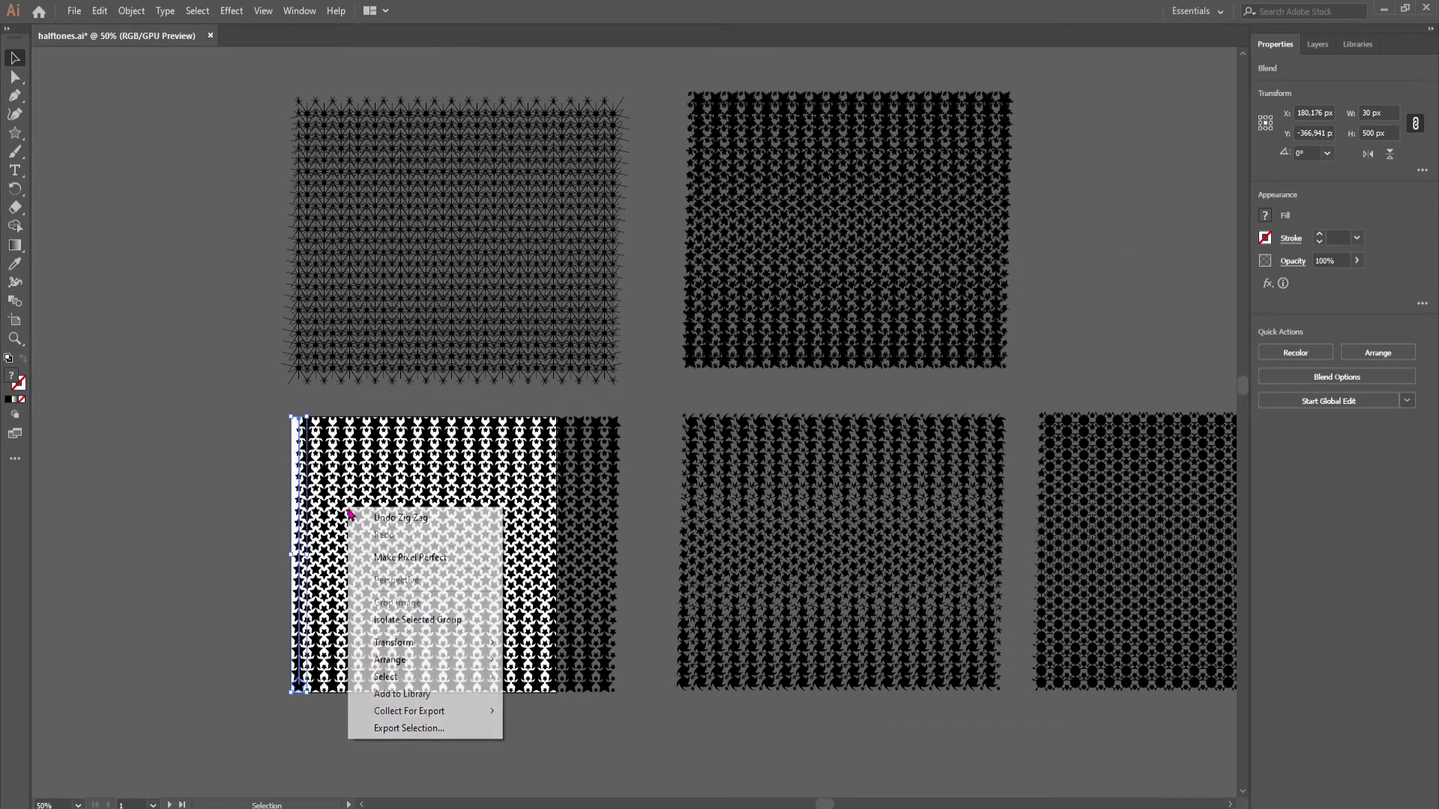
pyautogui.moveTo(476, 646)
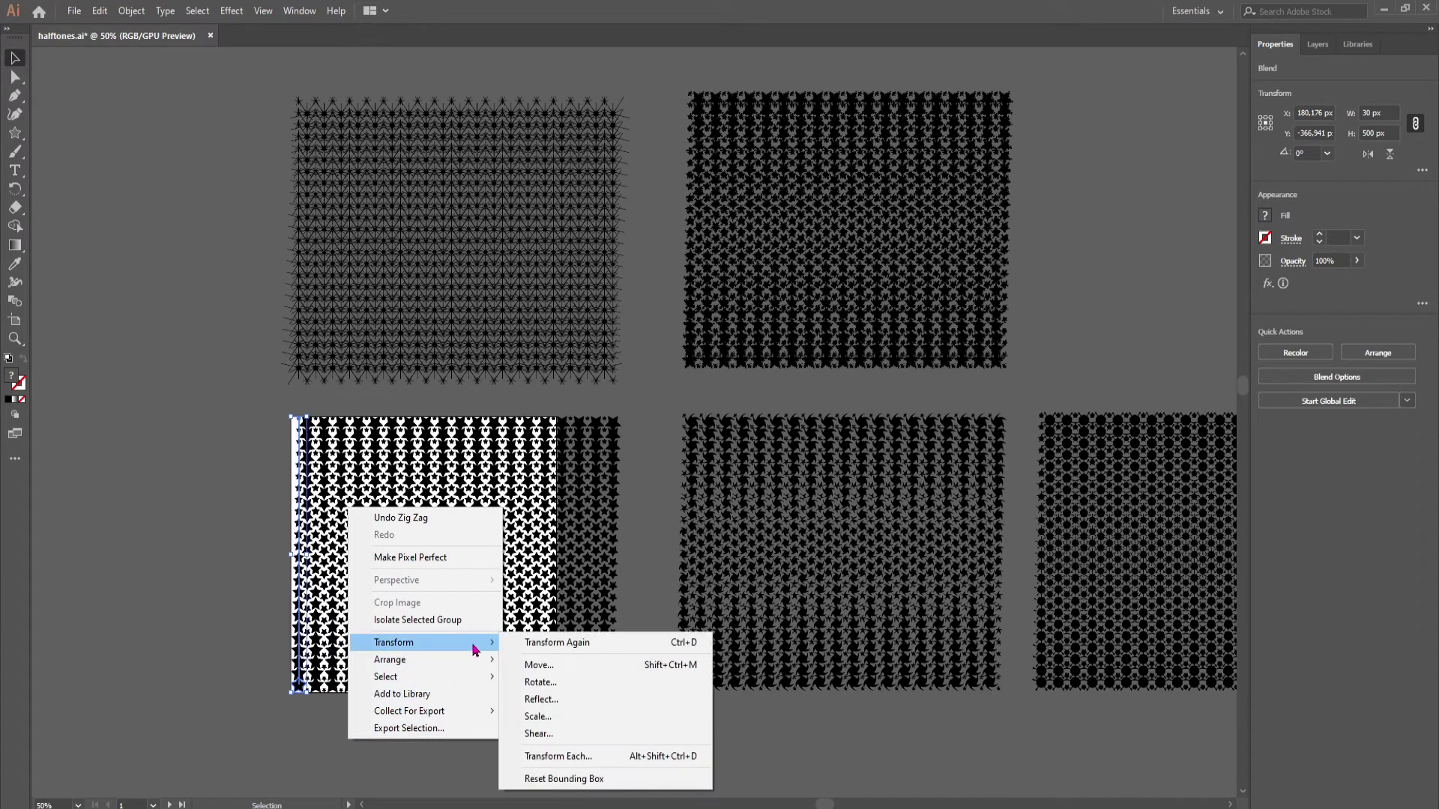
pyautogui.click(541, 682)
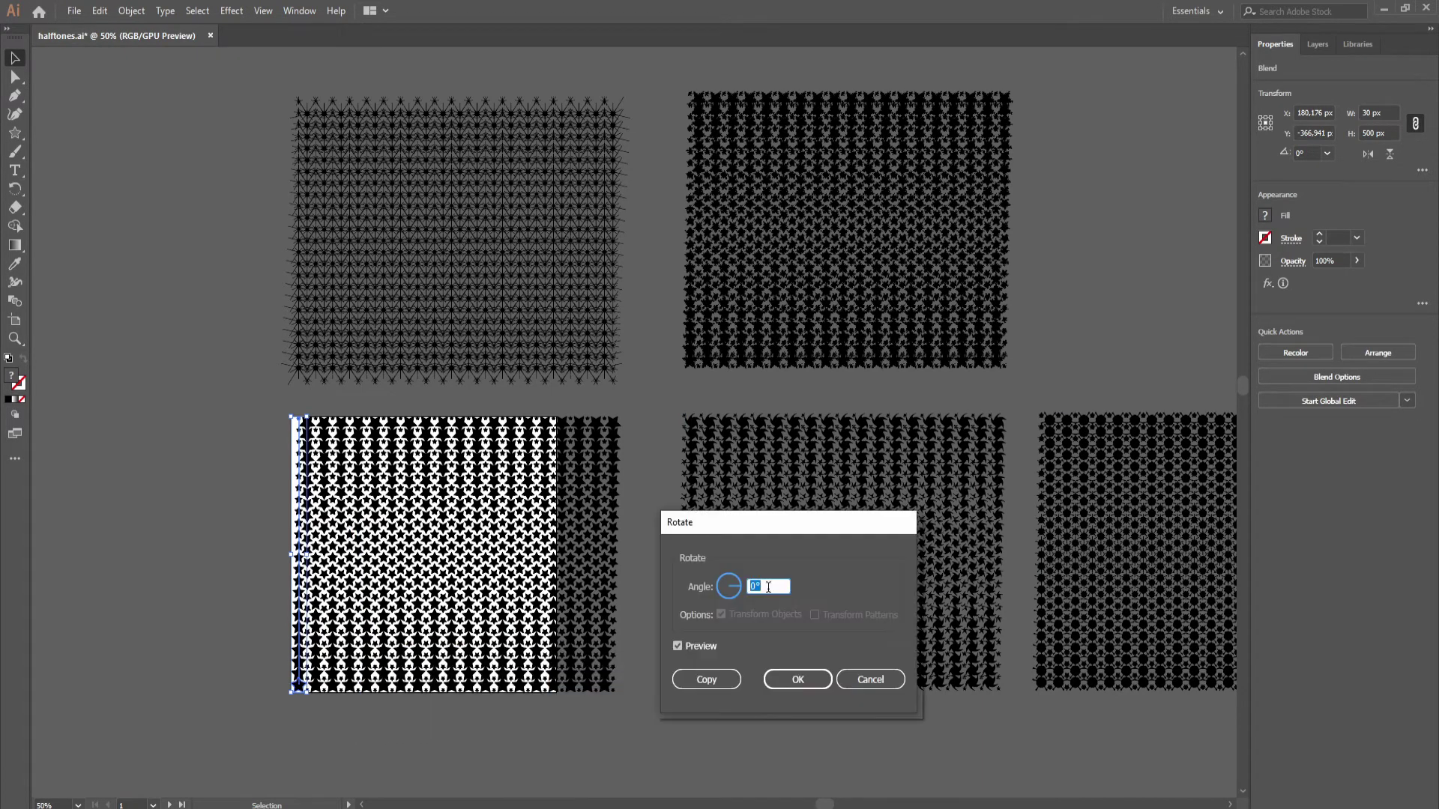
pyautogui.scroll(-17, 768, 587)
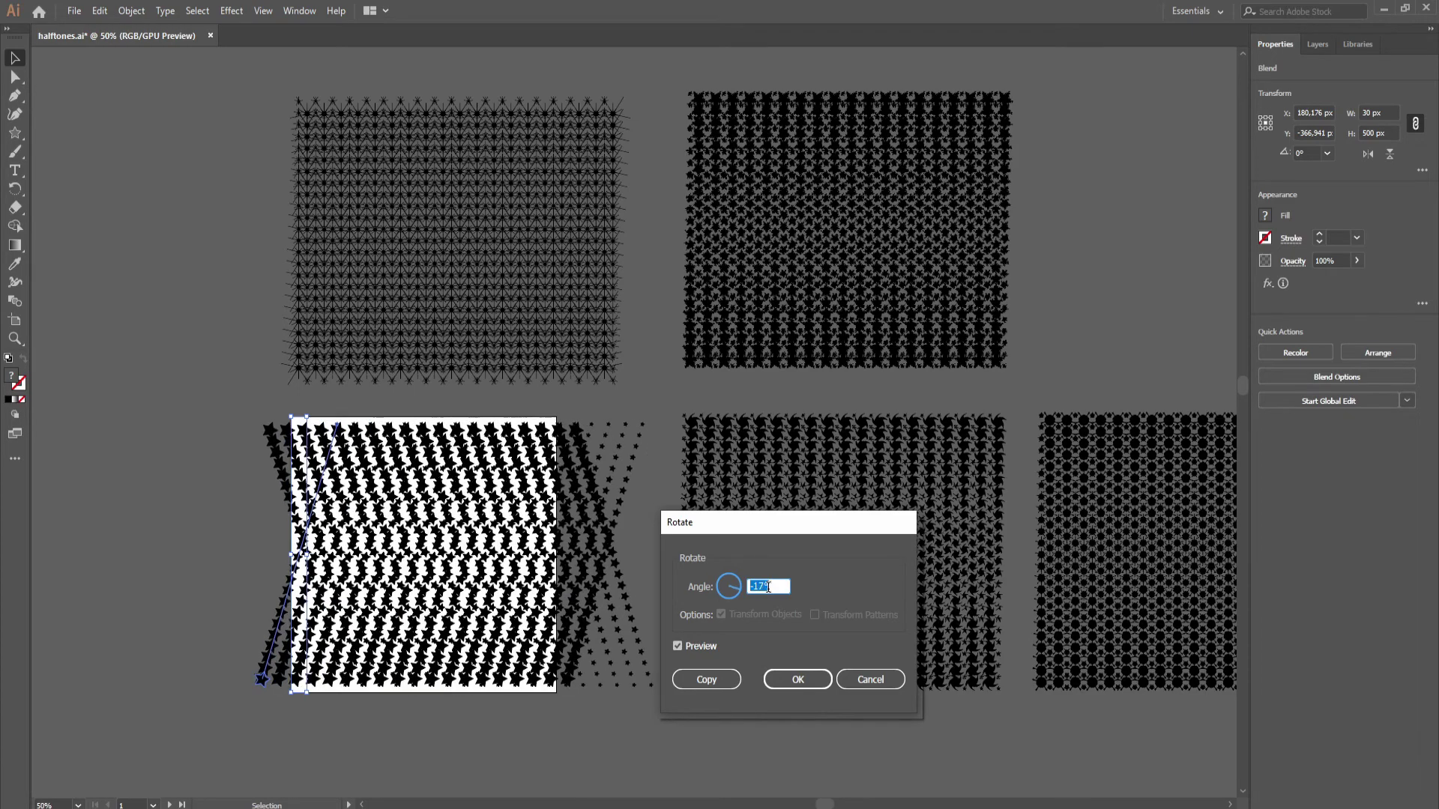
pyautogui.scroll(-16, 768, 586)
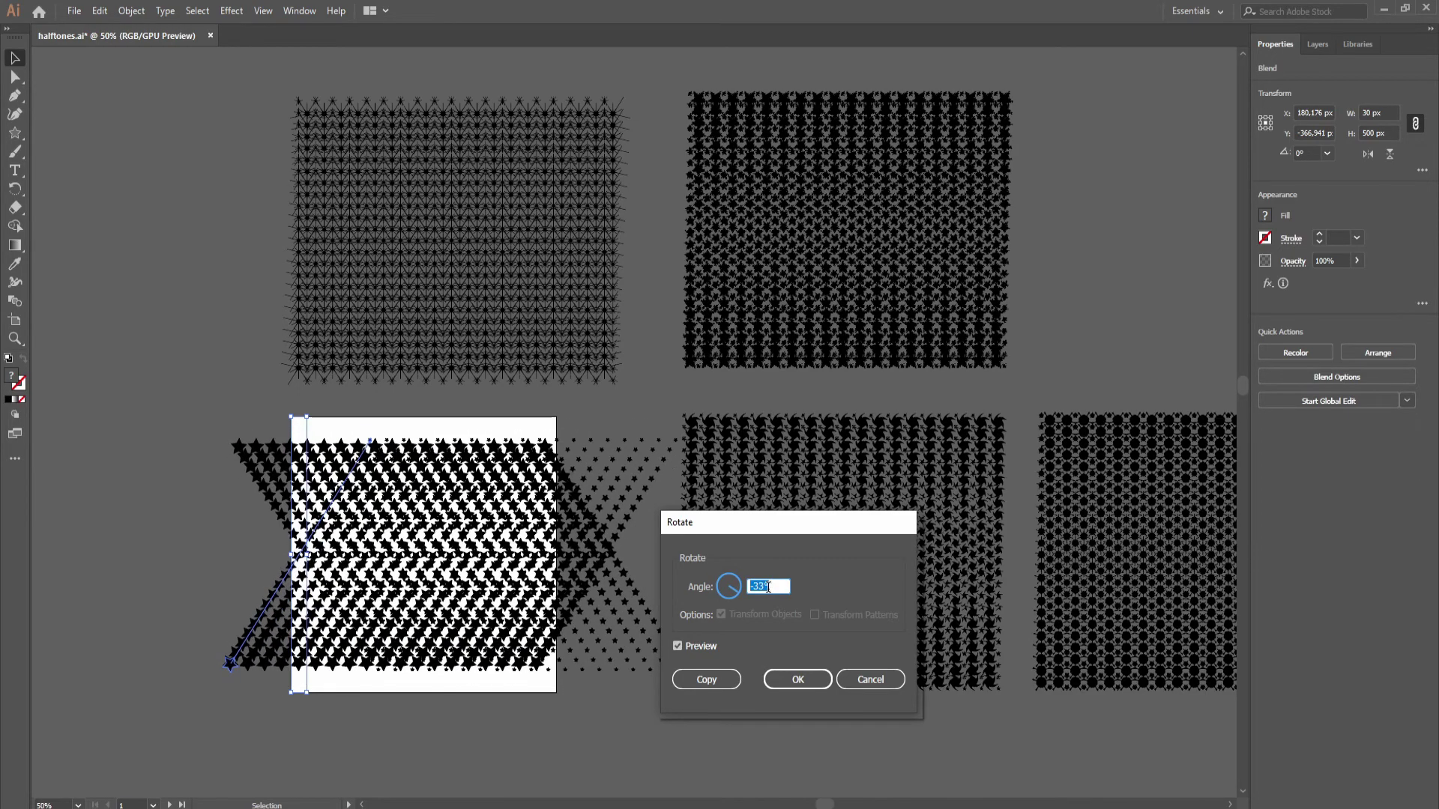
pyautogui.scroll(20, 768, 587)
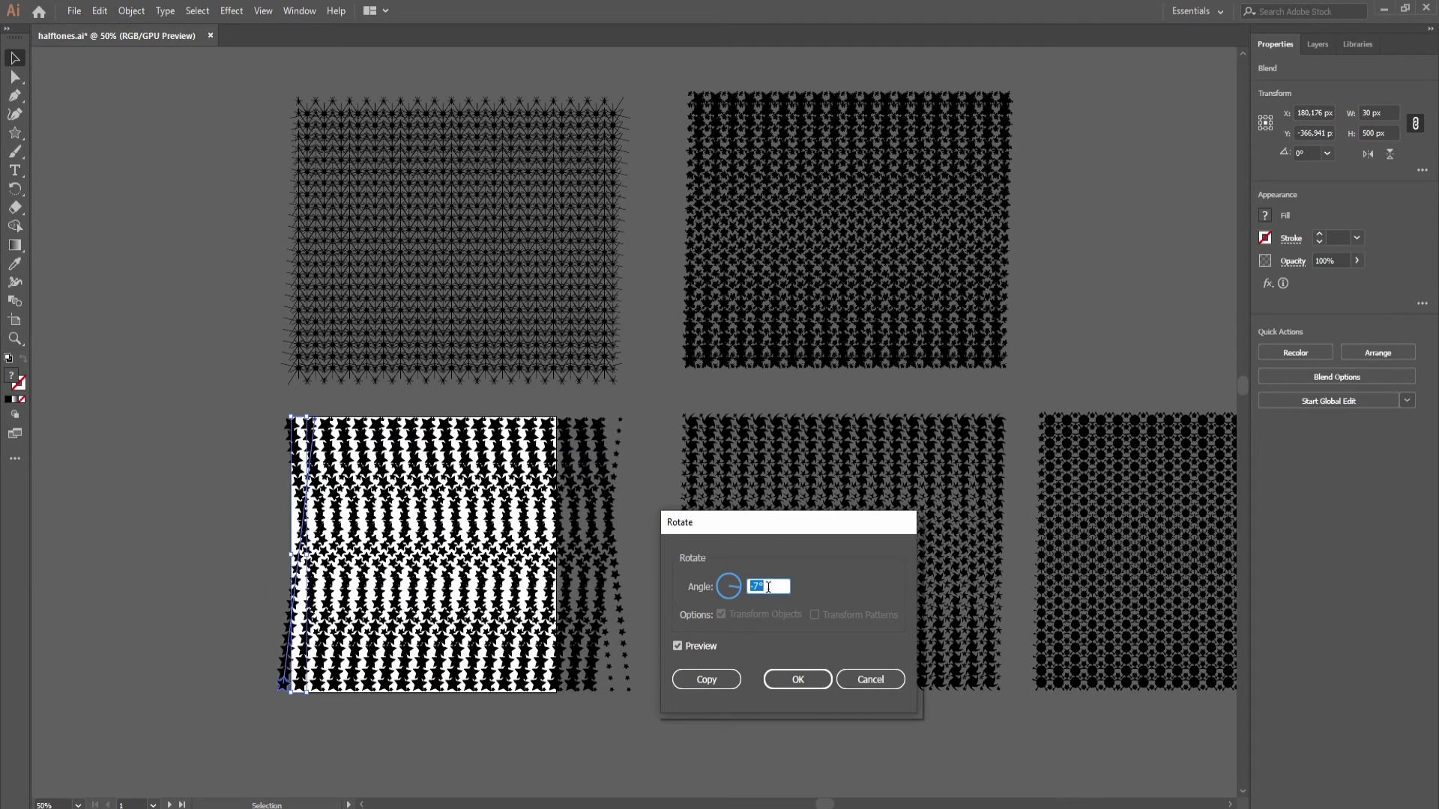
pyautogui.scroll(7, 768, 587)
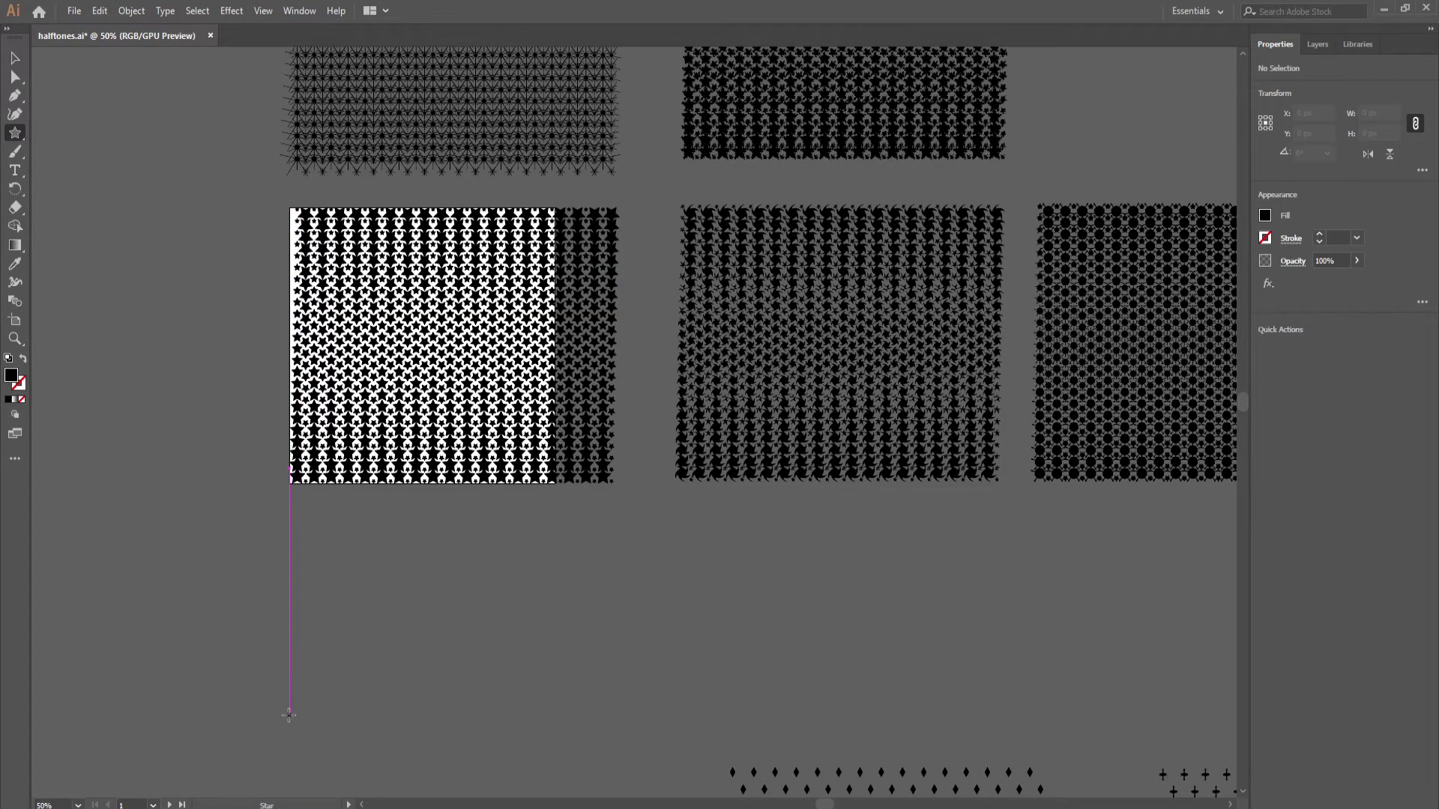
# Step: Draw a large and a small star in a column about 404 px tall below the artboard and blend them together
pyautogui.moveTo(289, 716); pyautogui.dragTo(287, 506)
pyautogui.press('v')
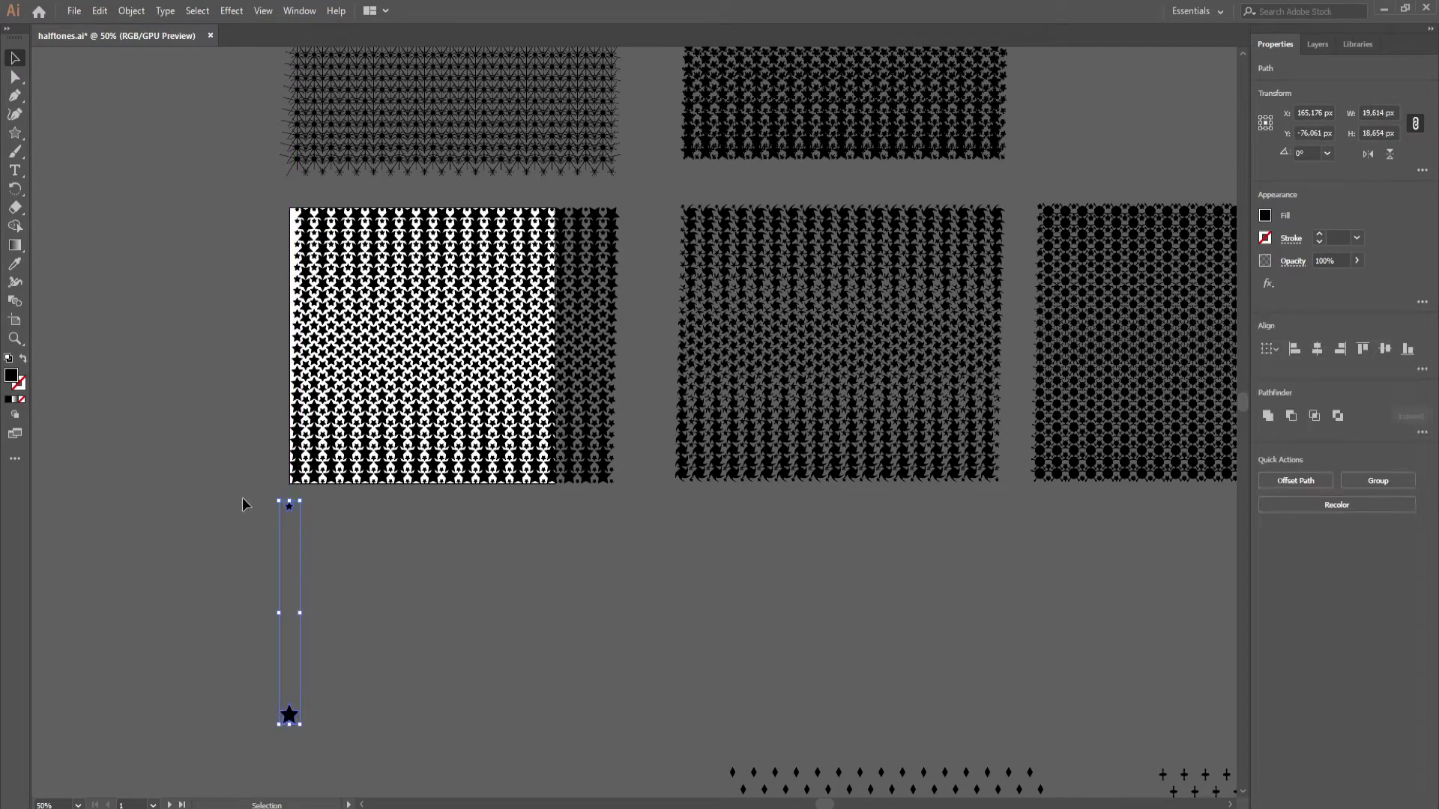
pyautogui.press('w')
pyautogui.click(289, 507)
pyautogui.click(289, 711)
pyautogui.press('Return')
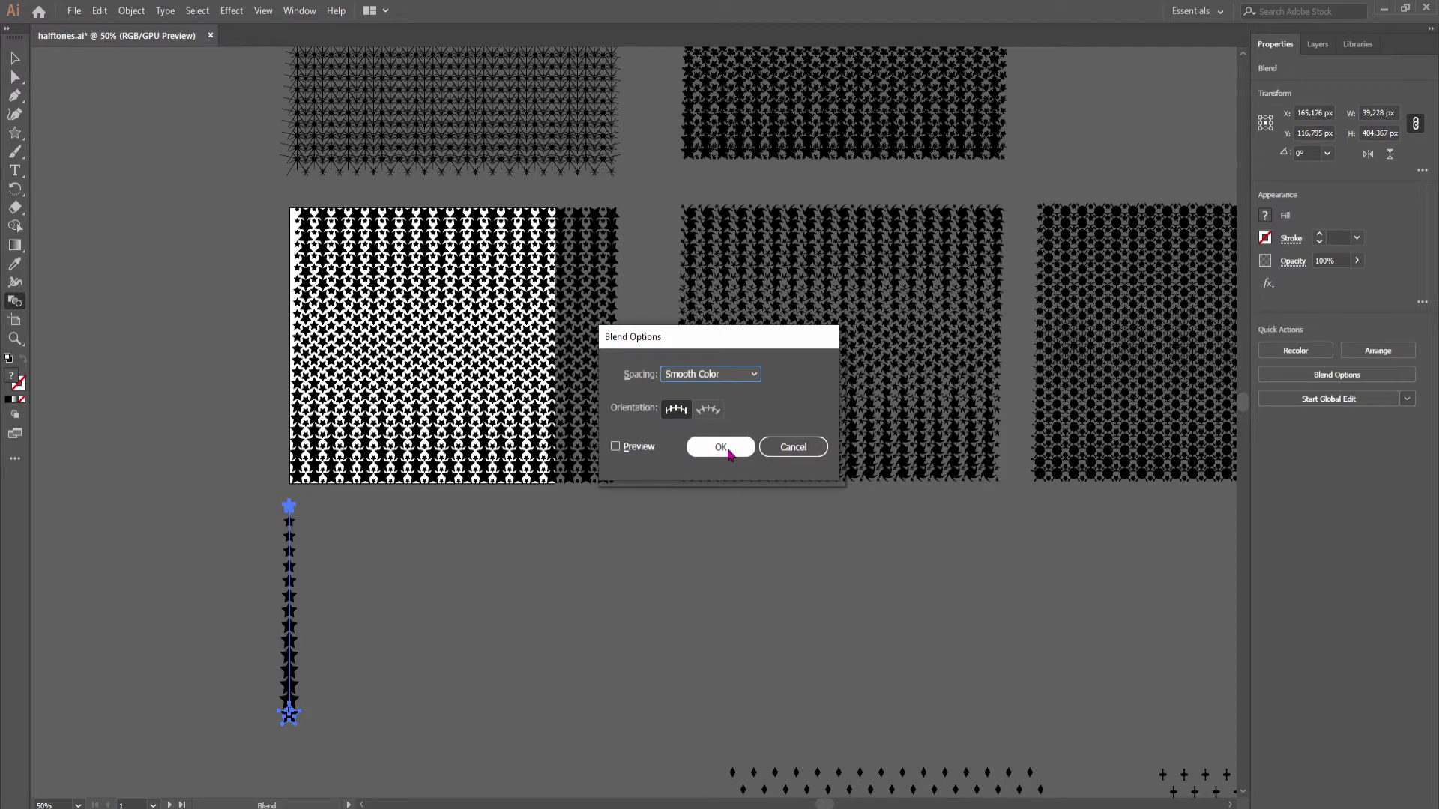
pyautogui.click(793, 447)
pyautogui.press('v')
# Step: Apply a Transform effect to the new star column, repeating it horizontally with 10 copies
pyautogui.click(231, 10)
pyautogui.moveTo(290, 137)
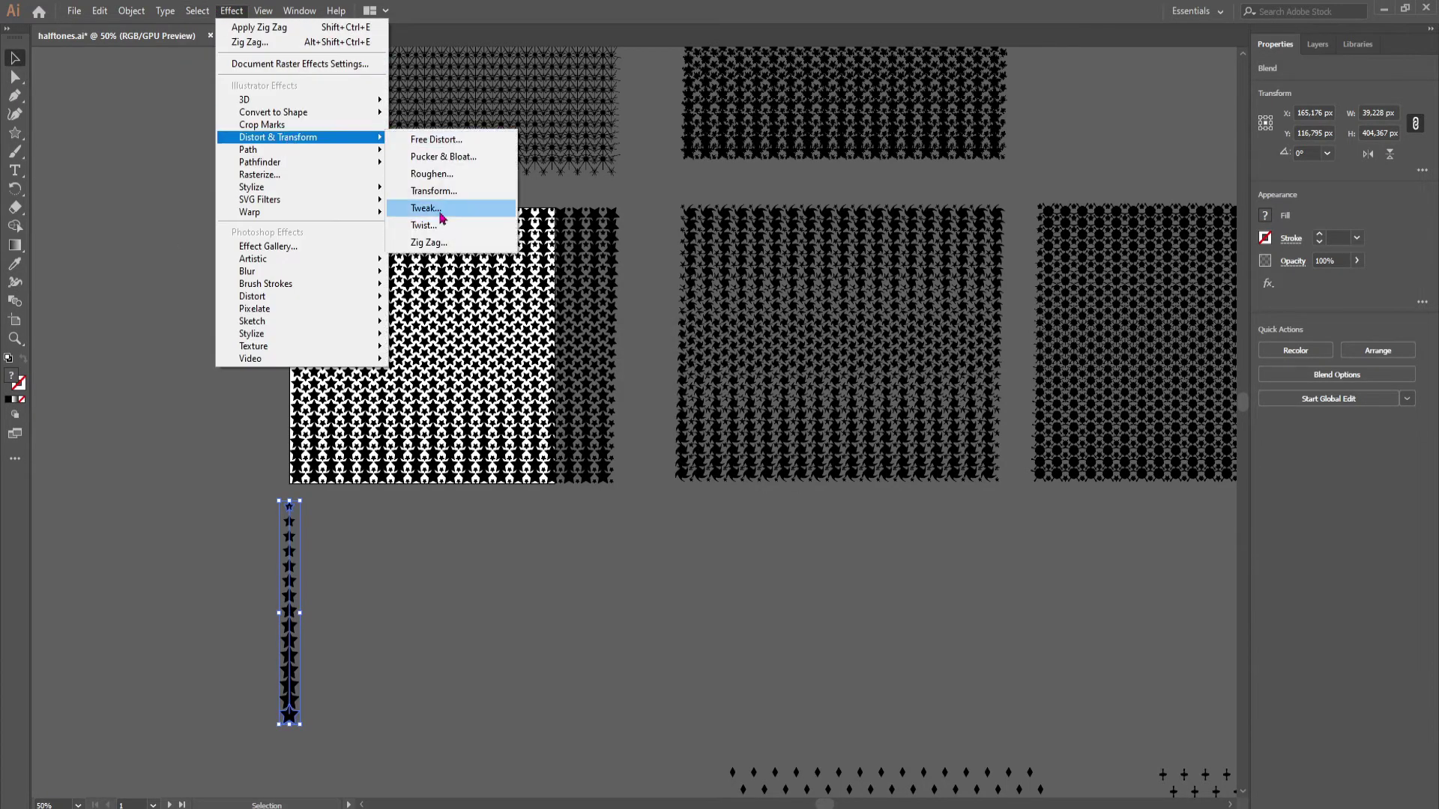
pyautogui.click(449, 190)
pyautogui.write('5')
pyautogui.click(888, 672)
pyautogui.moveTo(993, 401); pyautogui.dragTo(1013, 401)
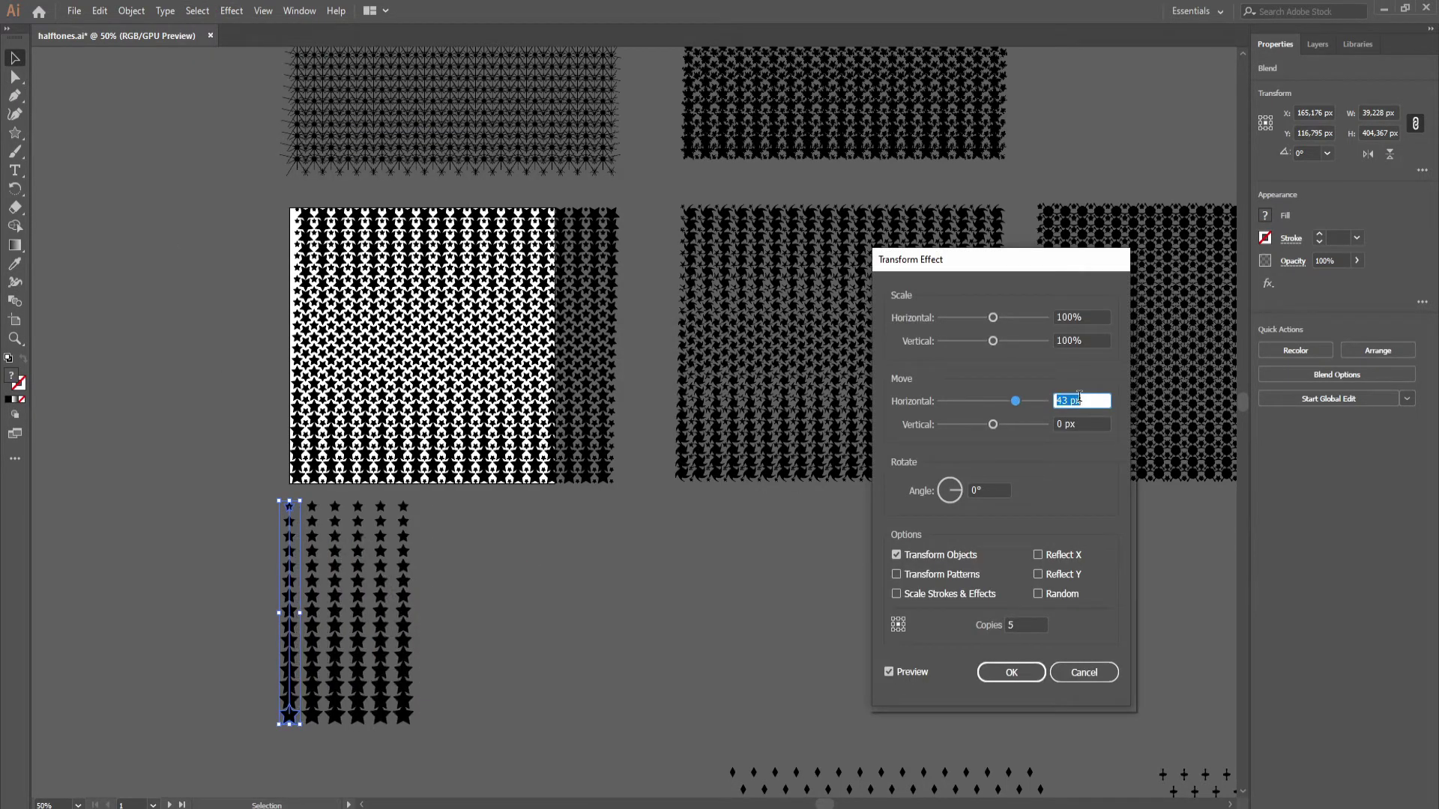
pyautogui.press('Up')
pyautogui.click(1028, 625)
pyautogui.press('Up')
pyautogui.press('Up')
pyautogui.press('Up')
pyautogui.press('Up')
pyautogui.press('Up')
pyautogui.click(1010, 672)
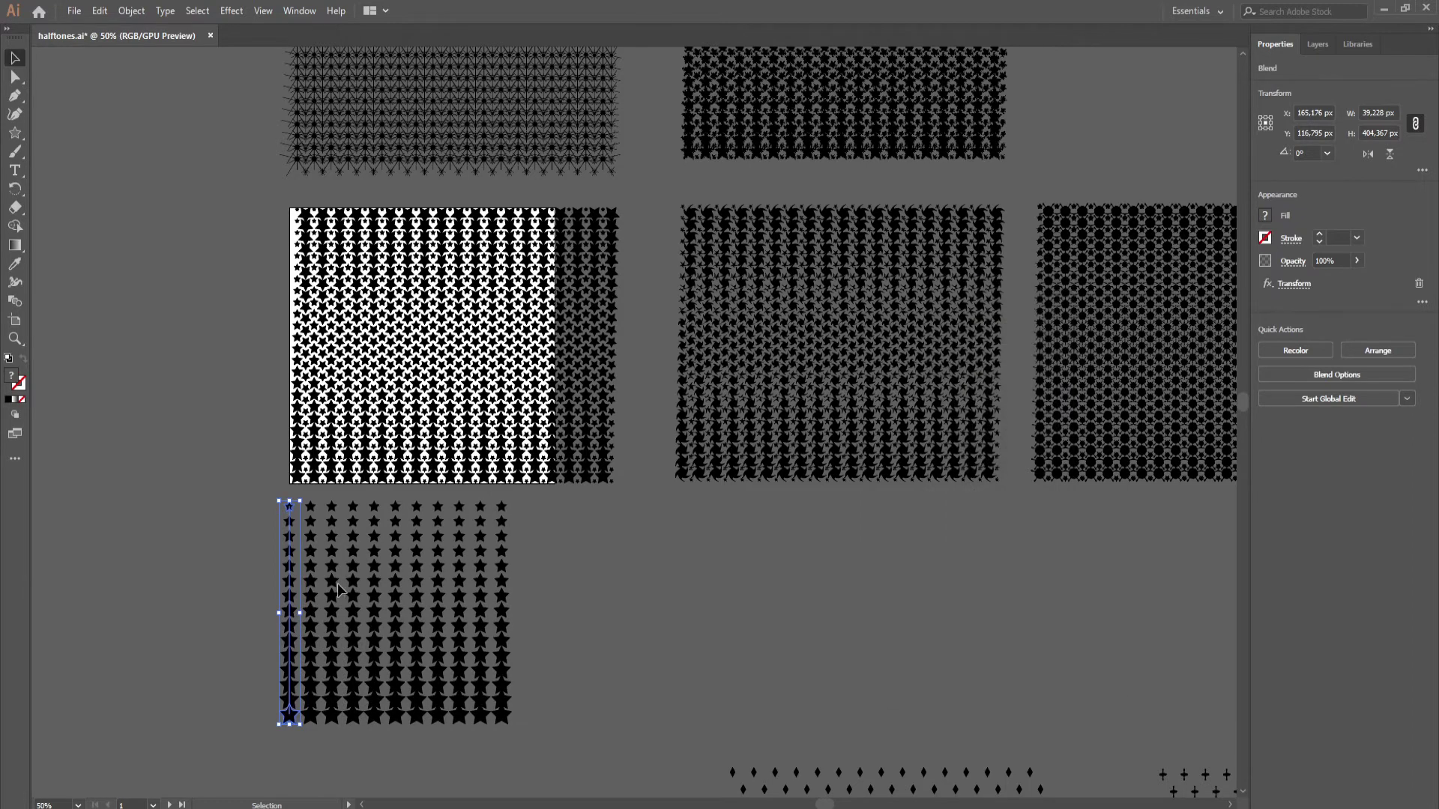
# Step: Rotate the new star blend by -30° so the repeated columns slant
pyautogui.rightClick(315, 656)
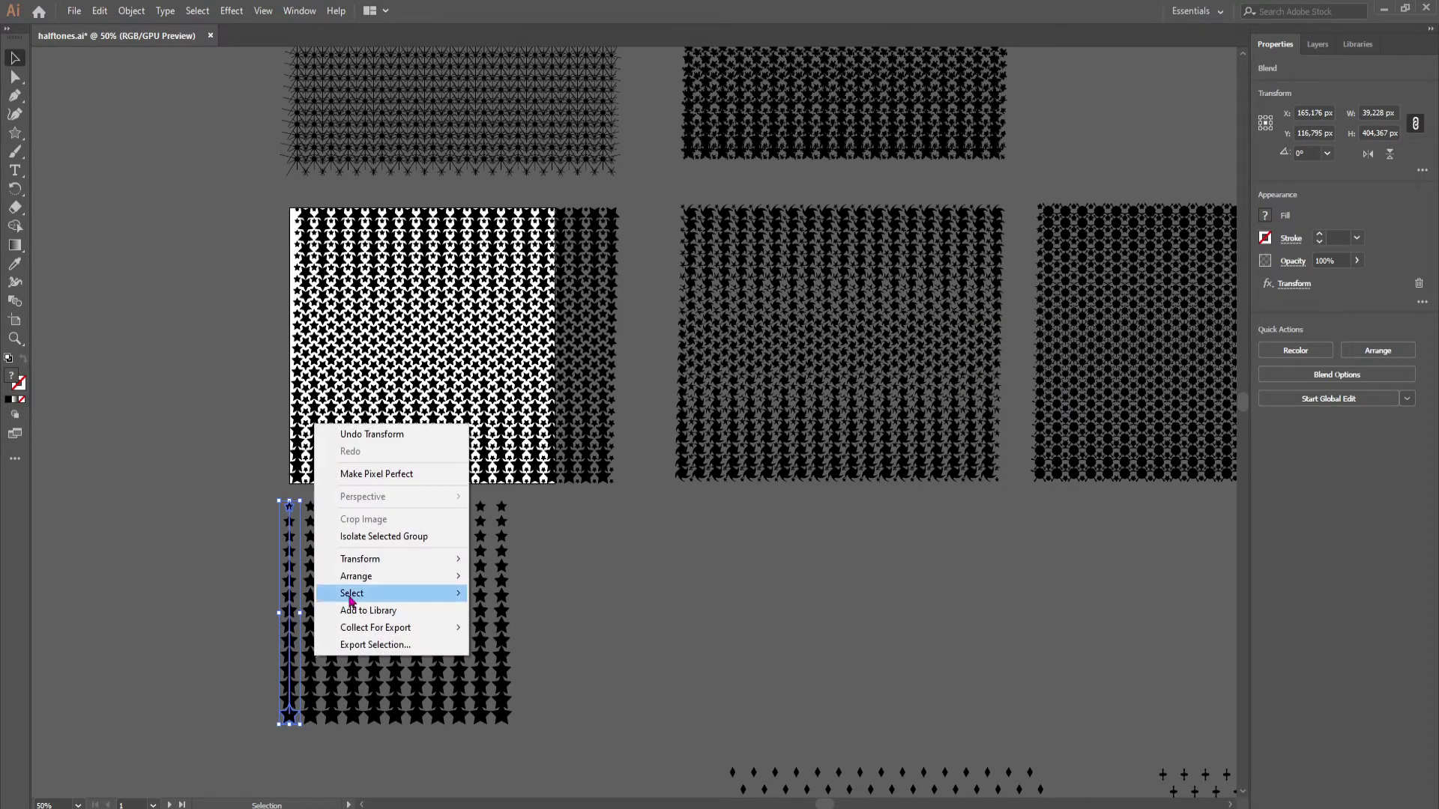
pyautogui.moveTo(350, 601)
pyautogui.moveTo(411, 559)
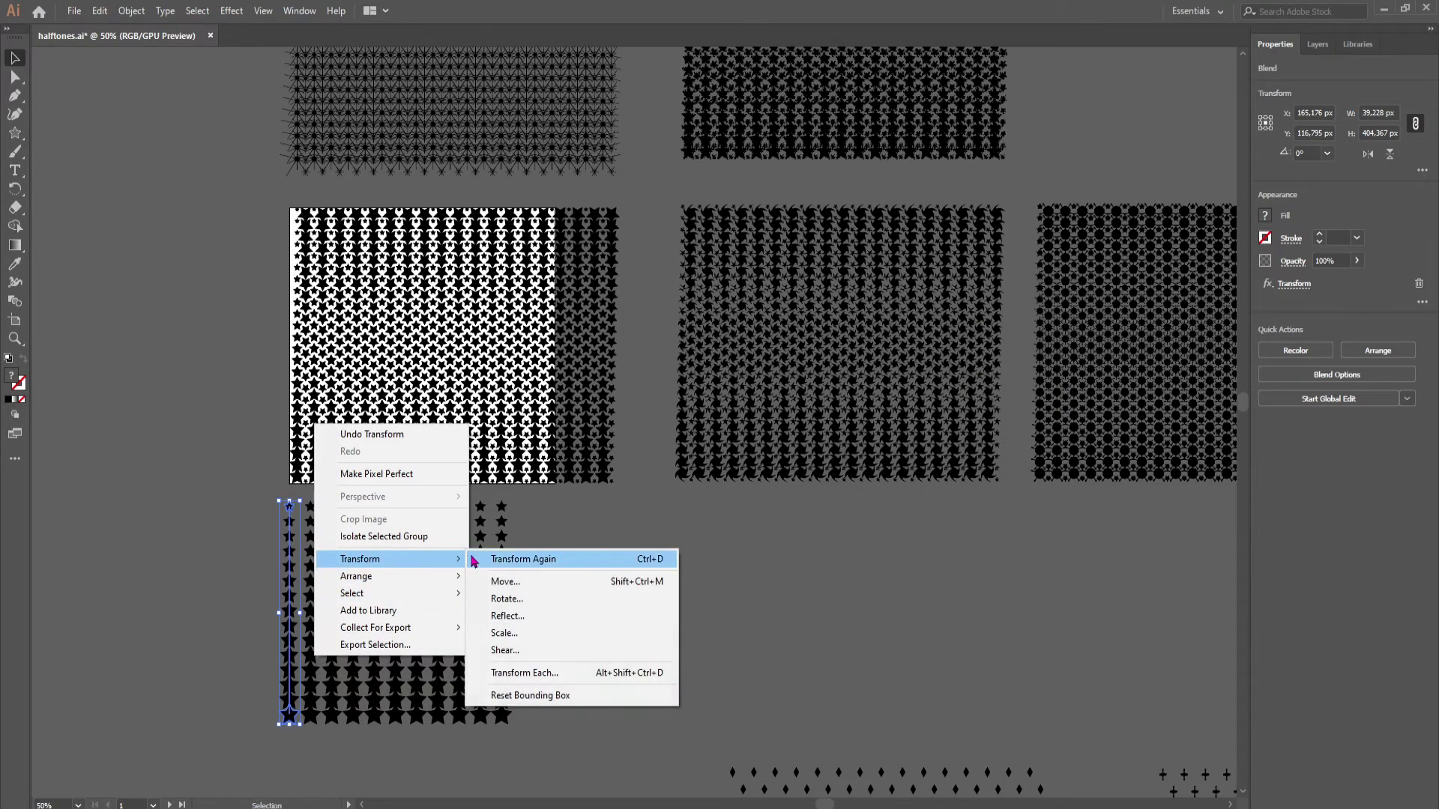
pyautogui.click(529, 603)
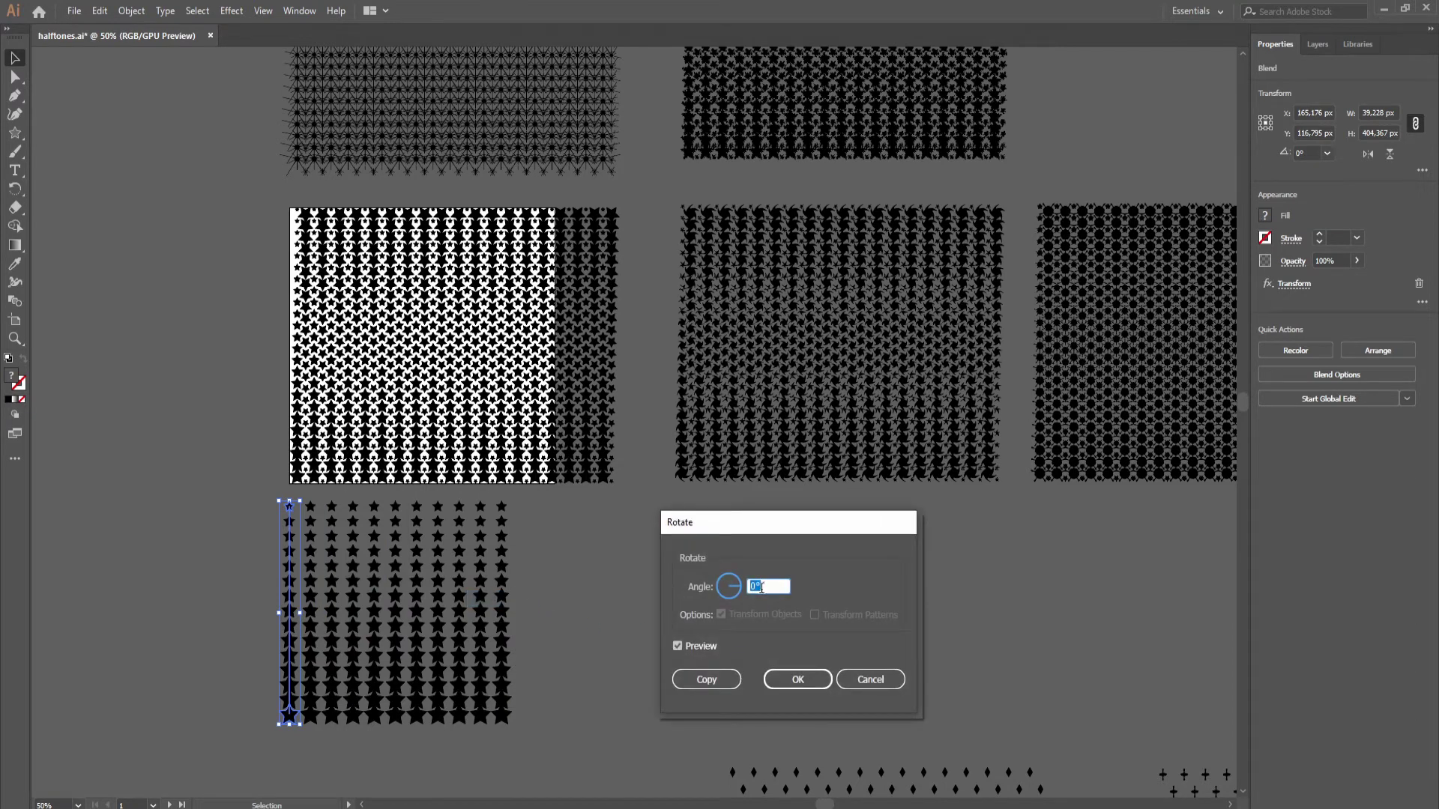
pyautogui.scroll(-20, 762, 586)
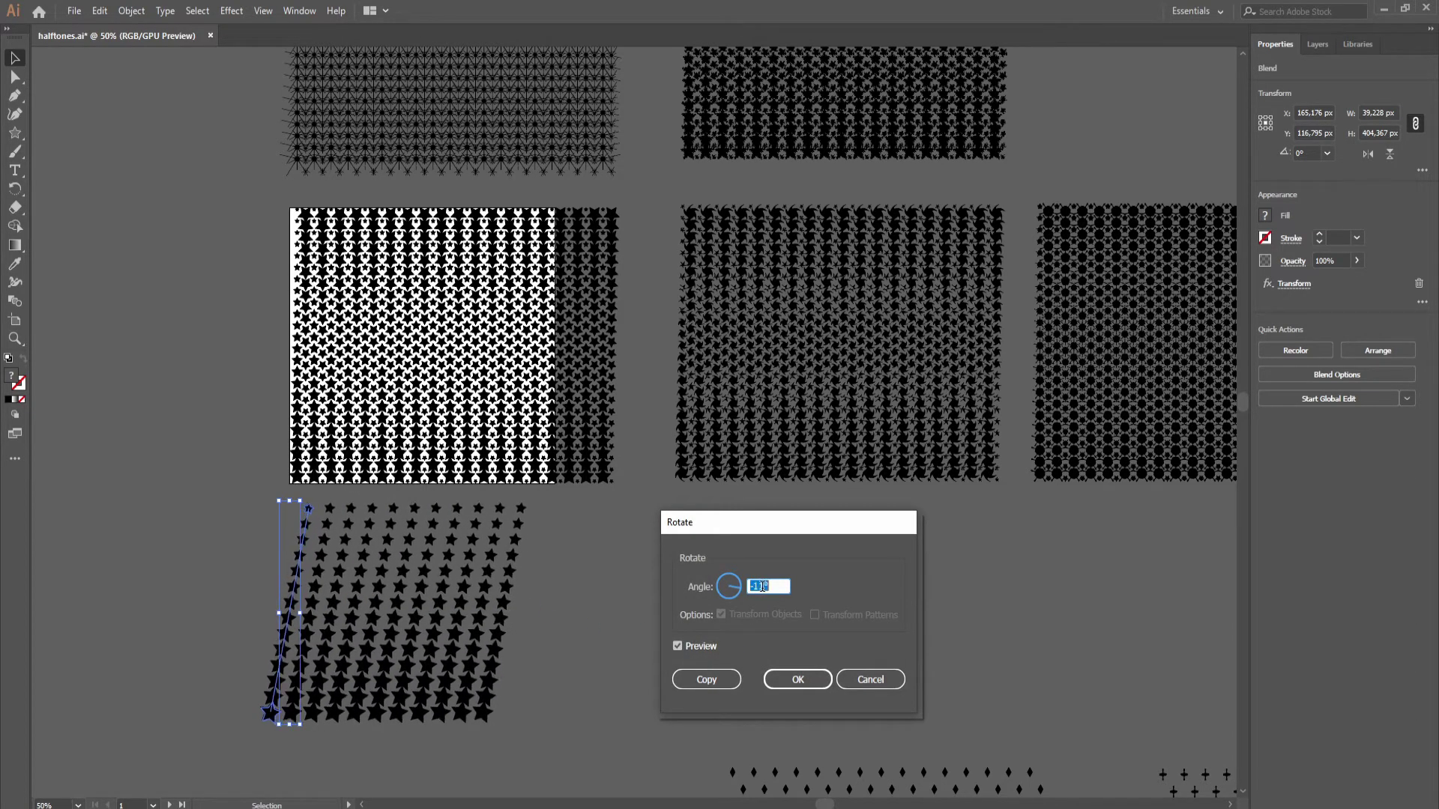
pyautogui.scroll(-15, 772, 584)
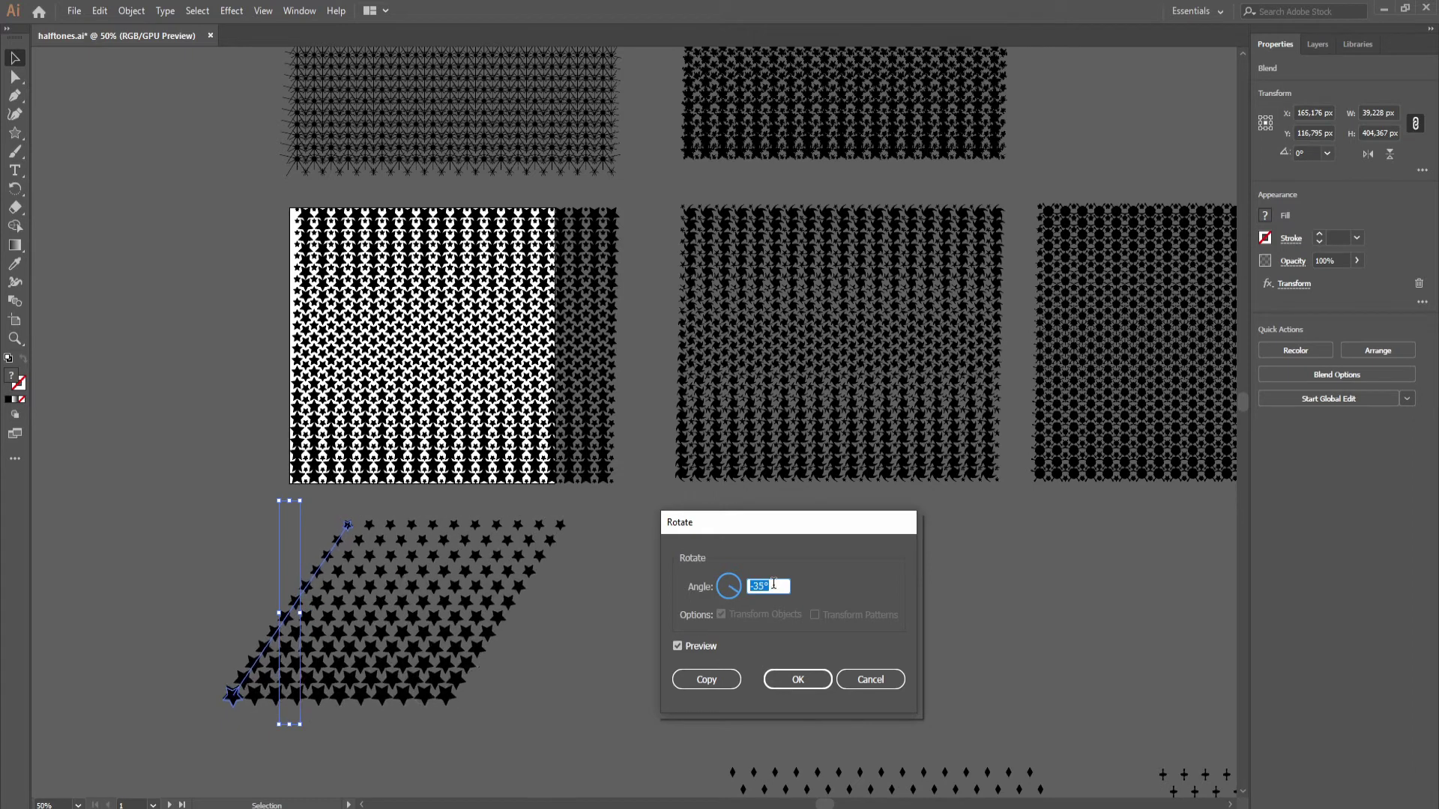
pyautogui.scroll(-6, 773, 584)
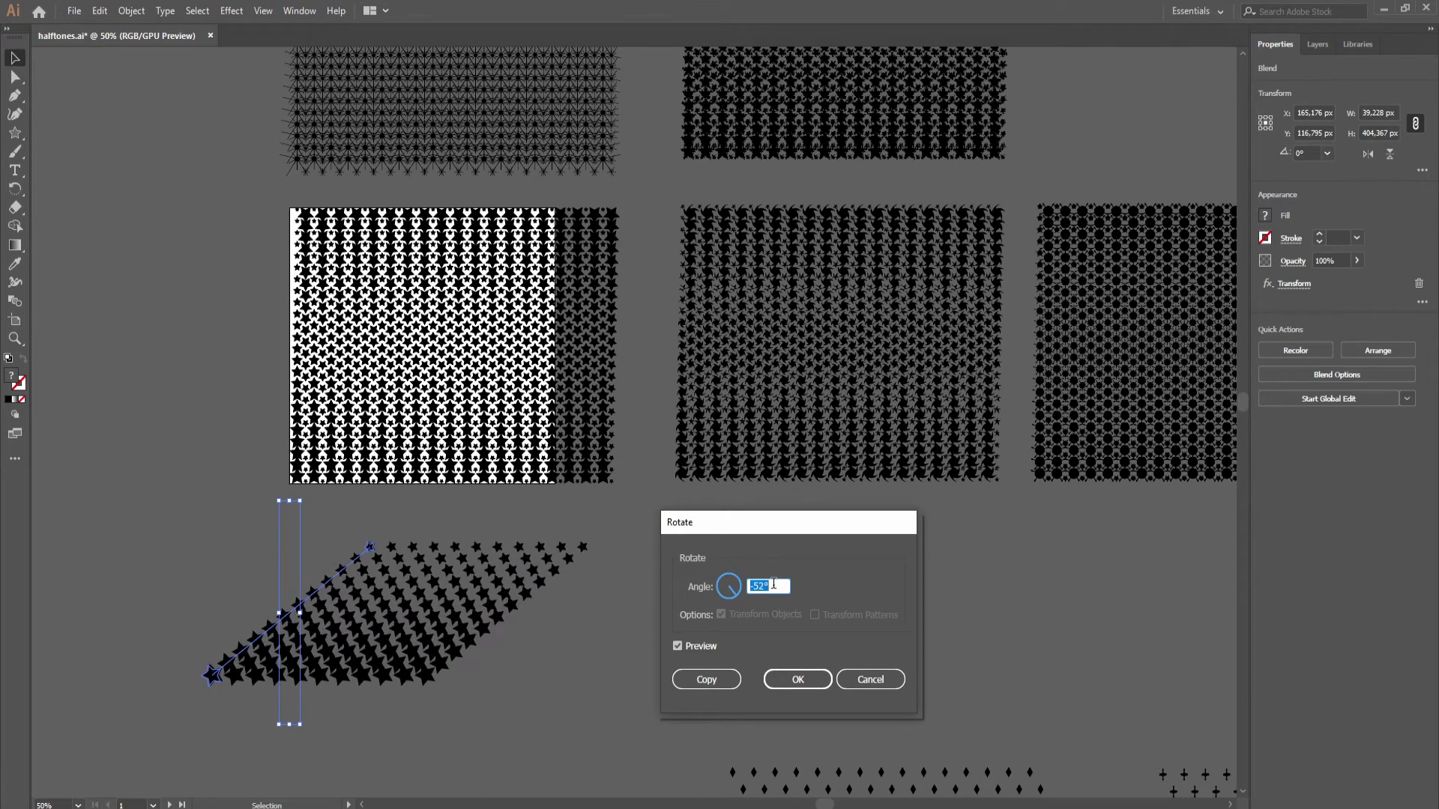
pyautogui.scroll(12, 772, 583)
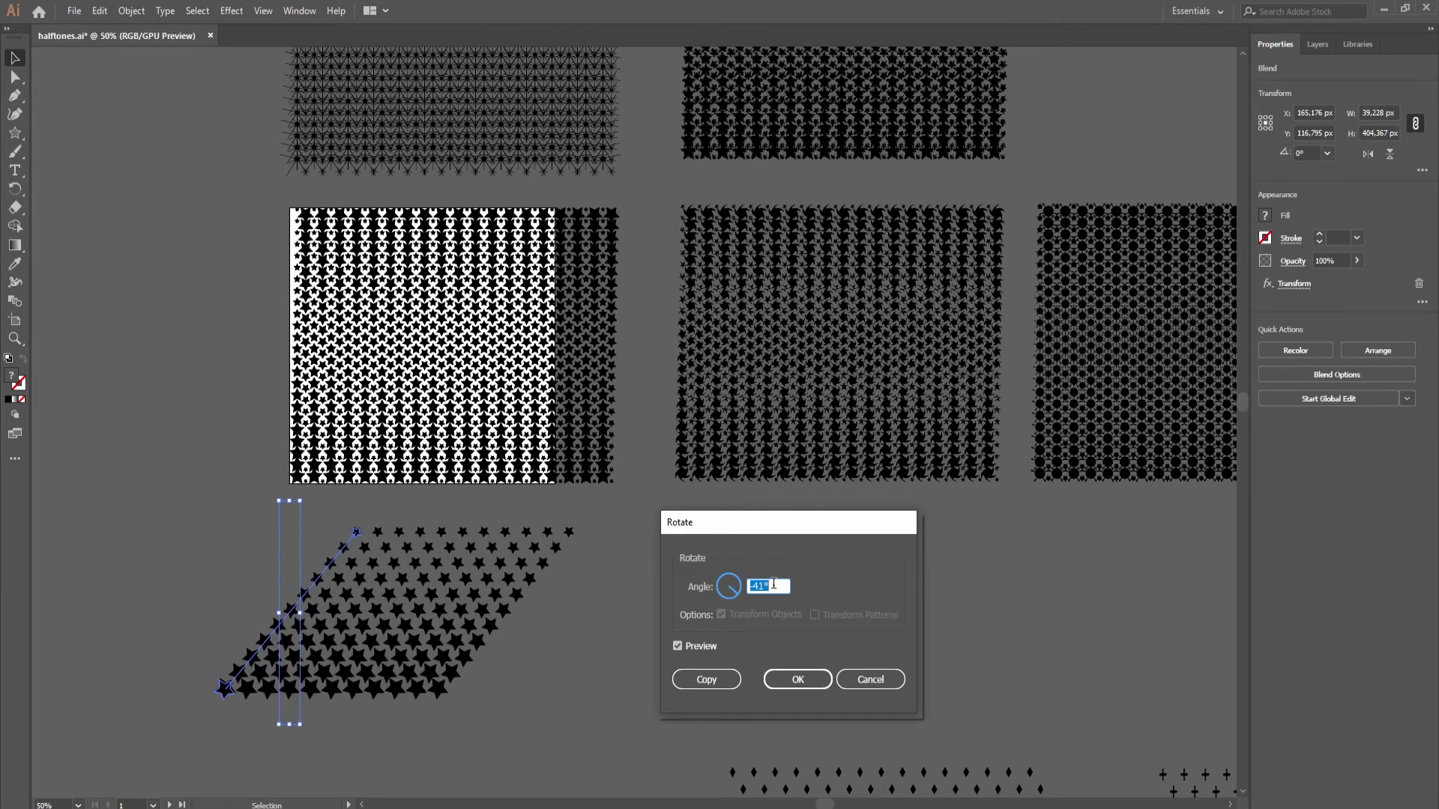
pyautogui.scroll(7, 772, 584)
pyautogui.click(790, 681)
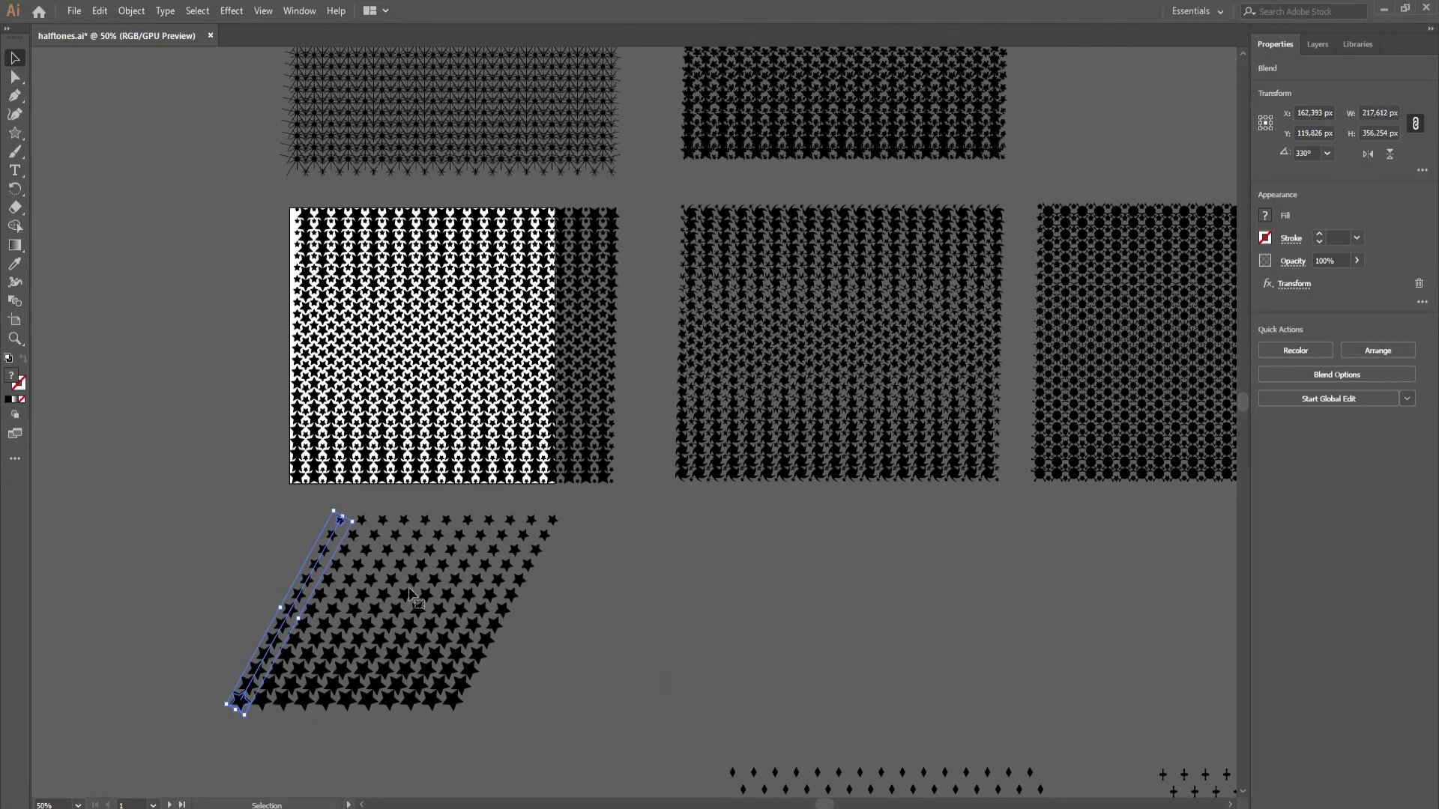
# Step: Add a second Transform effect to the slanted star pattern with 1 copy, moved 20 px horizontally and about 50 px vertically
pyautogui.click(231, 11)
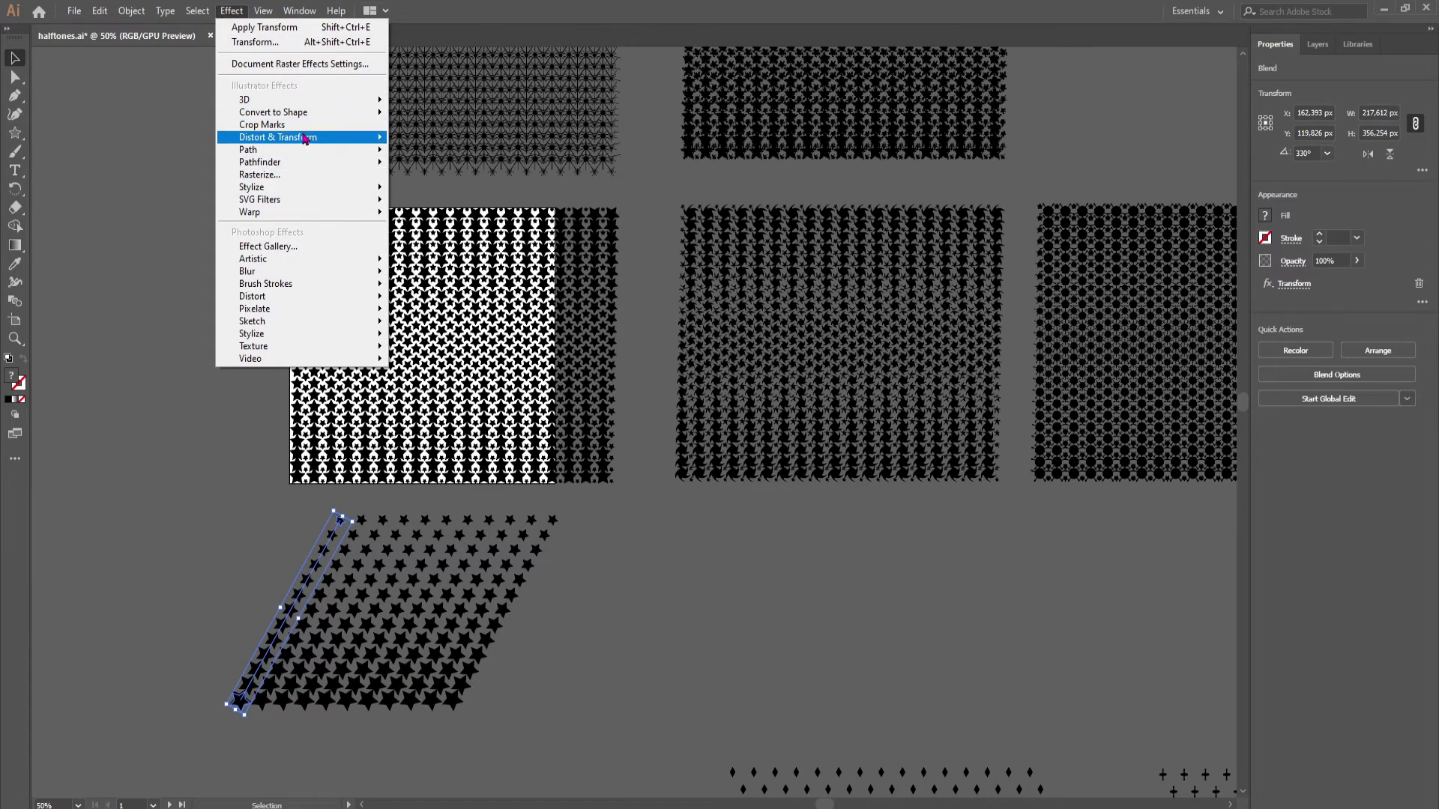
pyautogui.click(442, 196)
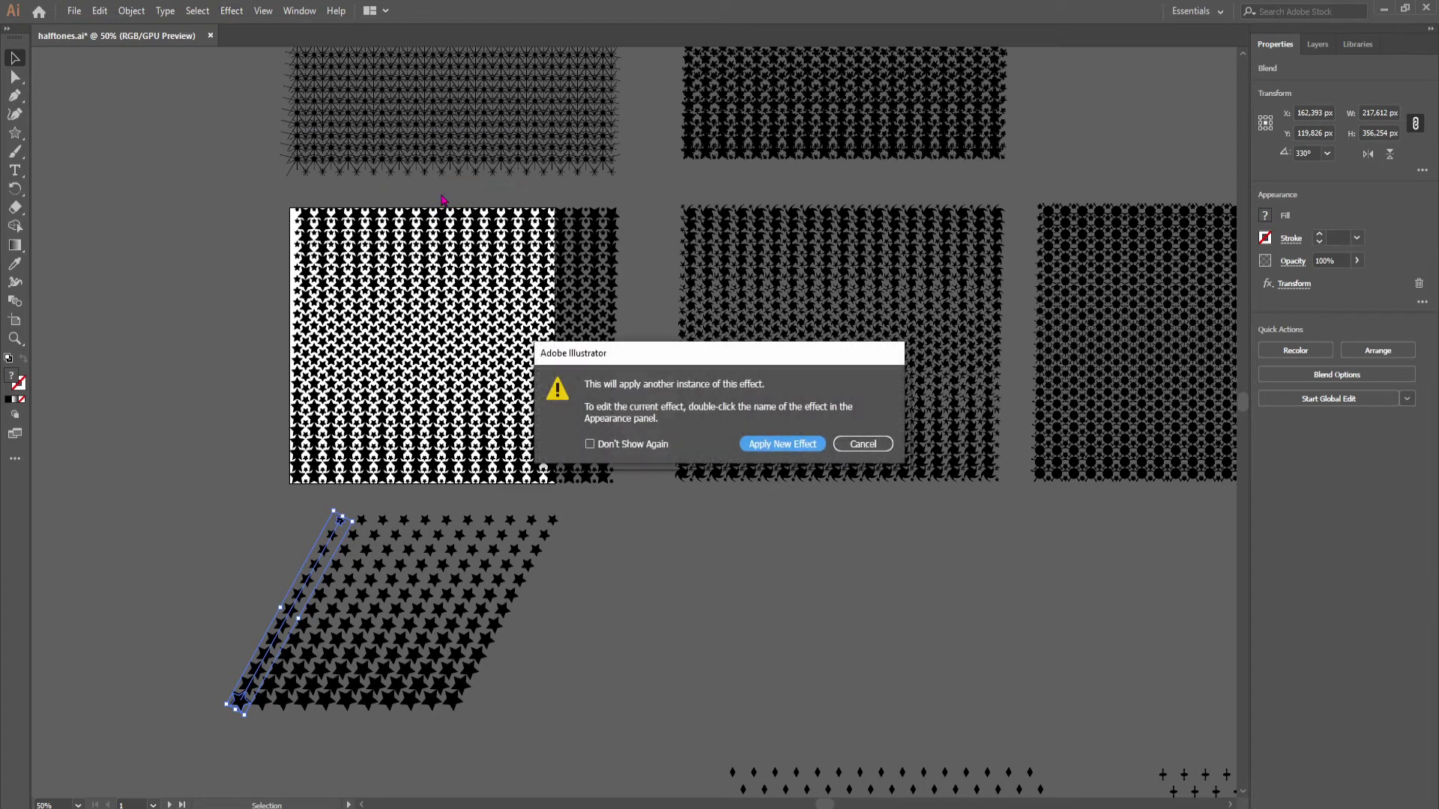
pyautogui.click(776, 446)
pyautogui.click(902, 671)
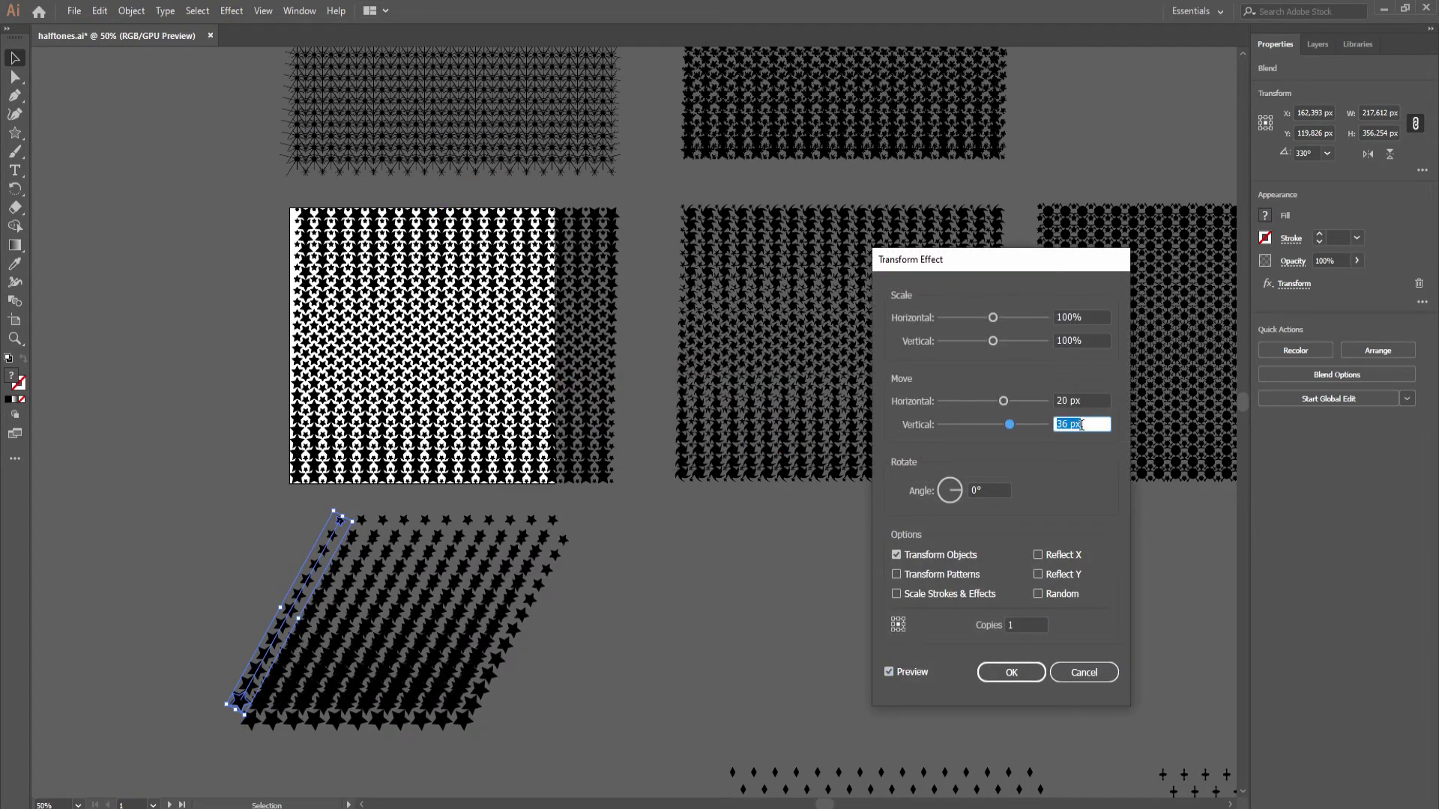
pyautogui.press('Up')
pyautogui.press('Up')
pyautogui.press('Up')
pyautogui.press('Up')
pyautogui.press('Up')
pyautogui.press('Up')
pyautogui.press('Up')
pyautogui.press('Up')
pyautogui.press('Up')
pyautogui.press('Up')
pyautogui.press('Up')
pyautogui.press('Up')
pyautogui.press('Up')
pyautogui.press('Up')
pyautogui.press('Up')
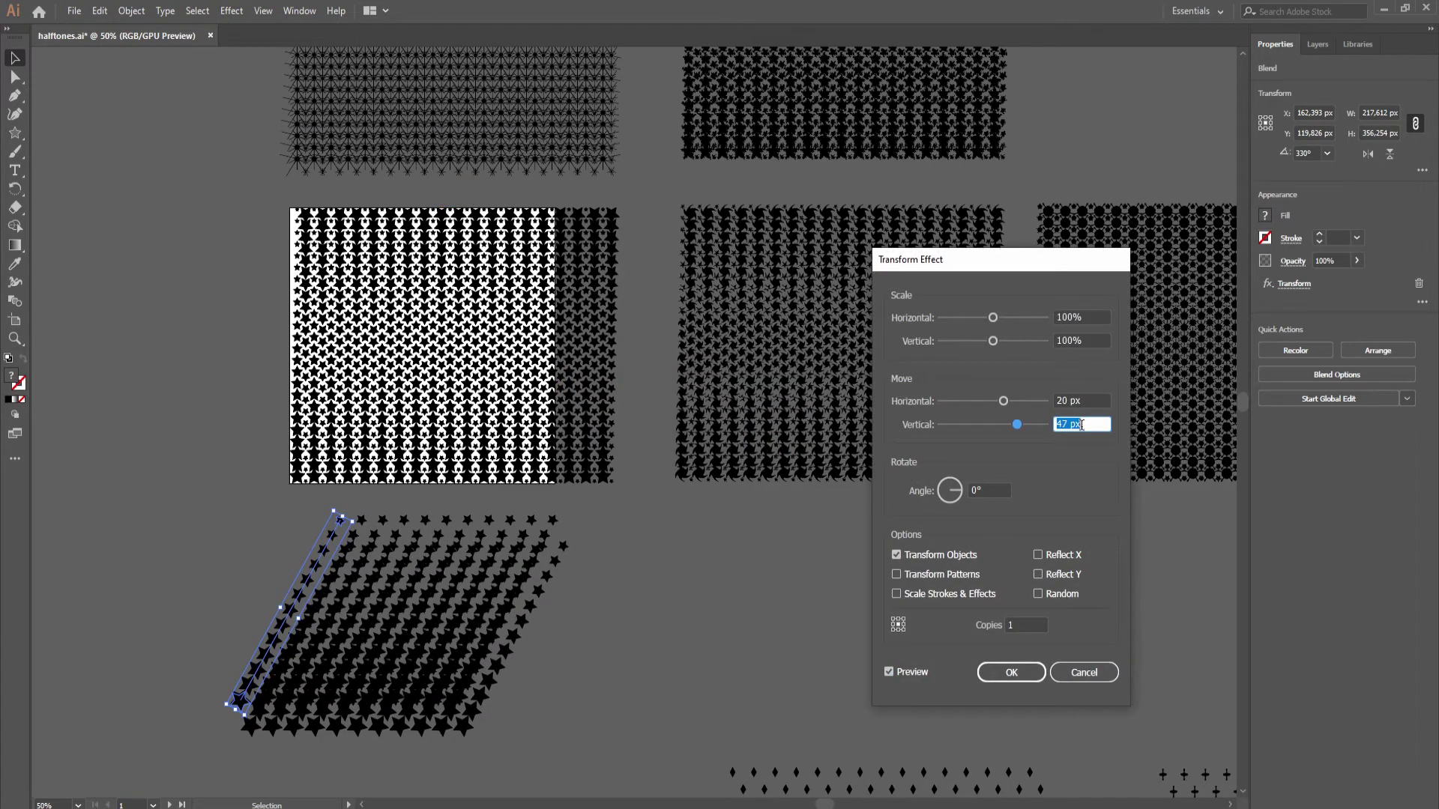
# Step: Adjust the extra copy's horizontal move to about 29 px and increase its vertical move beyond 50 px
pyautogui.click(1089, 399)
pyautogui.press('Up')
pyautogui.press('Up')
pyautogui.press('Up')
pyautogui.press('Up')
pyautogui.press('Up')
pyautogui.press('Up')
pyautogui.press('Up')
pyautogui.press('Up')
pyautogui.press('Up')
pyautogui.press('Up')
pyautogui.press('Up')
pyautogui.press('Up')
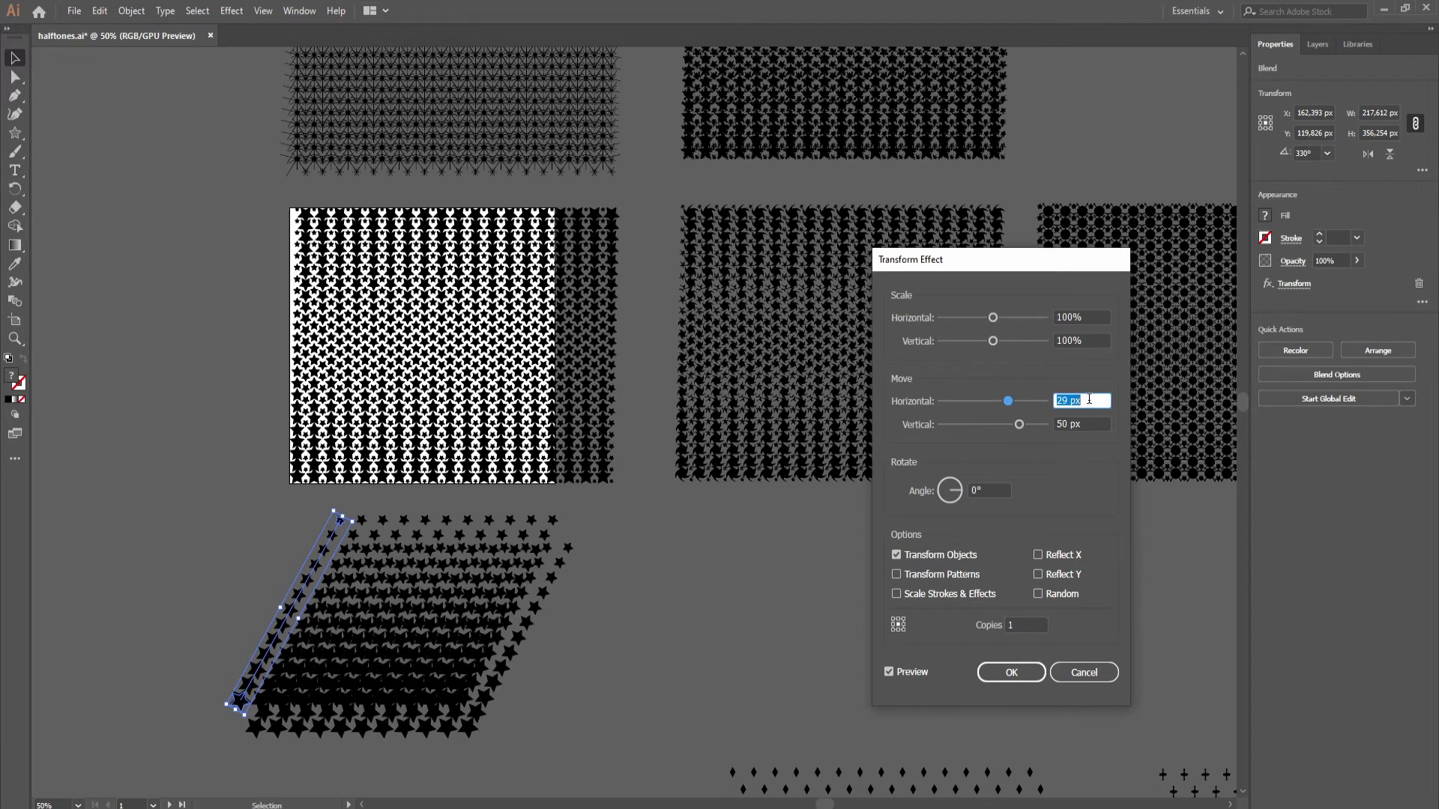
pyautogui.press('Down')
pyautogui.press('Down')
pyautogui.click(1087, 423)
pyautogui.press('Up')
pyautogui.press('Up')
pyautogui.press('Up')
pyautogui.press('Up')
pyautogui.press('Up')
pyautogui.press('Up')
pyautogui.press('Up')
pyautogui.press('Up')
pyautogui.press('Up')
pyautogui.press('Up')
pyautogui.press('Up')
pyautogui.press('Up')
pyautogui.press('Up')
pyautogui.press('Up')
pyautogui.press('Up')
pyautogui.press('Up')
pyautogui.press('Up')
pyautogui.press('Up')
pyautogui.press('Up')
pyautogui.press('Up')
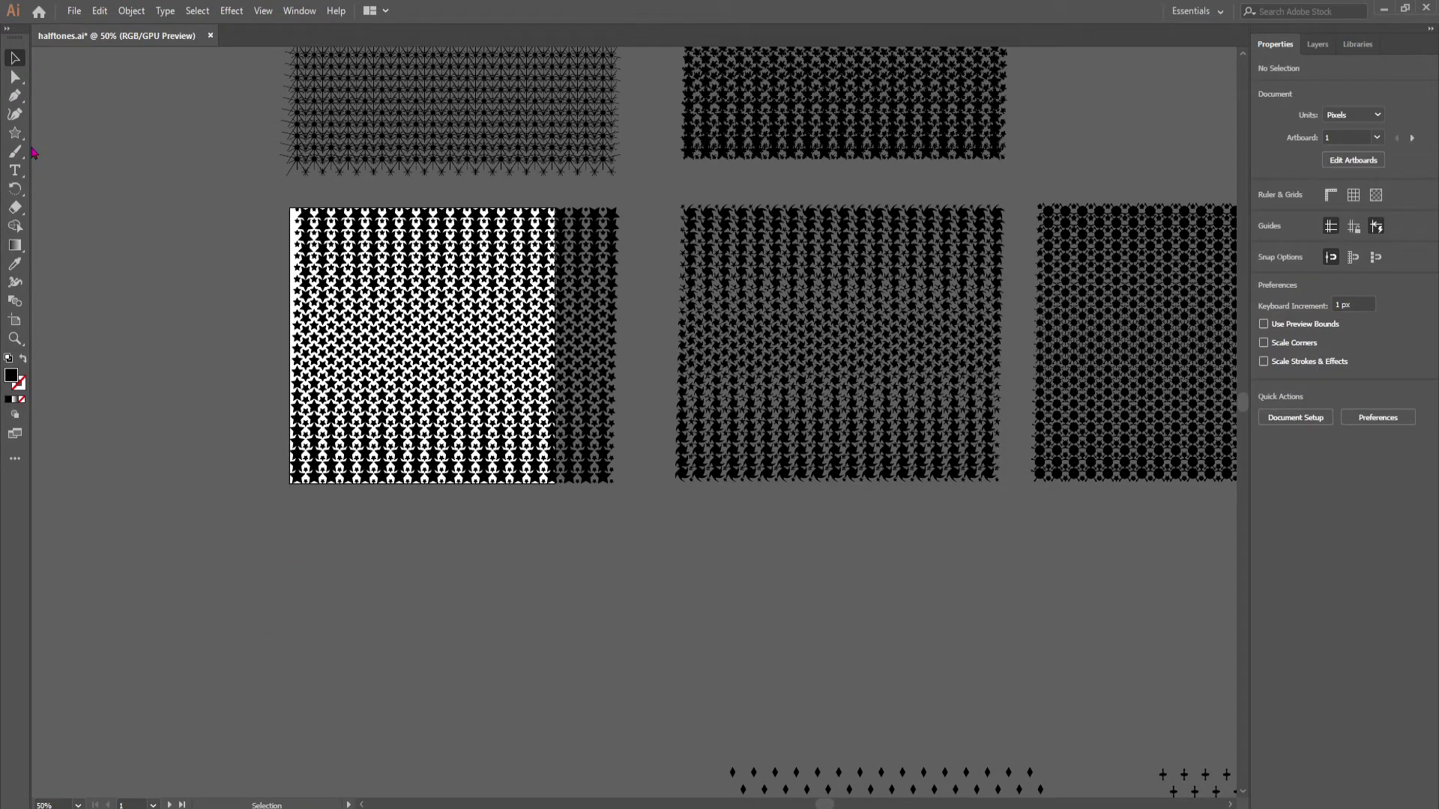
# Step: Build a black diamond about 171 × 296 px below the artboard from two mirrored triangles and unite them into one shape
pyautogui.click(15, 134)
pyautogui.moveTo(300, 639); pyautogui.dragTo(356, 603)
pyautogui.press('v')
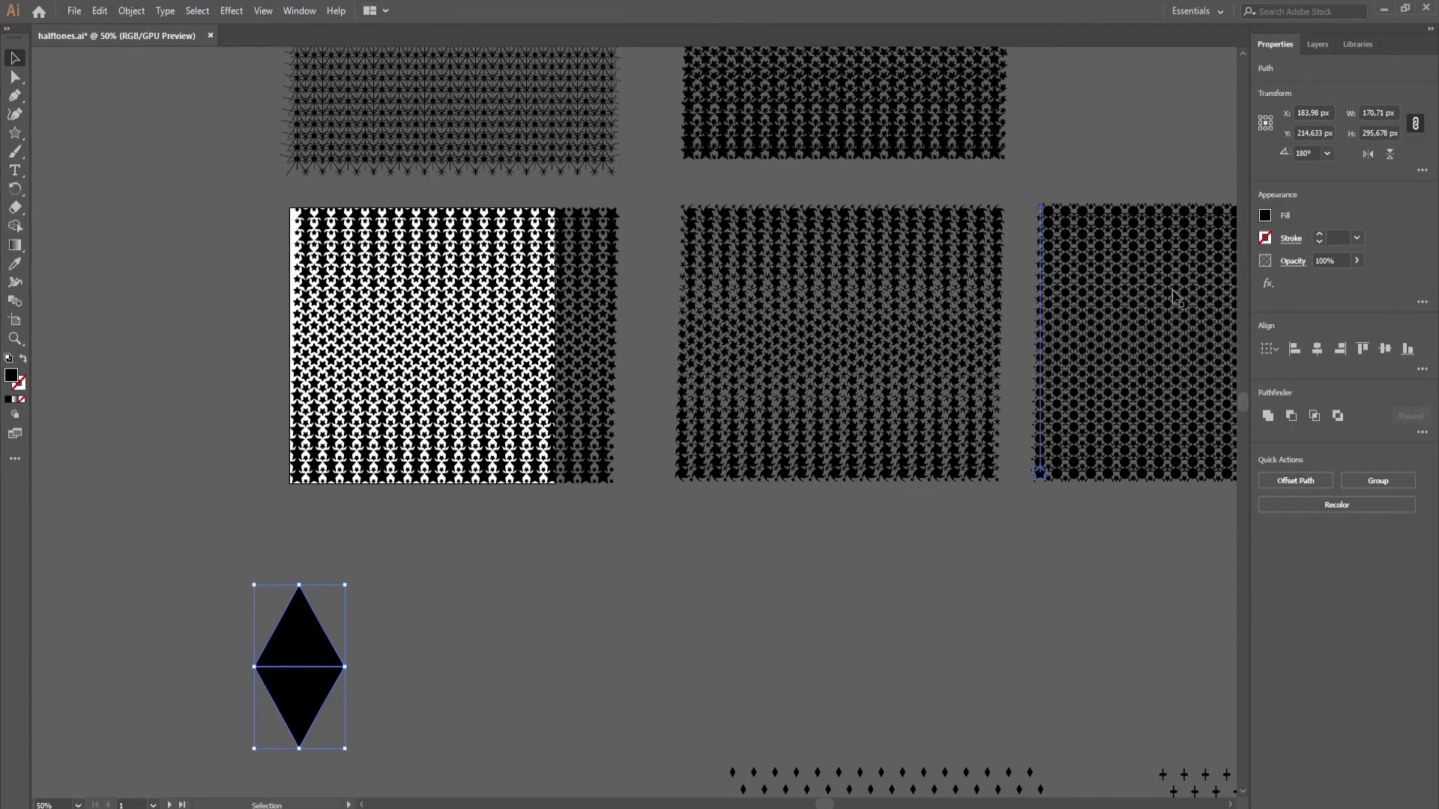
pyautogui.click(1267, 416)
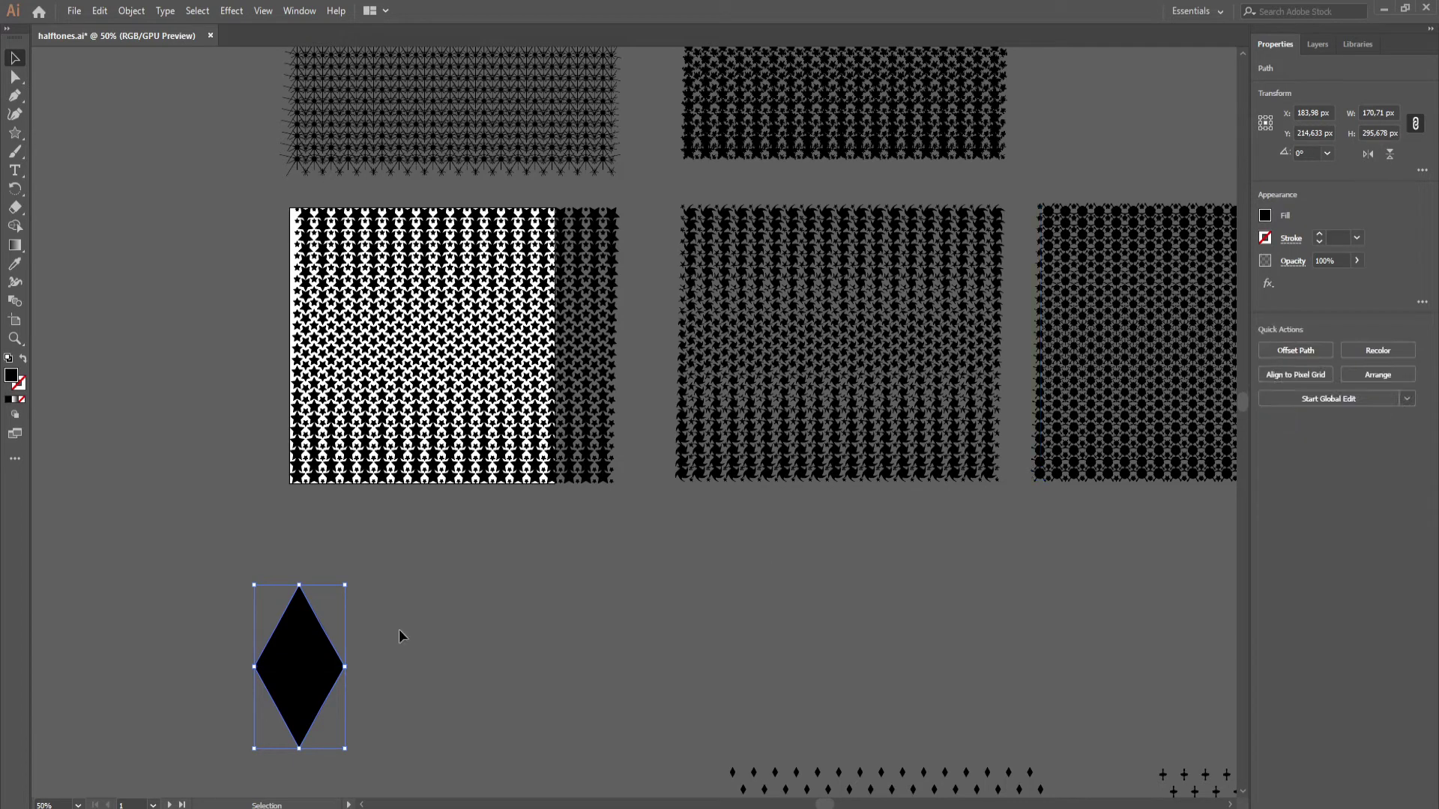
# Step: Scale the black diamond down to about 16 × 28 px and duplicate it straight up, well above the original
pyautogui.moveTo(347, 588); pyautogui.dragTo(271, 718)
pyautogui.moveTo(263, 731); pyautogui.dragTo(264, 531)
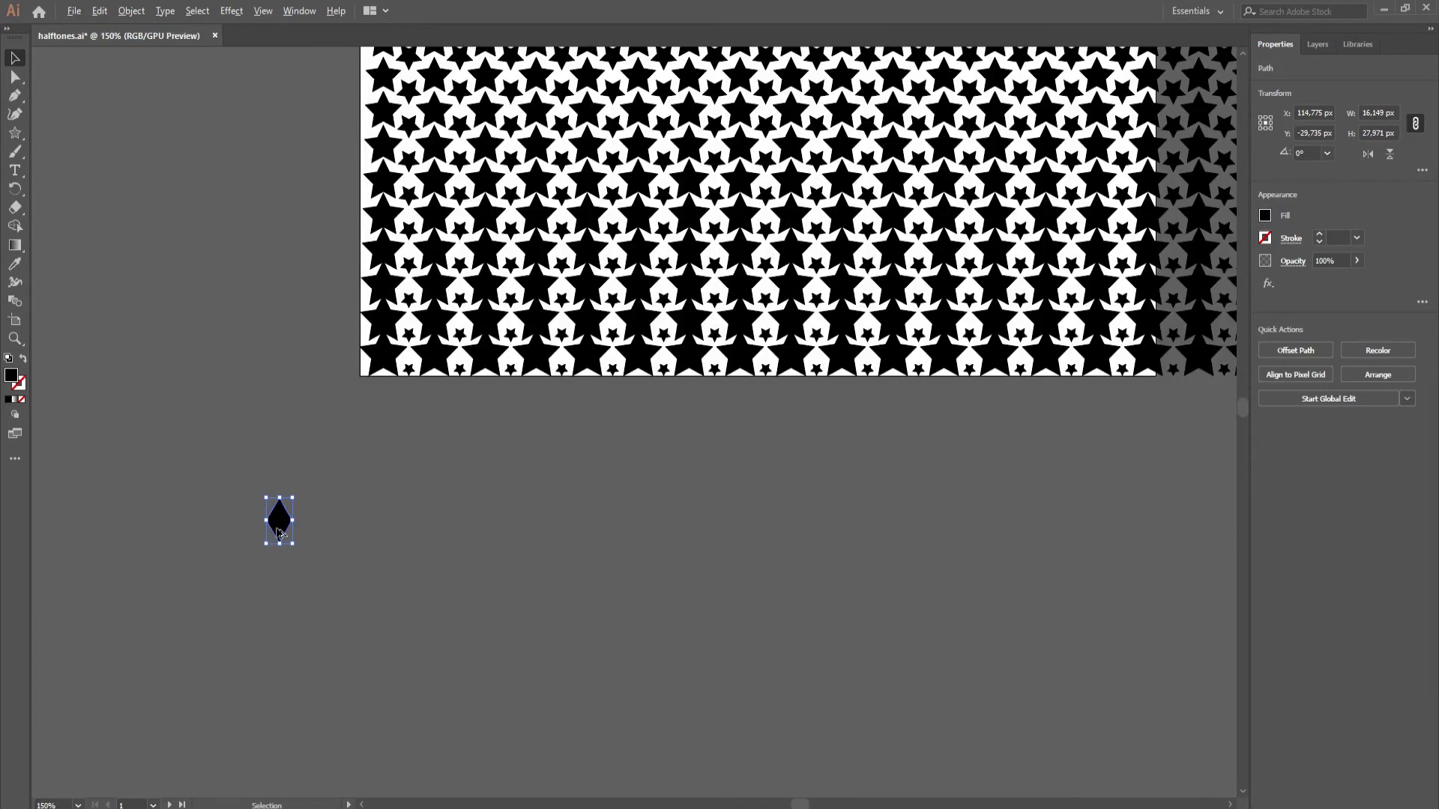
pyautogui.scroll(3, 287, 526)
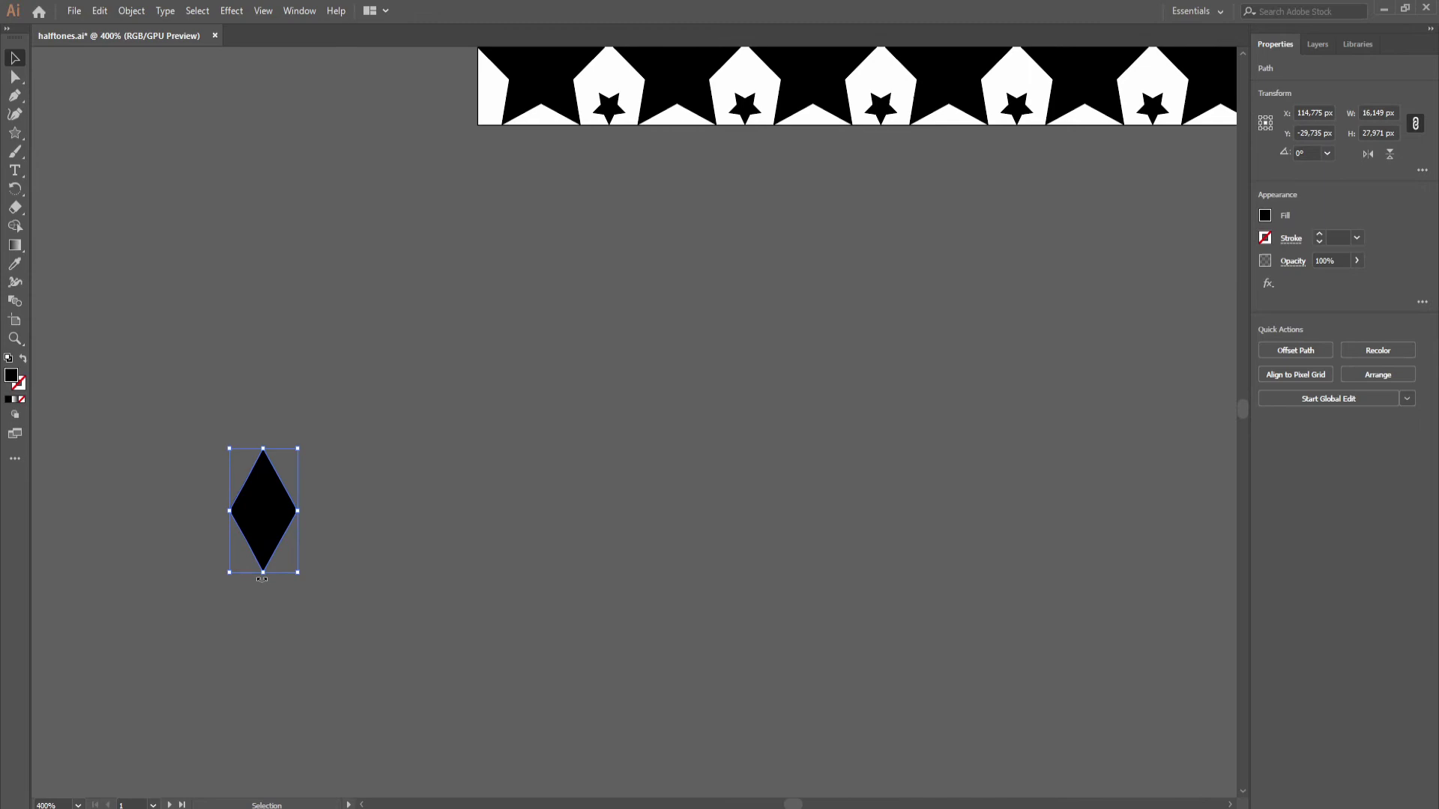
# Step: Shrink the upper diamond copy and align it with the lower diamond on their horizontal centers
pyautogui.moveTo(265, 574); pyautogui.dragTo(271, 510)
pyautogui.keyDown('shift'); pyautogui.click(290, 658); pyautogui.keyUp('shift')
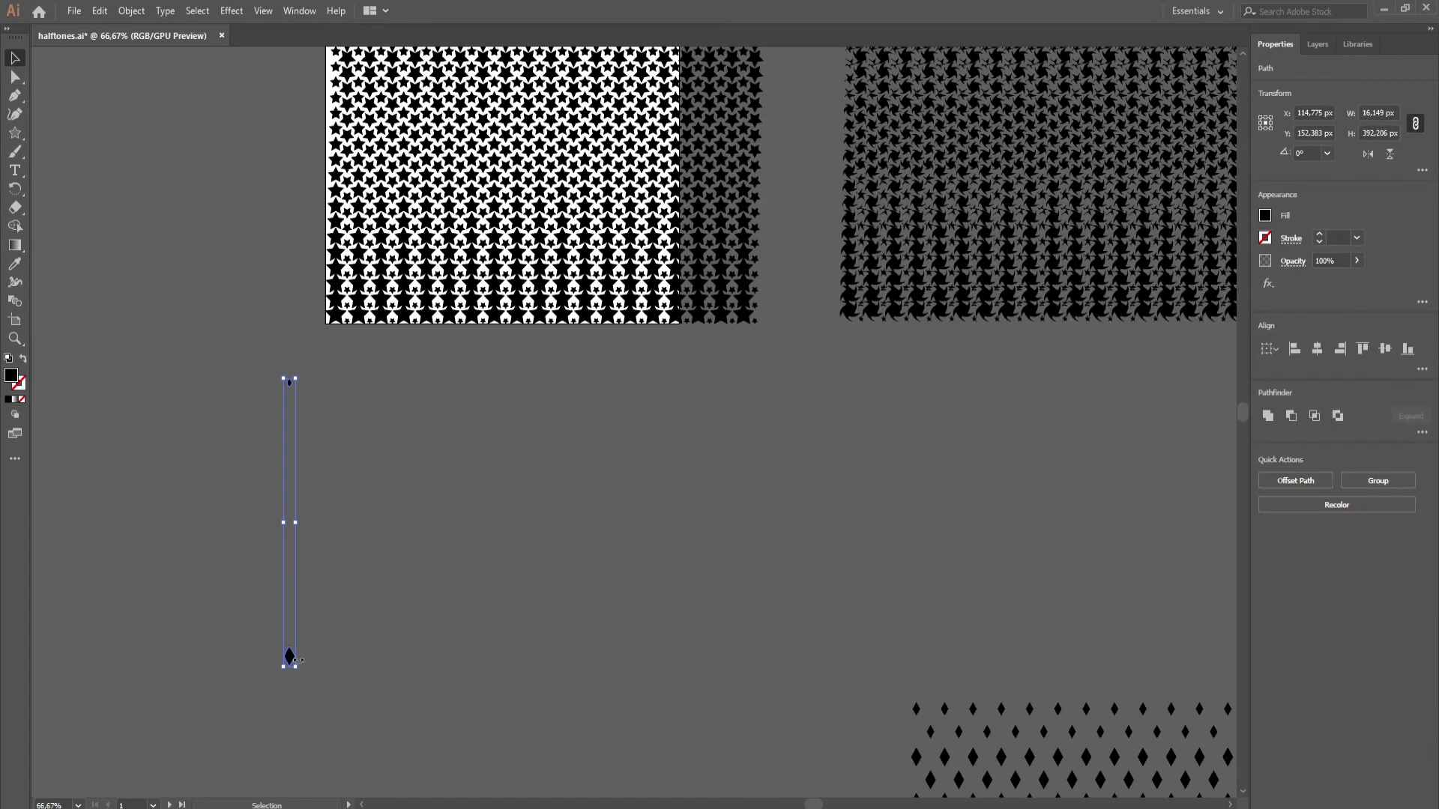
pyautogui.moveTo(294, 660); pyautogui.dragTo(293, 658)
pyautogui.click(1317, 349)
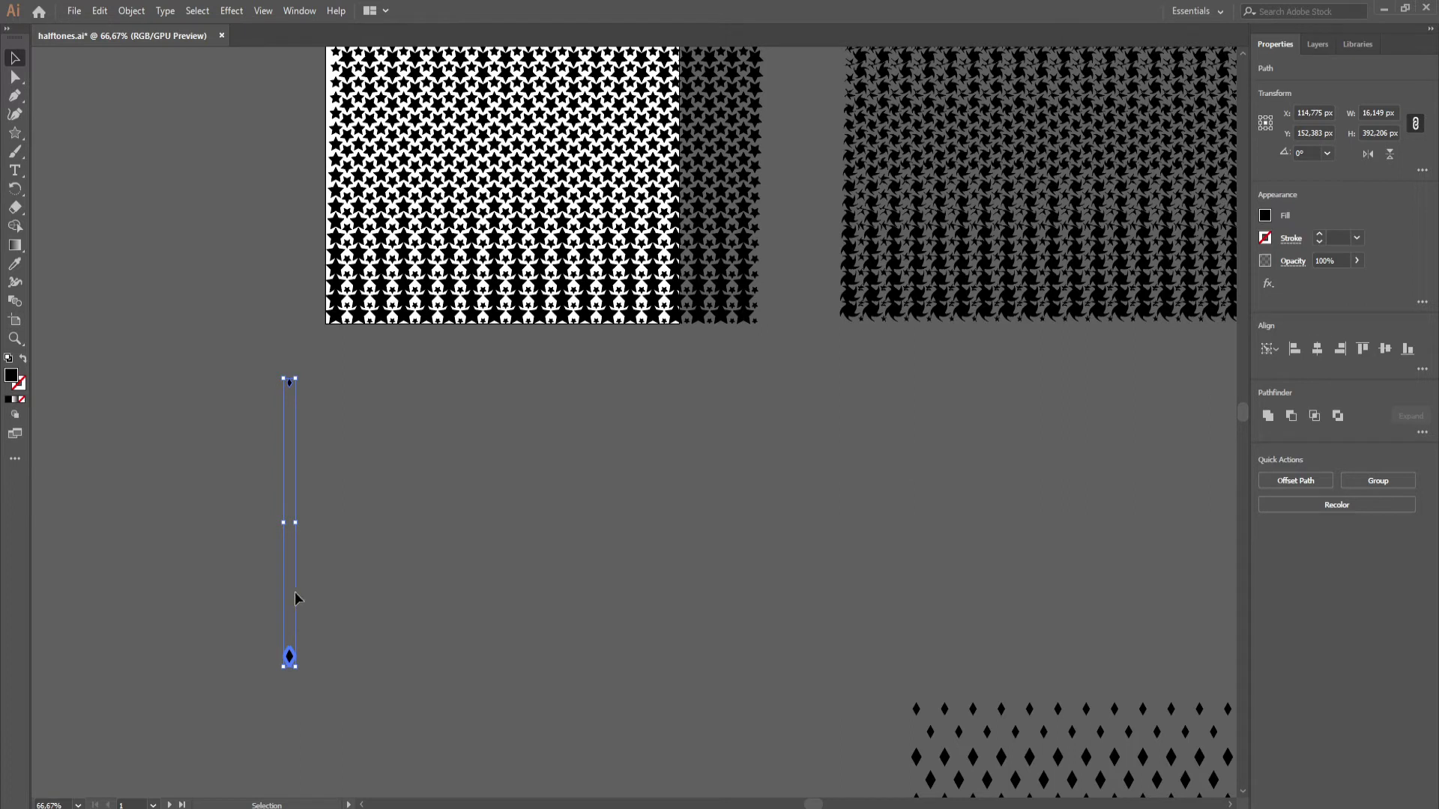
# Step: Select both diamonds and blend them into one vertical column
pyautogui.click(352, 650)
pyautogui.moveTo(248, 382); pyautogui.dragTo(250, 367)
pyautogui.press('w')
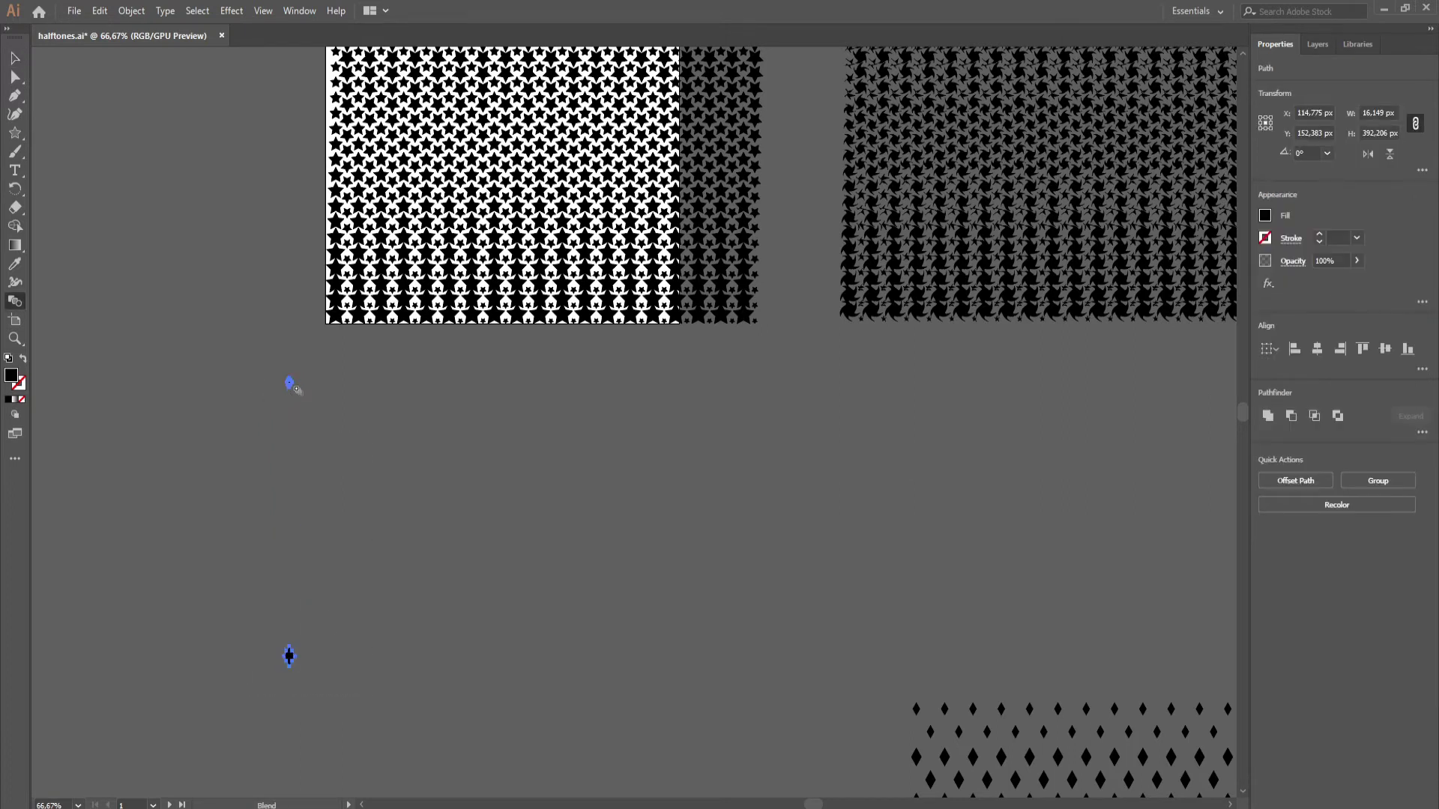
pyautogui.click(291, 657)
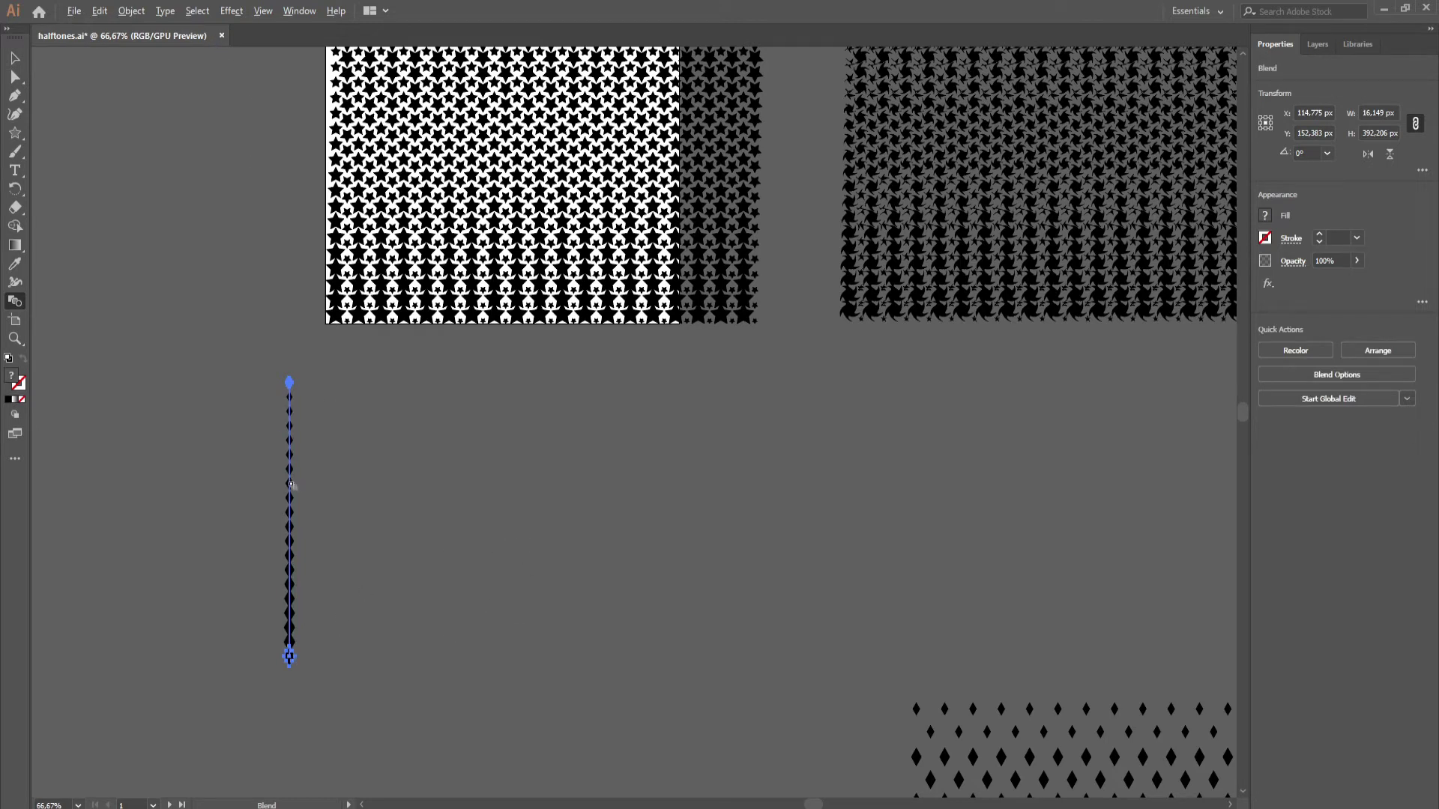
# Step: Set the diamond blend's spacing to 13 specified steps
pyautogui.press('Return')
pyautogui.click(630, 450)
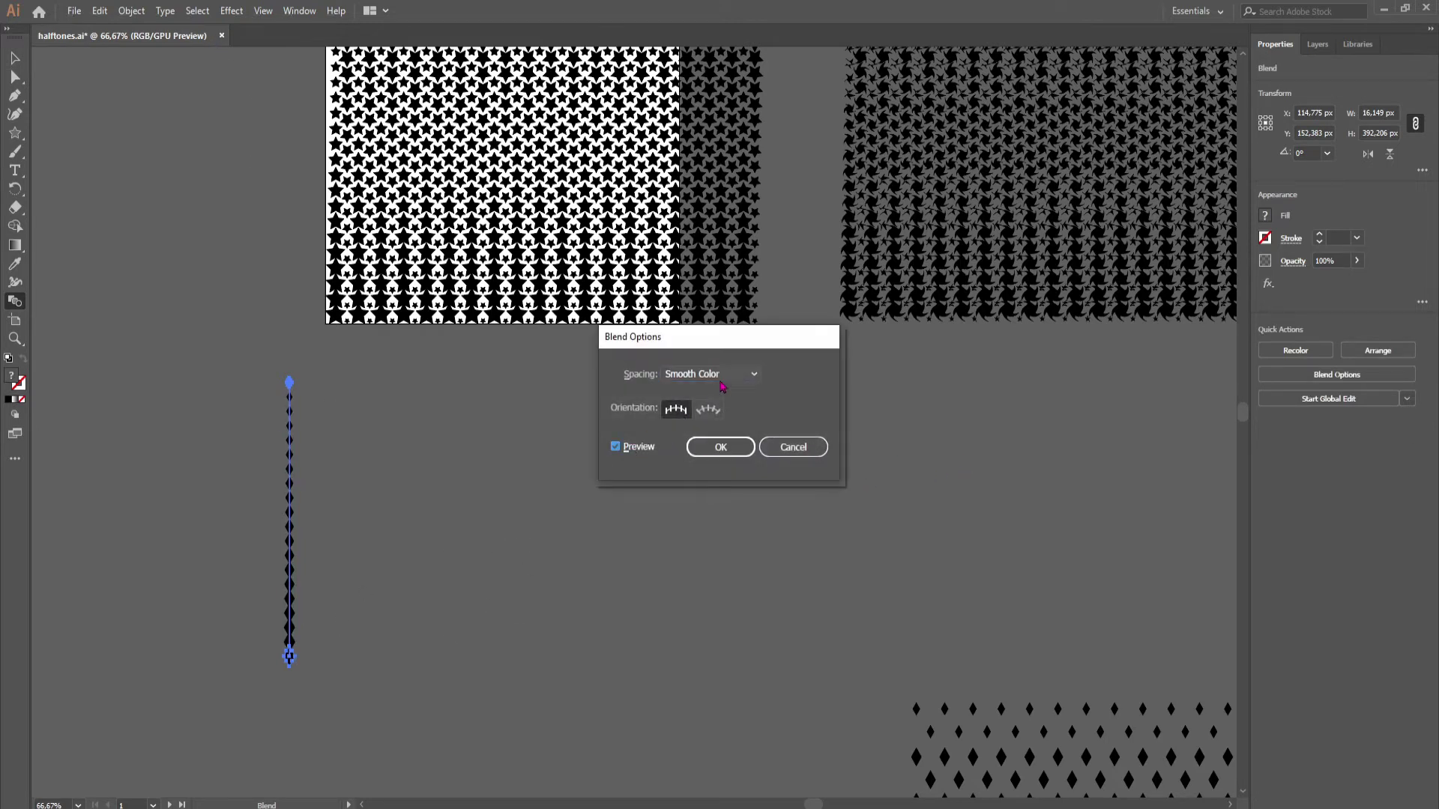
pyautogui.click(723, 379)
pyautogui.click(735, 410)
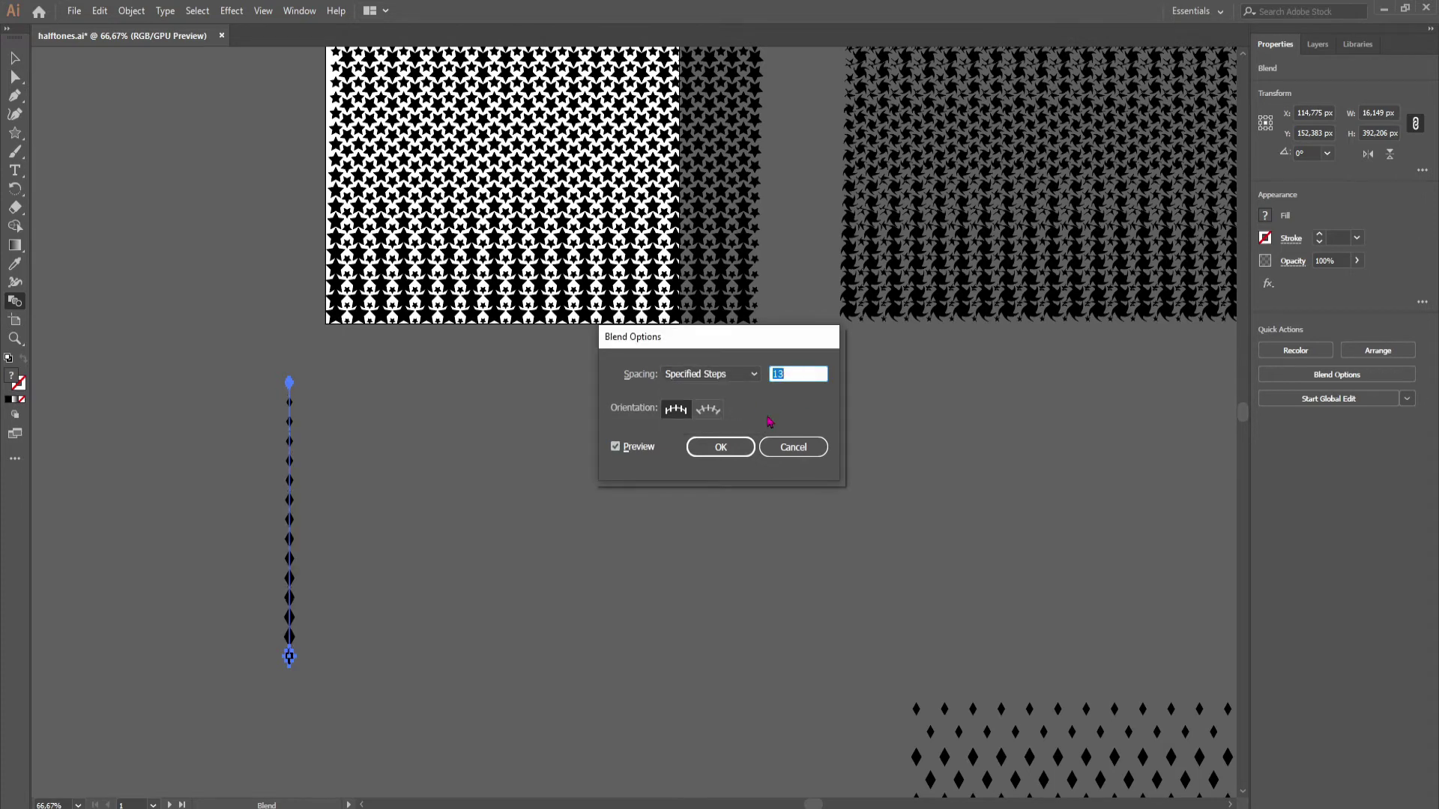
pyautogui.click(721, 447)
pyautogui.press('v')
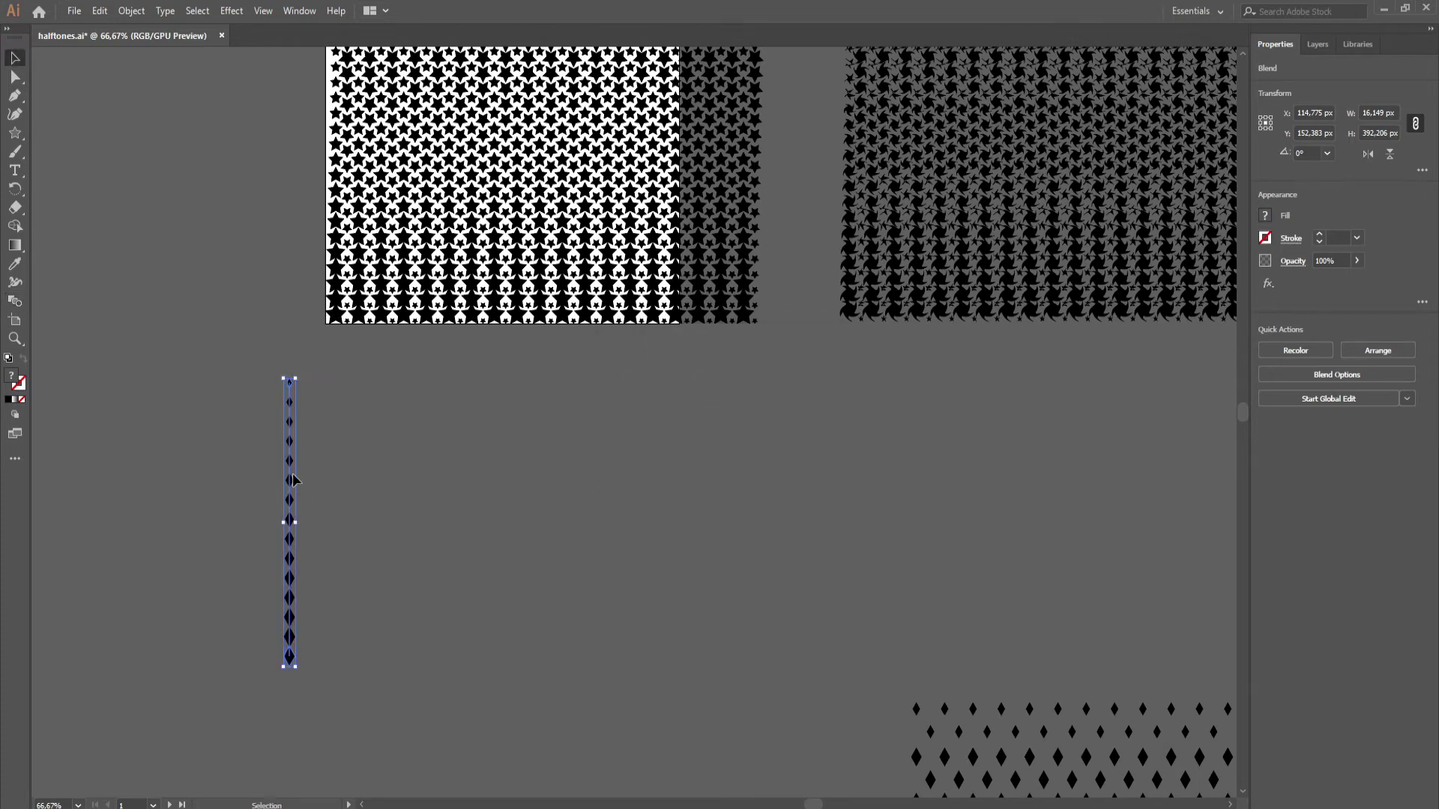
# Step: Apply a Transform effect to the diamond column with 20 copies, each moved 17 px horizontally
pyautogui.click(232, 11)
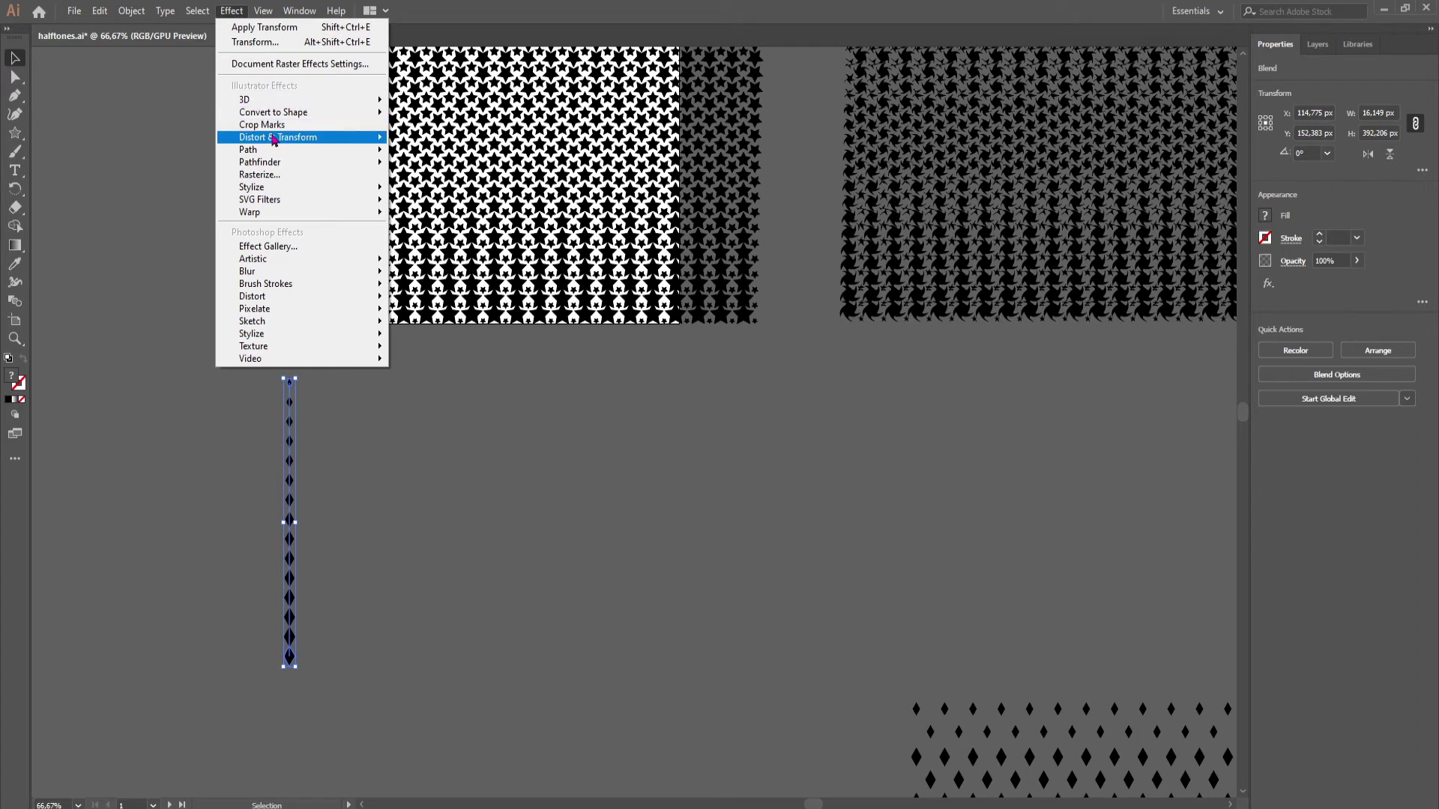
pyautogui.moveTo(387, 139)
pyautogui.click(433, 191)
pyautogui.doubleClick(1030, 620)
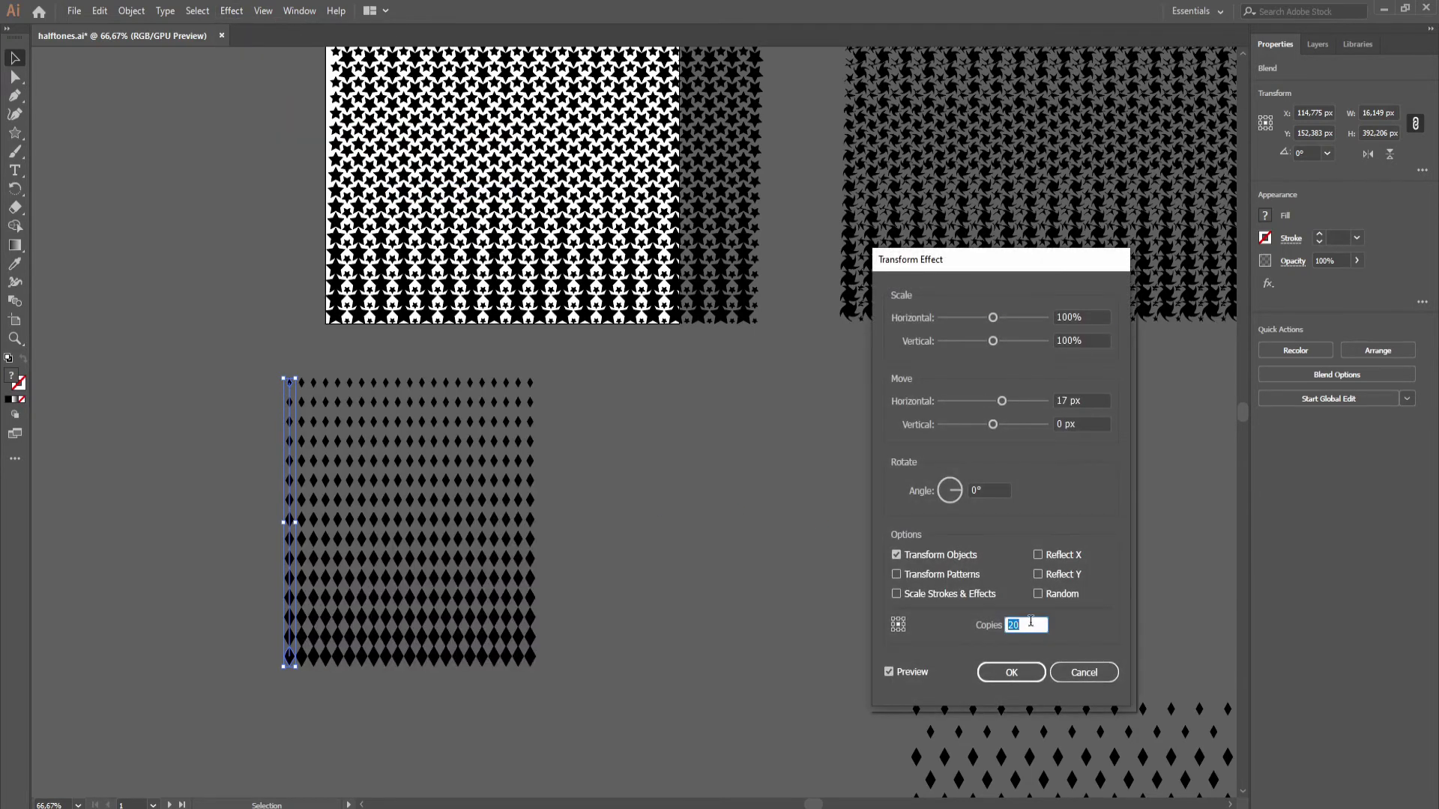
pyautogui.click(1008, 678)
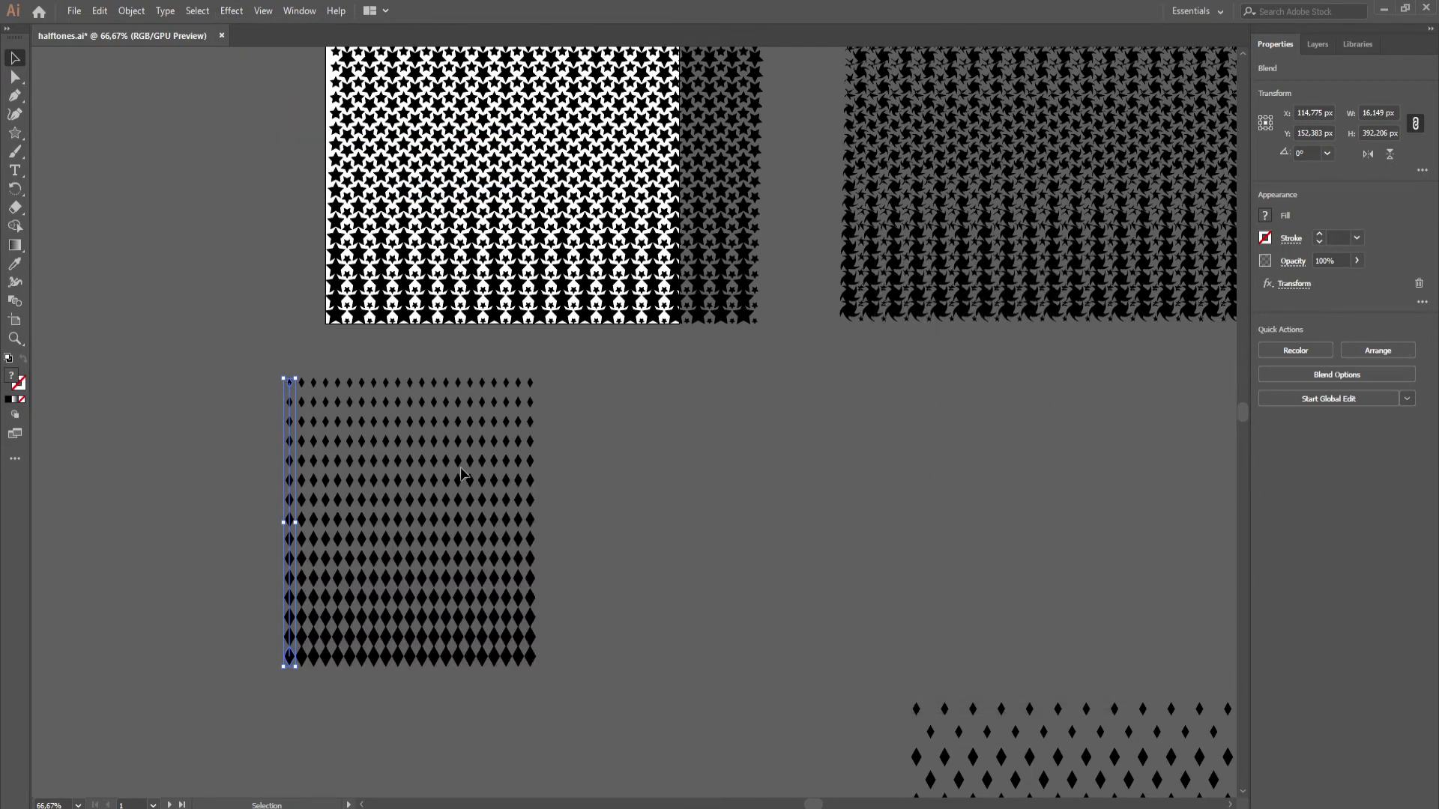
# Step: Add a second Transform effect to the diamond pattern with preview on, 1 copy and a 9 px horizontal move
pyautogui.click(232, 10)
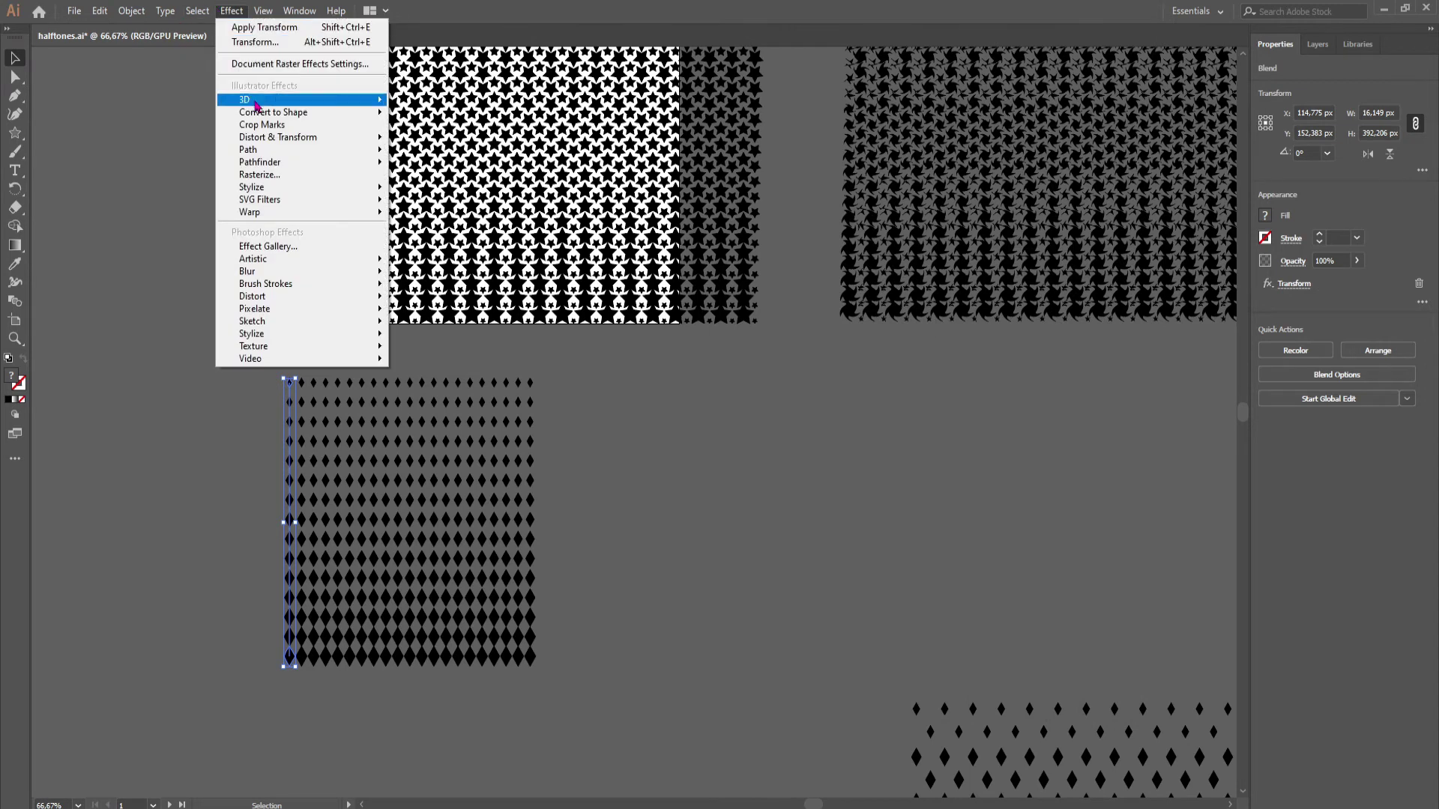
pyautogui.moveTo(337, 138)
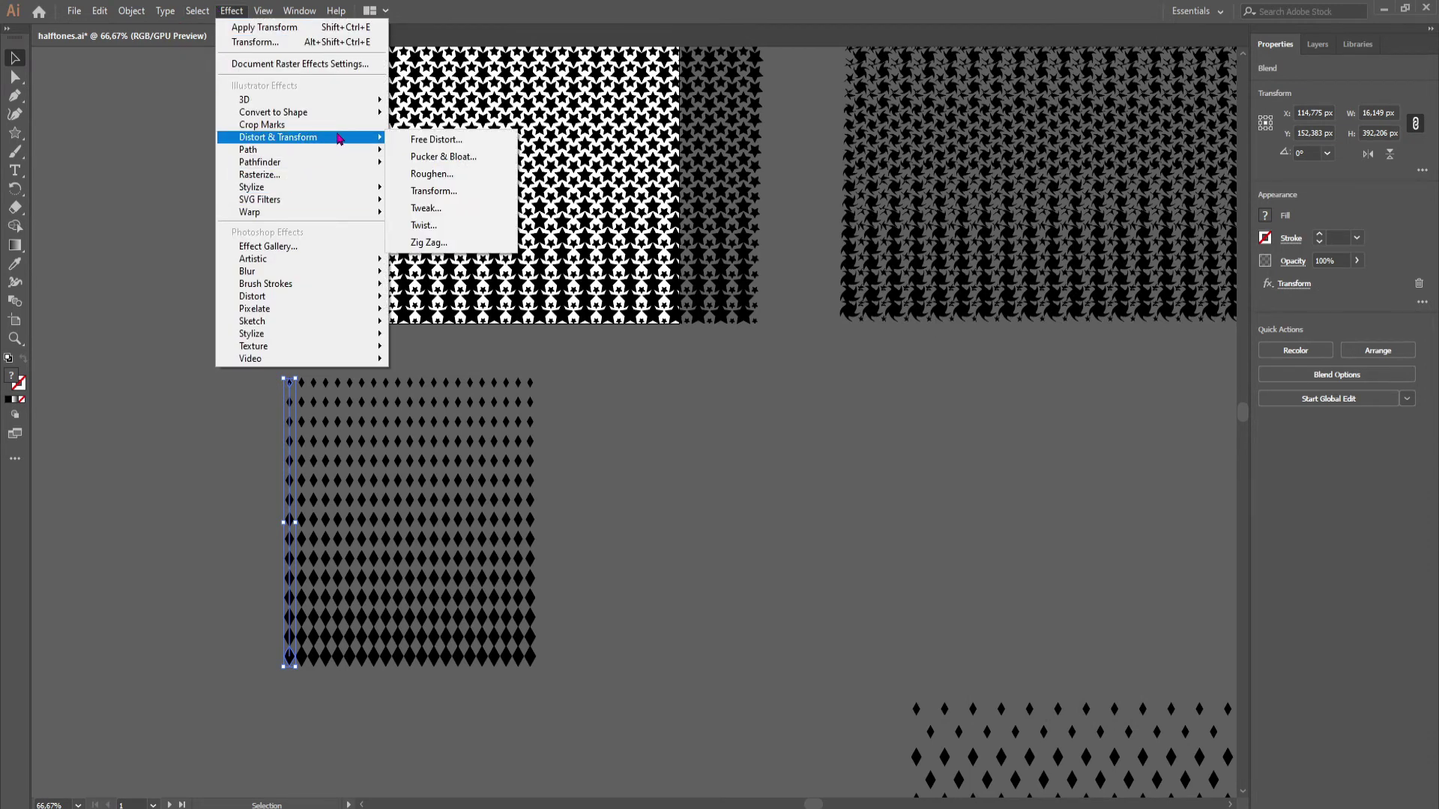
pyautogui.click(433, 191)
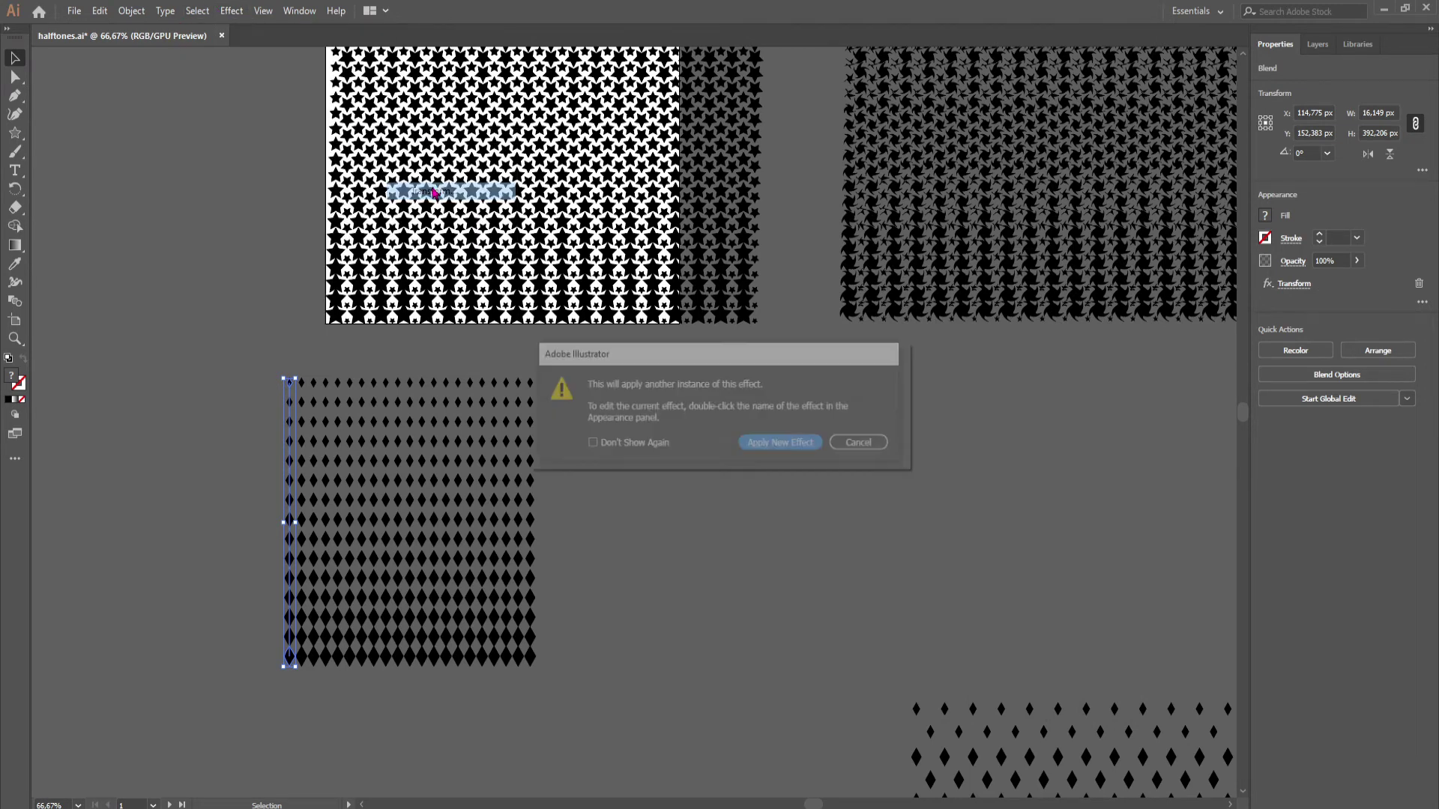
pyautogui.click(776, 443)
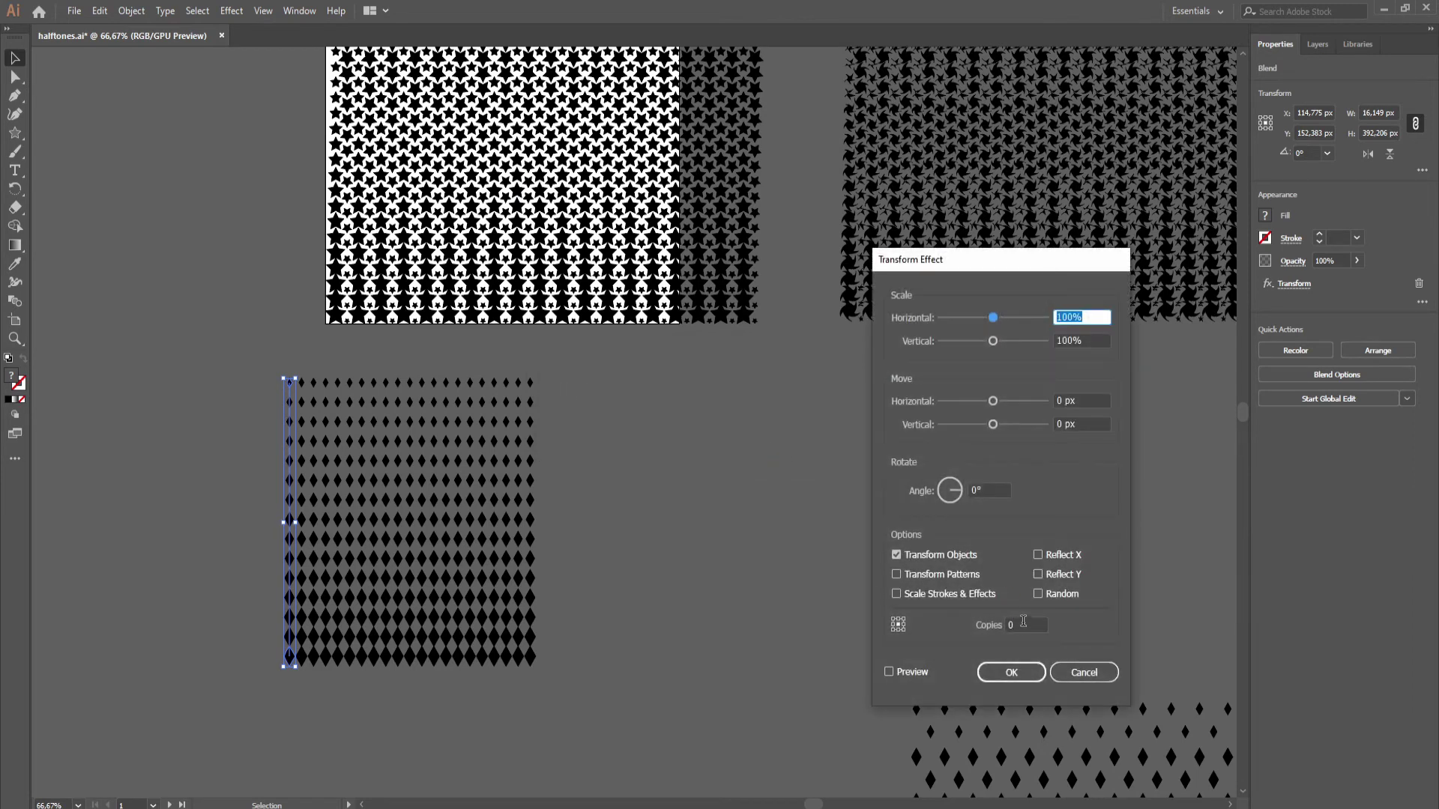
pyautogui.click(1023, 621)
pyautogui.scroll(1, 1022, 620)
pyautogui.click(901, 674)
pyautogui.click(1082, 398)
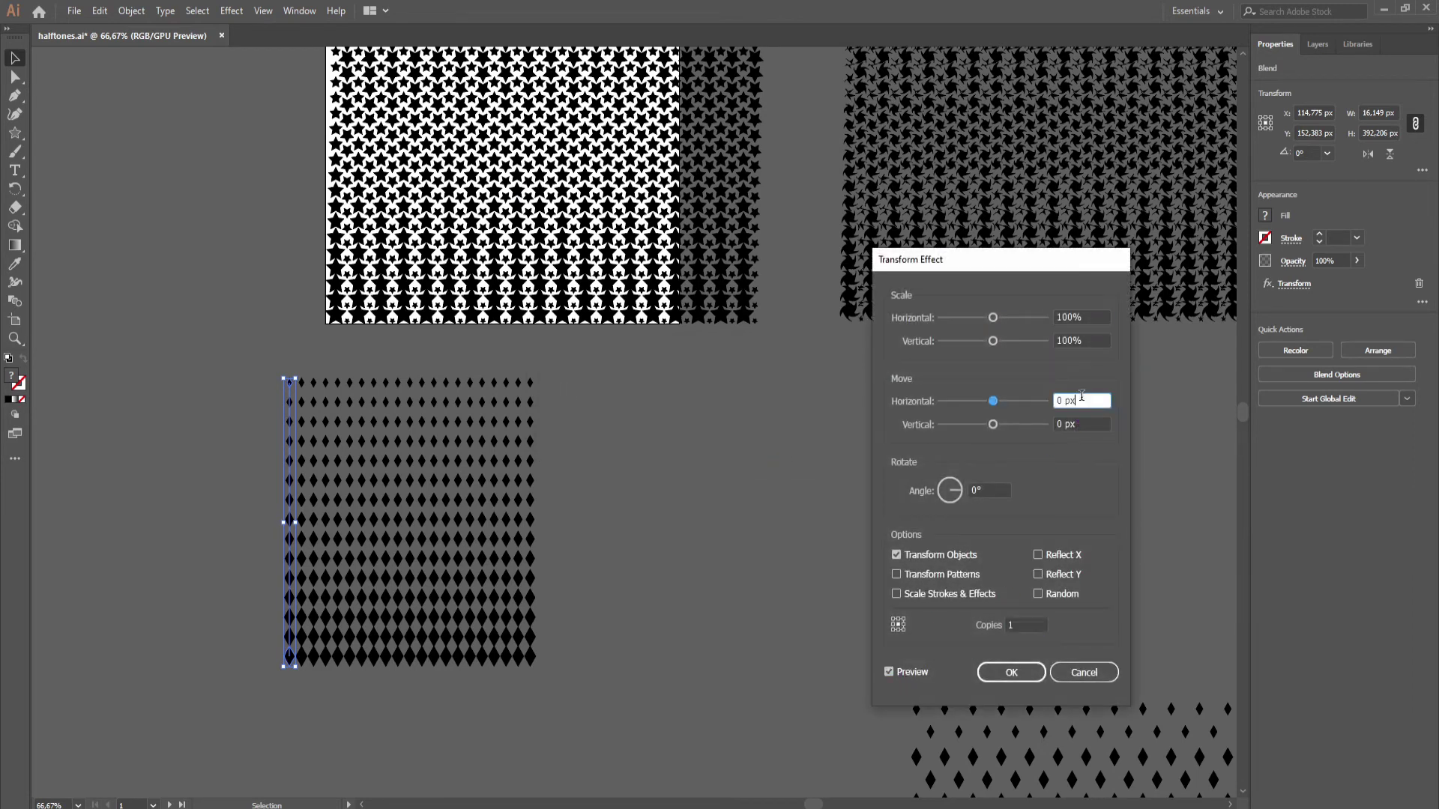
pyautogui.press('Up')
pyautogui.press('Up')
pyautogui.press('Up')
pyautogui.press('Up')
pyautogui.press('Up')
pyautogui.press('Up')
pyautogui.press('Up')
pyautogui.press('Up')
pyautogui.press('Up')
pyautogui.press('Up')
pyautogui.press('Down')
# Step: Set the extra copy's vertical move to 13 px and apply the effect
pyautogui.click(1078, 424)
pyautogui.press('Up')
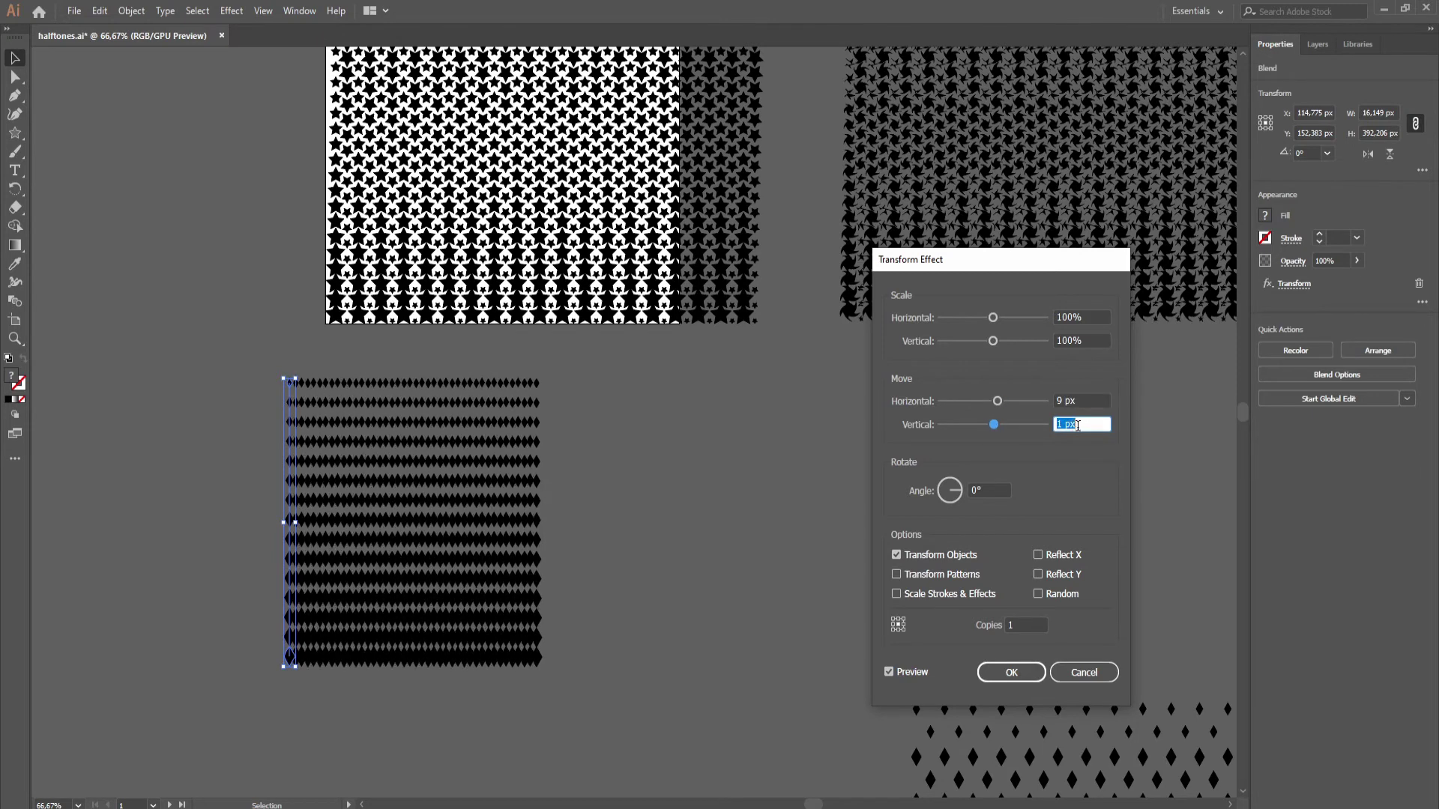
pyautogui.press('Up')
pyautogui.press('Up')
pyautogui.press('Up')
pyautogui.press('Up')
pyautogui.press('Up')
pyautogui.press('Up')
pyautogui.press('Up')
pyautogui.press('Up')
pyautogui.press('Up')
pyautogui.press('Up')
pyautogui.press('Up')
pyautogui.press('Up')
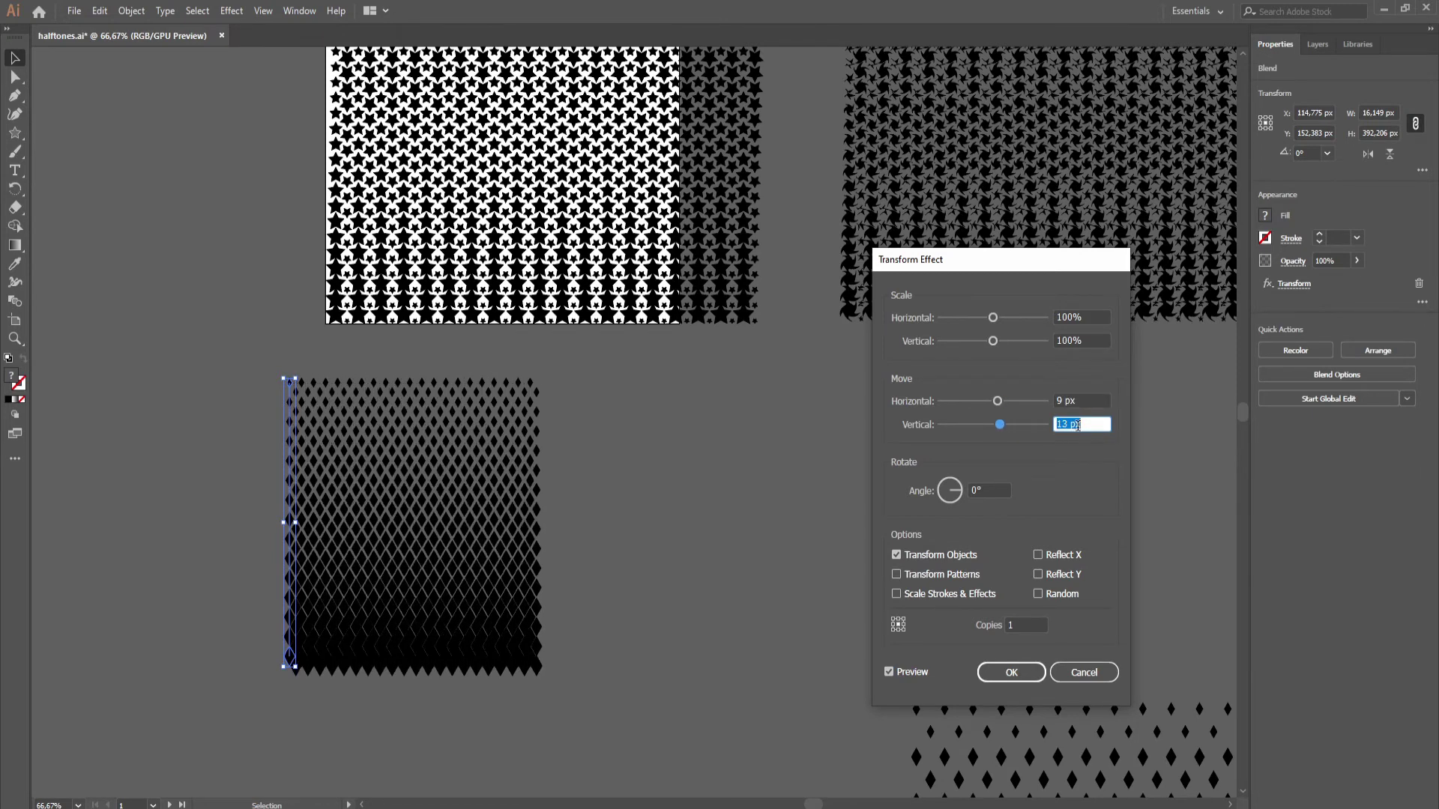
pyautogui.hotkey('shift', 'Tab')
pyautogui.click(1011, 672)
# Step: Inspect the interlocking diamonds and expand the appearance of the diamond pattern
pyautogui.keyDown('alt'); pyautogui.scroll(1, 330, 723); pyautogui.keyUp('alt')
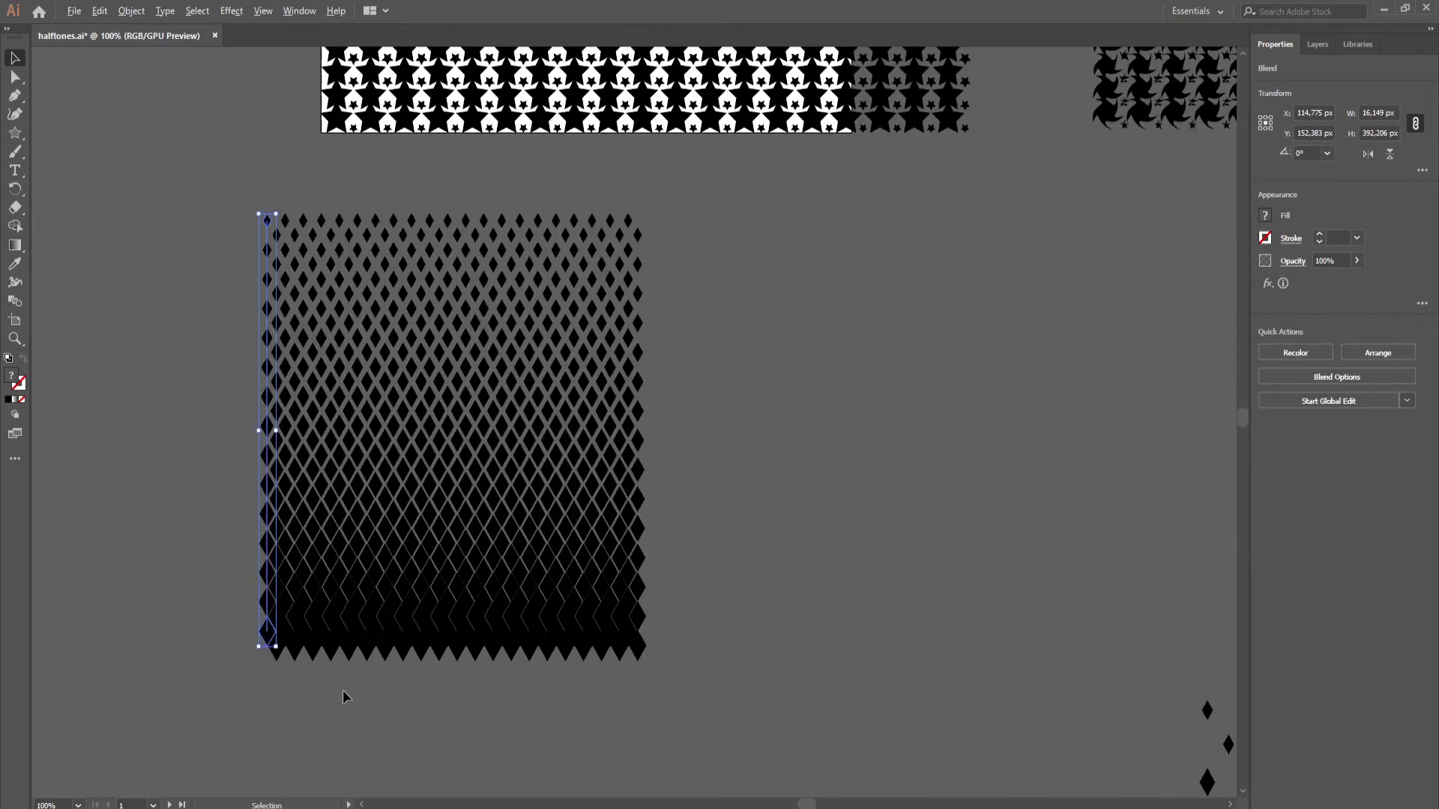
pyautogui.keyDown('alt'); pyautogui.scroll(3, 343, 690); pyautogui.keyUp('alt')
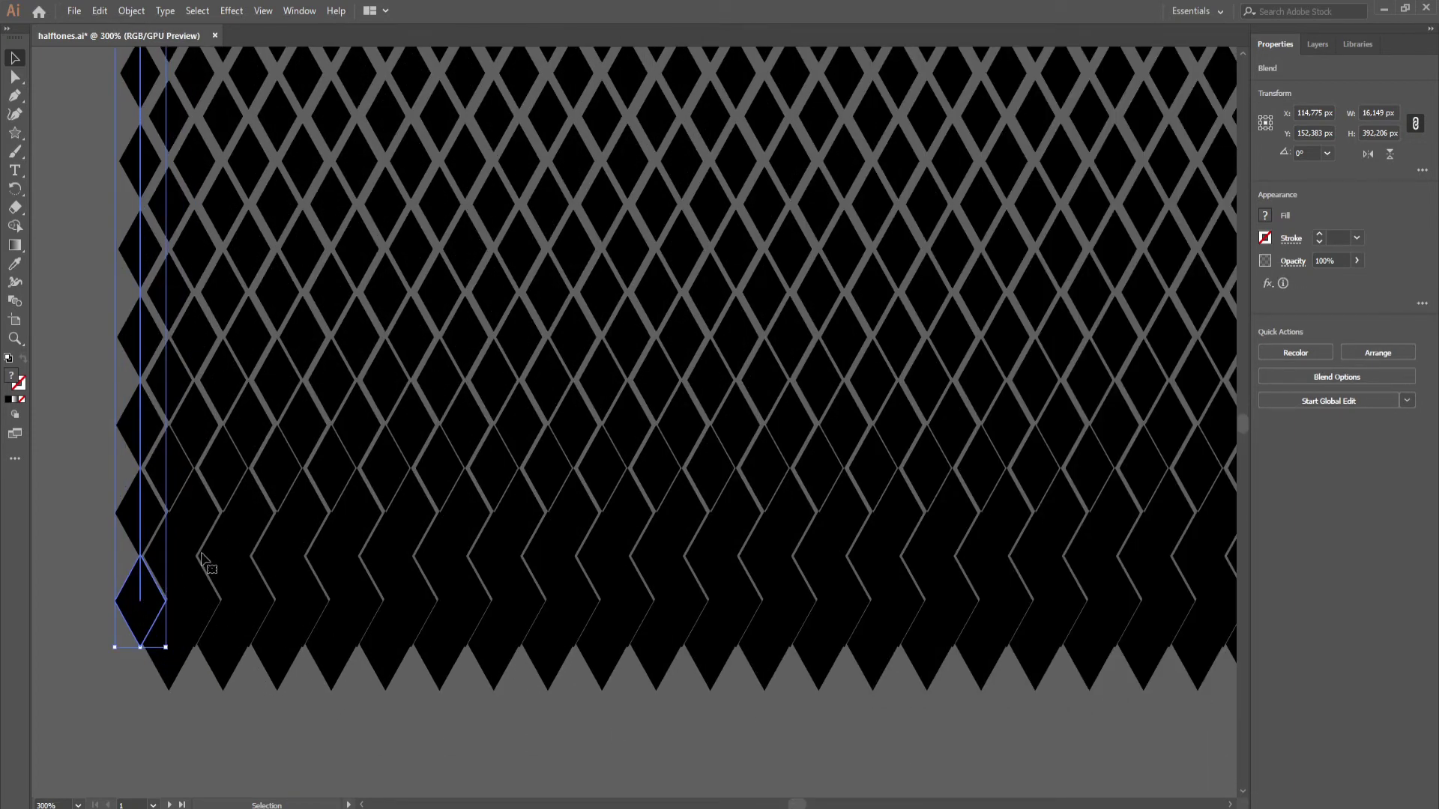
pyautogui.keyDown('alt'); pyautogui.scroll(-4, 584, 395); pyautogui.keyUp('alt')
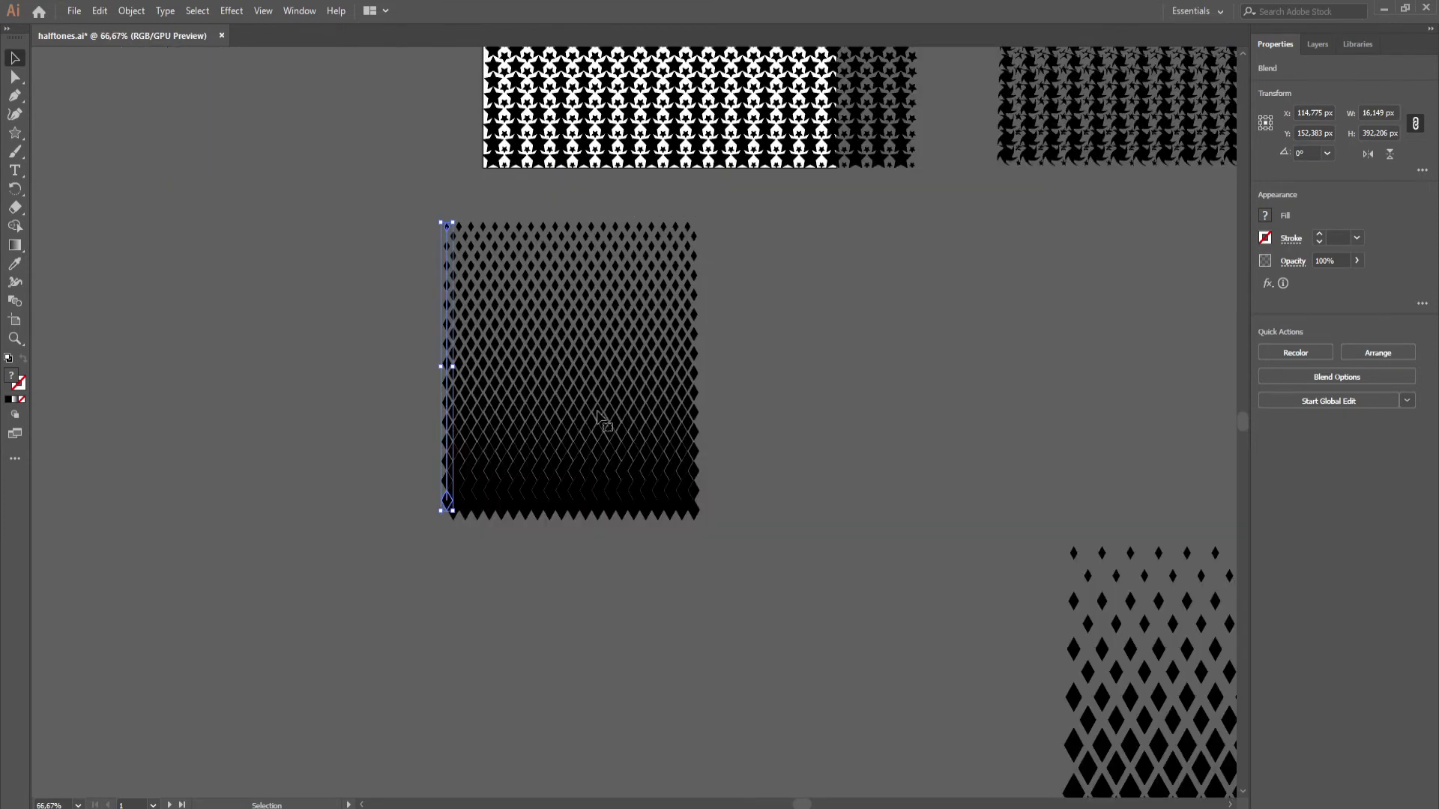
pyautogui.keyDown('alt'); pyautogui.scroll(-2, 514, 610); pyautogui.keyUp('alt')
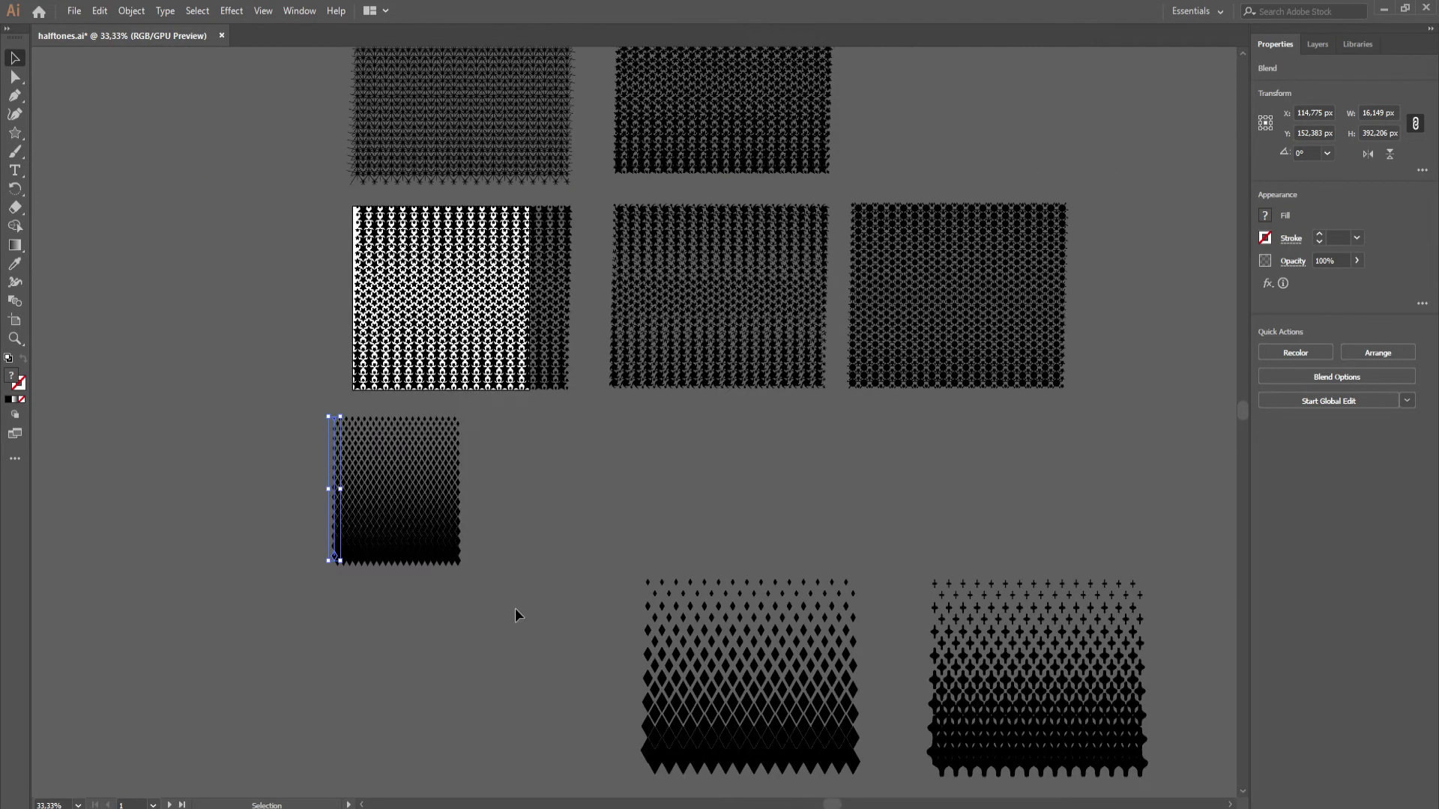
pyautogui.click(529, 501)
pyautogui.click(334, 487)
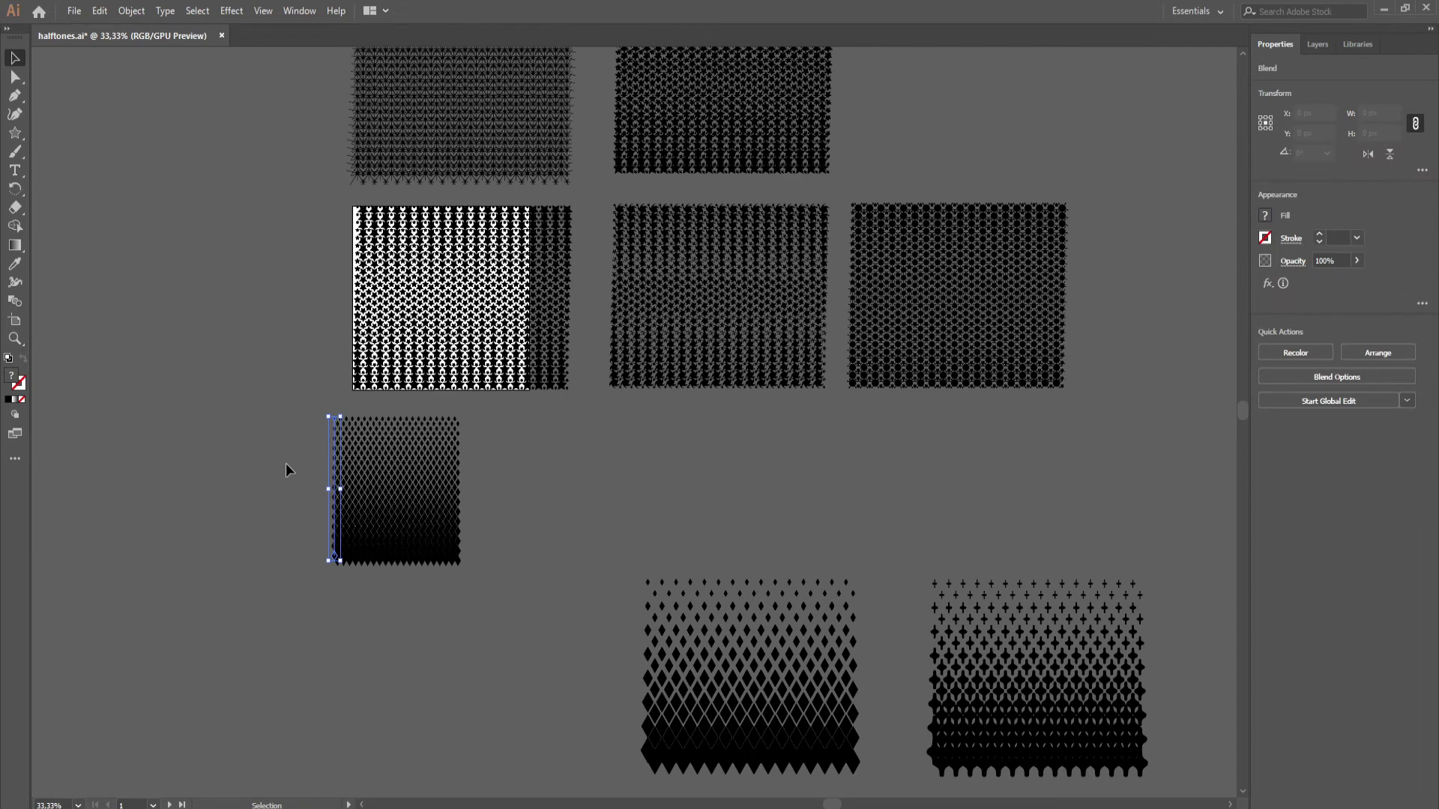
pyautogui.click(131, 11)
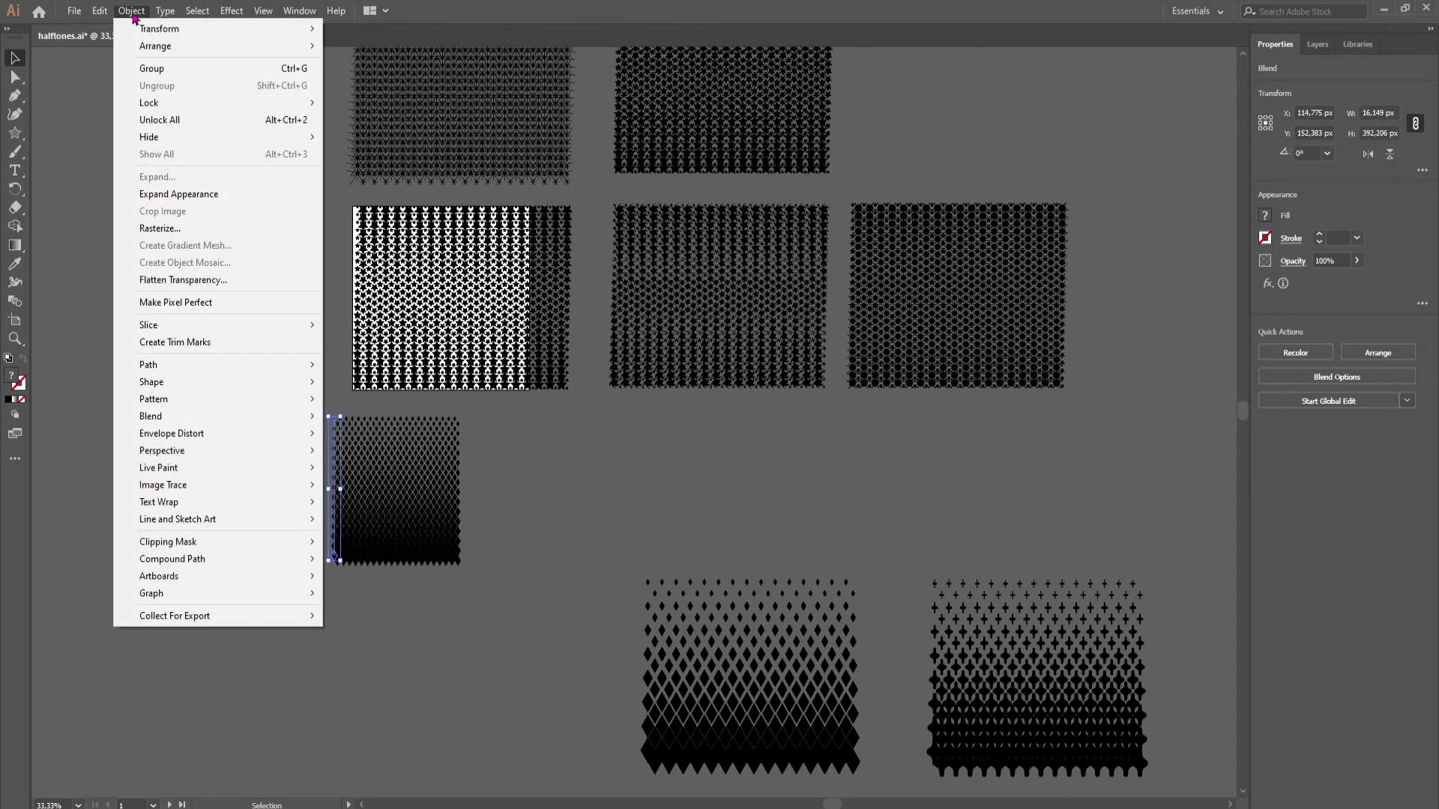
pyautogui.click(158, 194)
# Step: Move the expanded diamond pattern about 45 px left and 94 px down
pyautogui.click(536, 507)
pyautogui.click(446, 517)
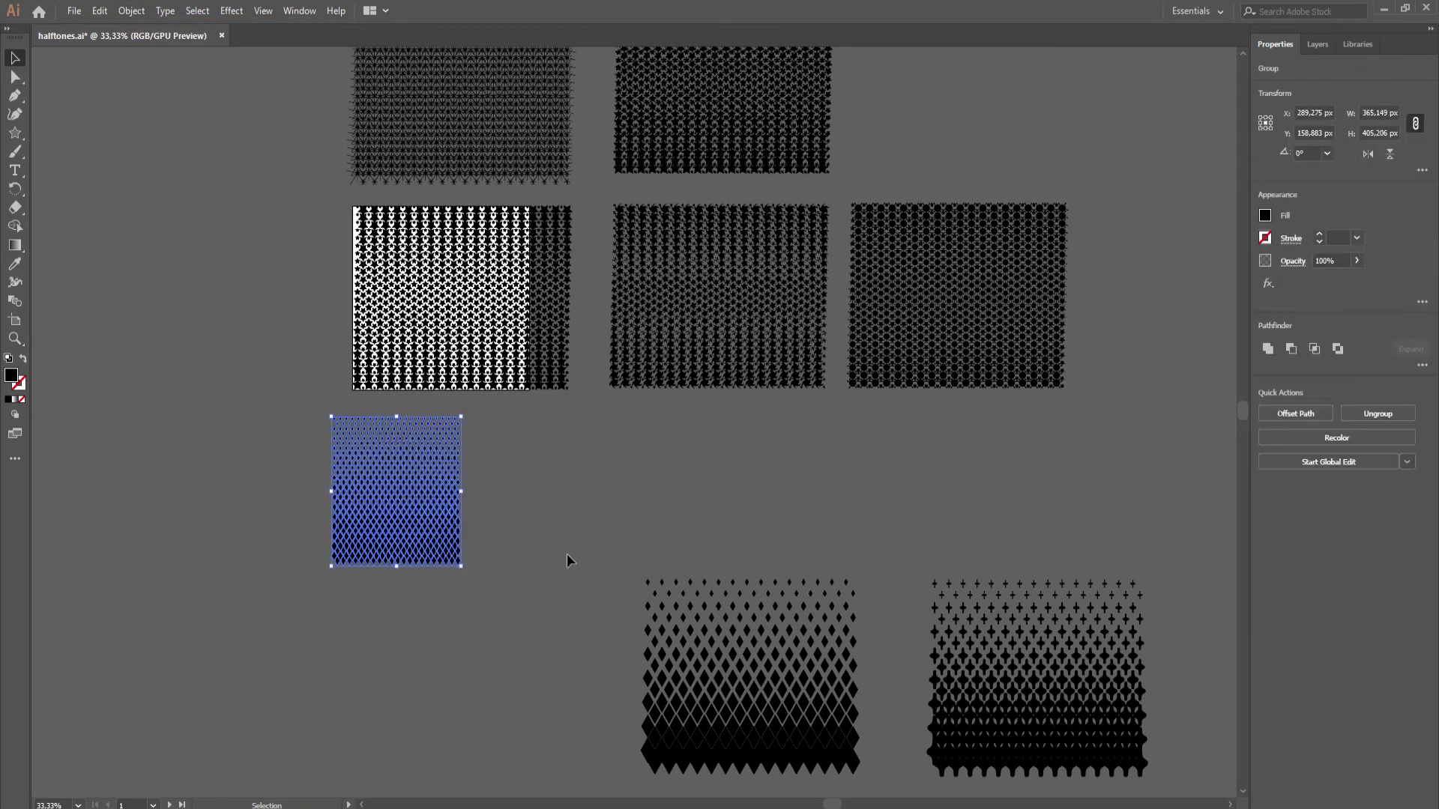
pyautogui.moveTo(393, 499); pyautogui.dragTo(385, 561)
pyautogui.click(515, 531)
pyautogui.click(412, 546)
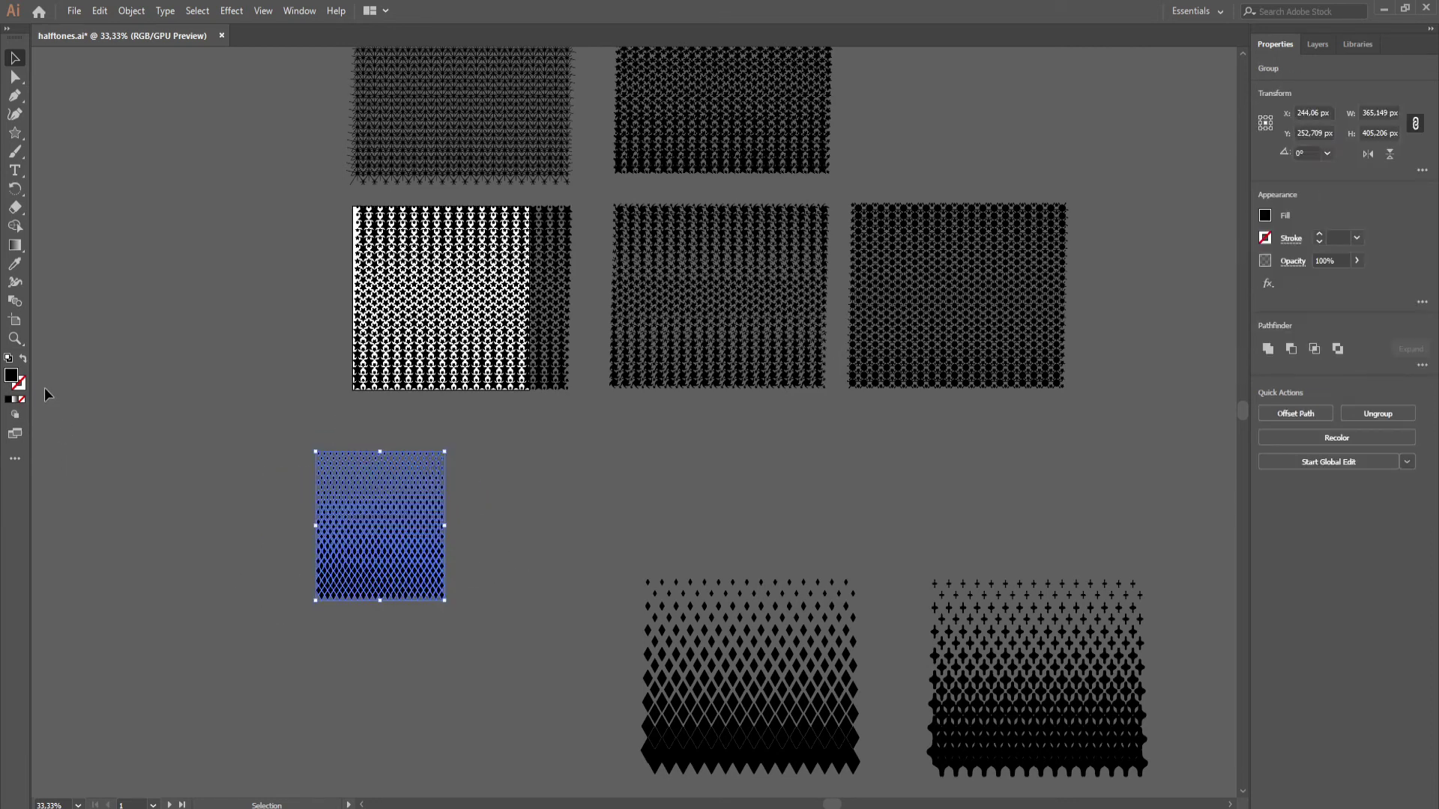
# Step: Try a dark red fill on the expanded diamond pattern and undo it
pyautogui.doubleClick(10, 375)
pyautogui.click(900, 463)
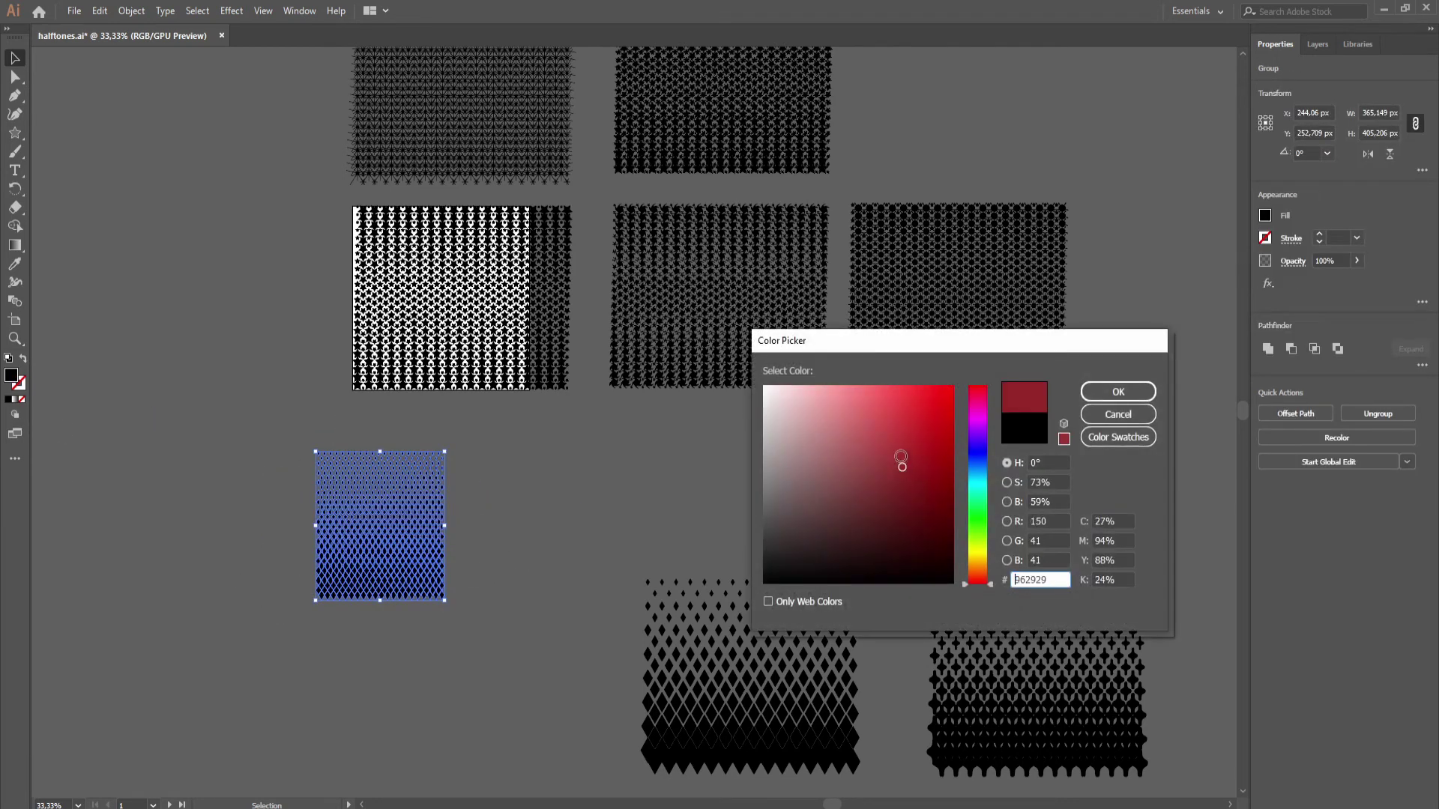
pyautogui.click(1120, 389)
pyautogui.hotkey('ctrl', 'z')
pyautogui.click(450, 507)
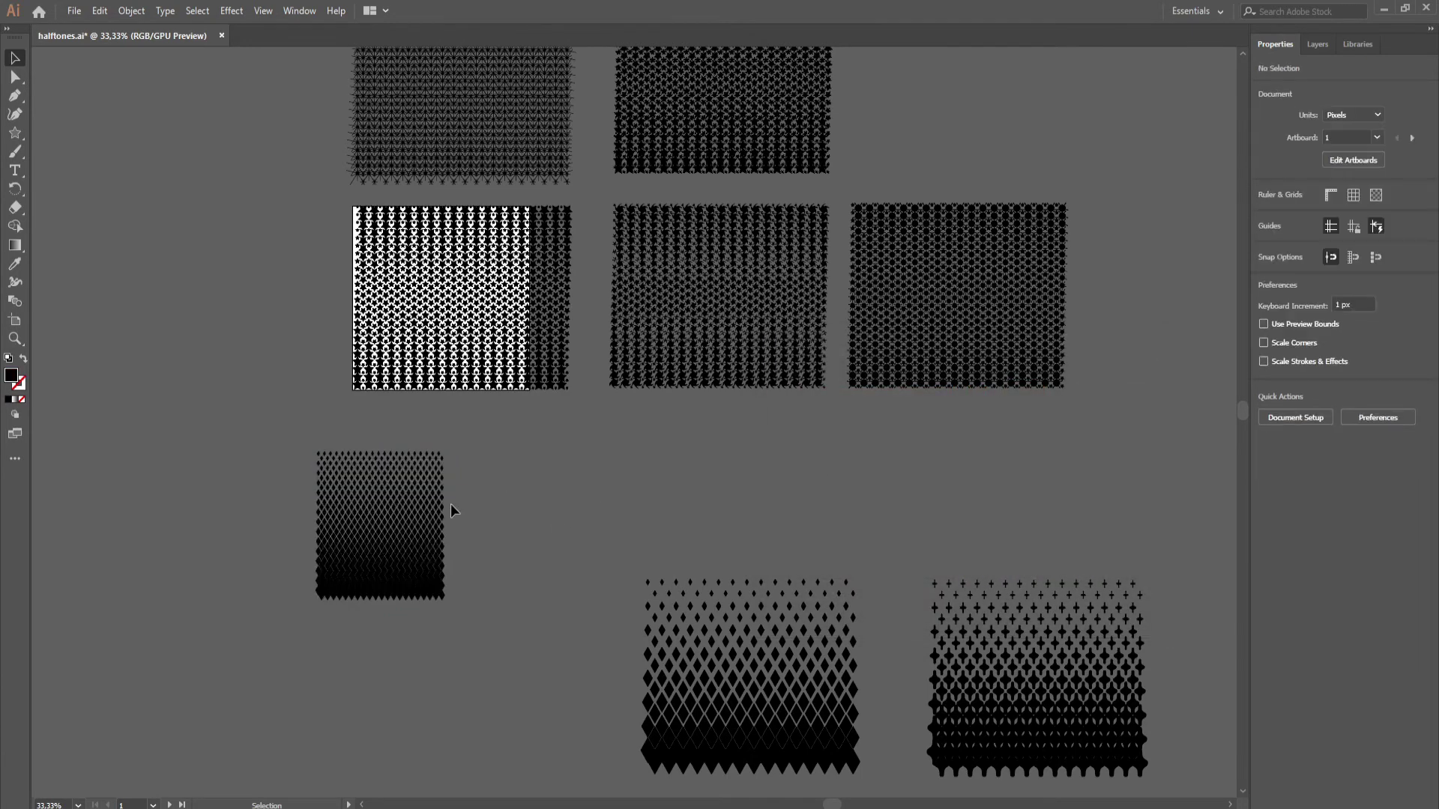
# Step: Try a Shell Upper warp on the expanded diamond pattern with 100% bend and -100% vertical distortion
pyautogui.click(437, 520)
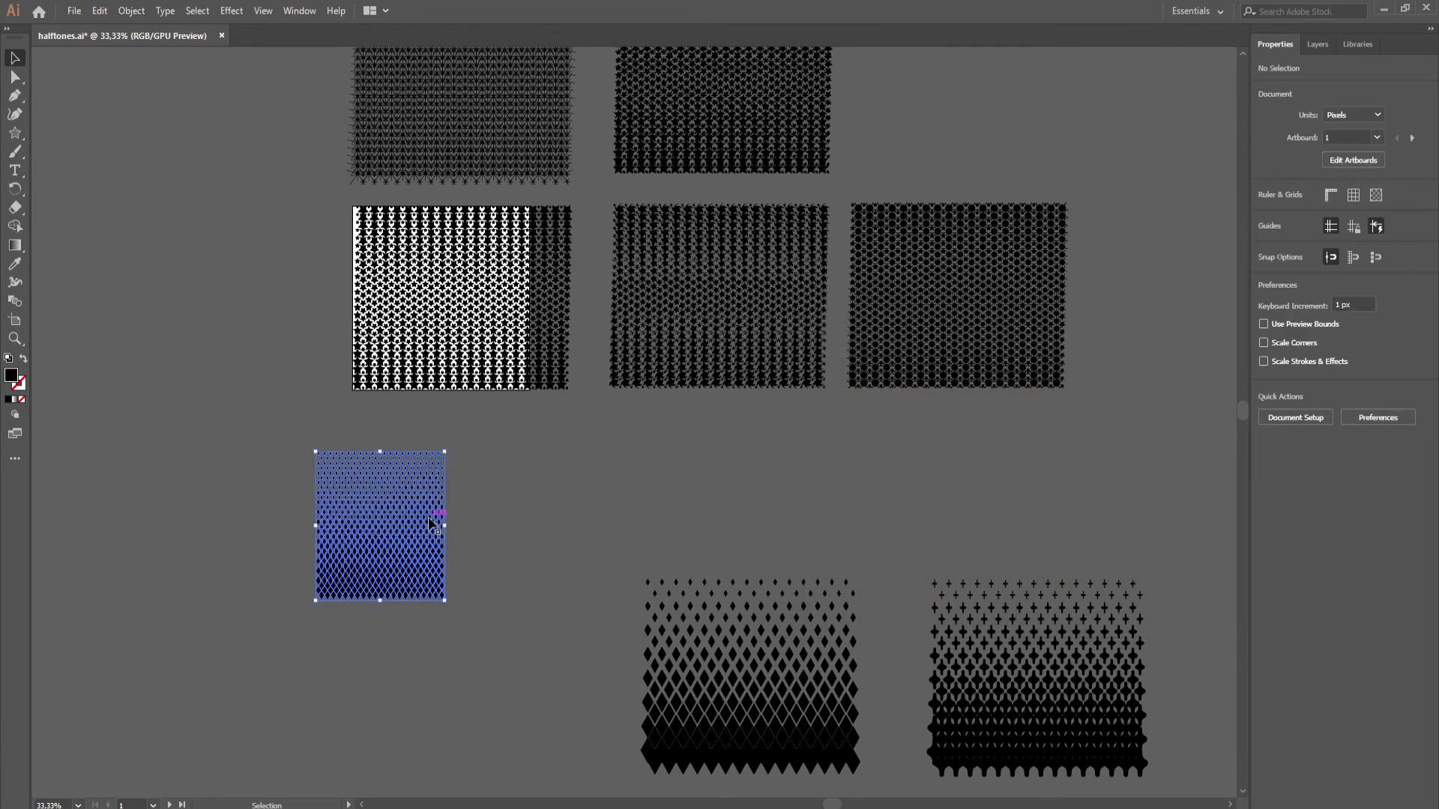
pyautogui.click(228, 10)
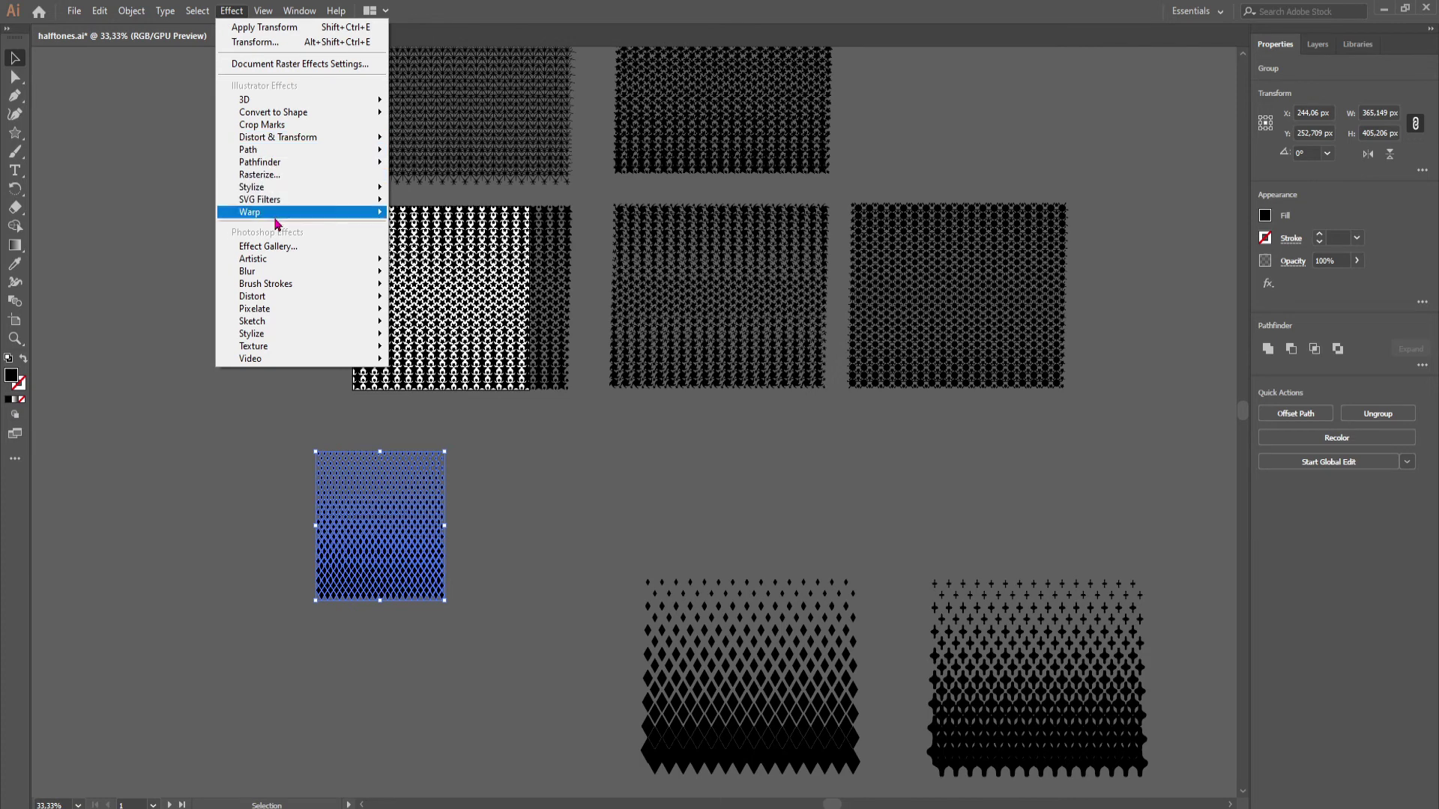
pyautogui.moveTo(273, 217)
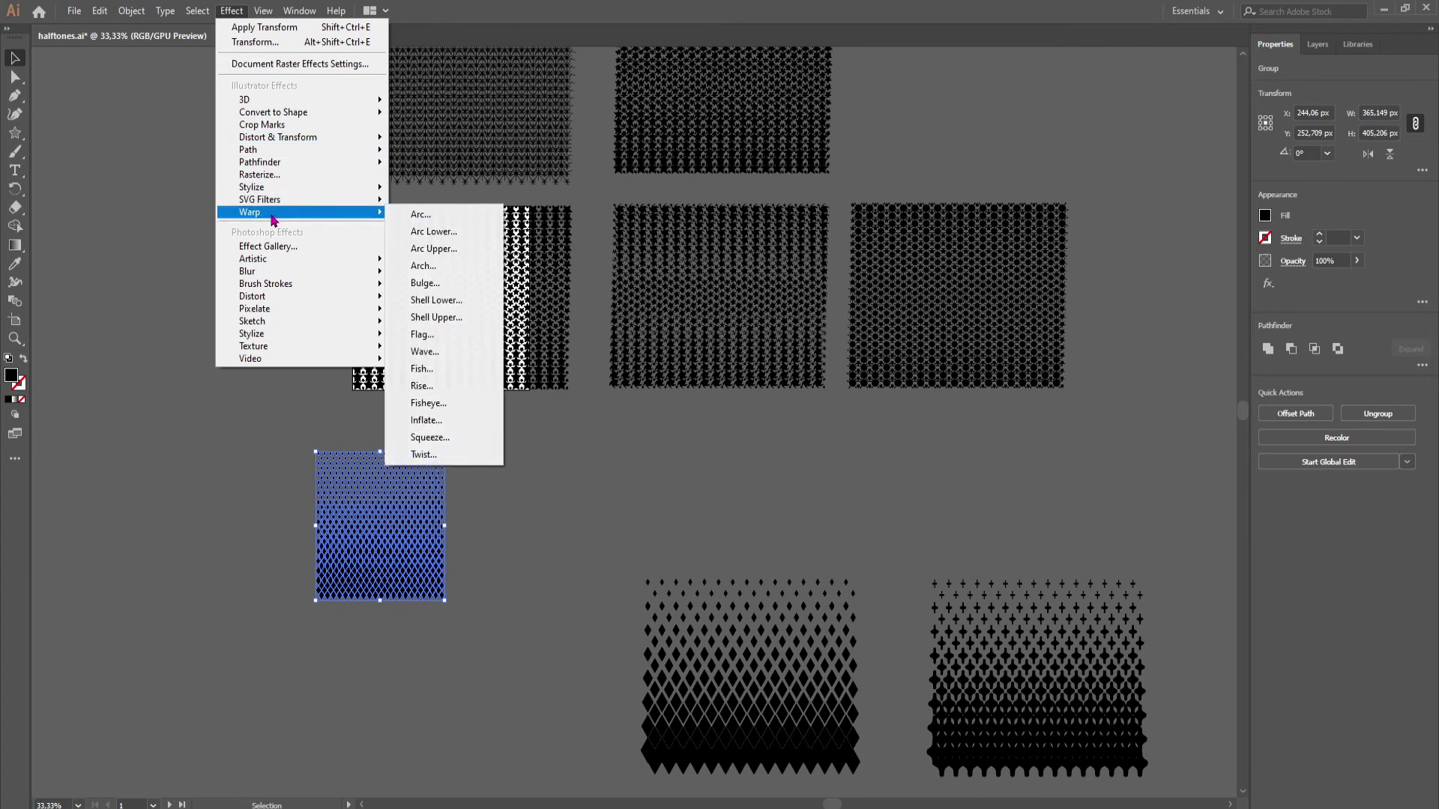
pyautogui.click(442, 320)
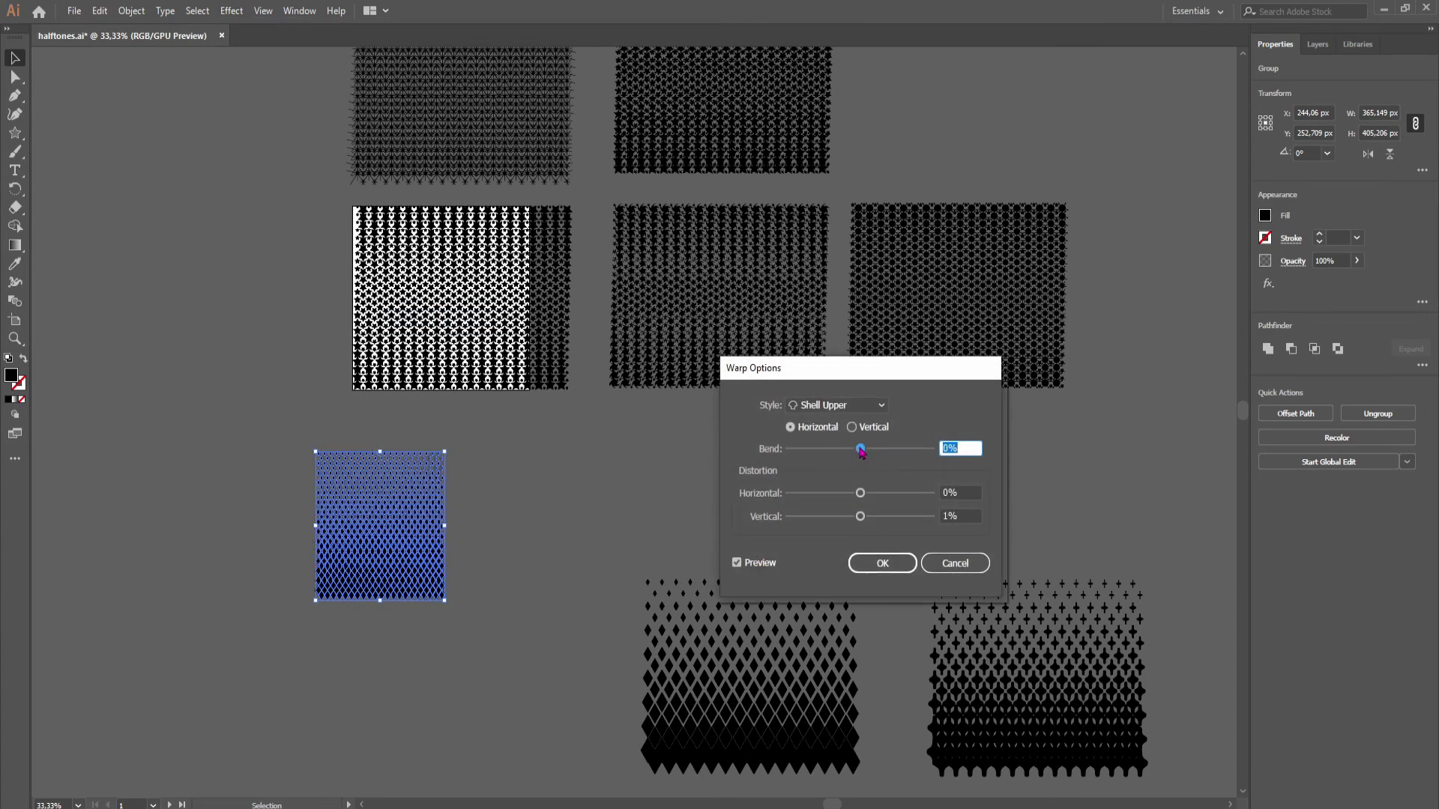
pyautogui.moveTo(861, 452); pyautogui.dragTo(981, 469)
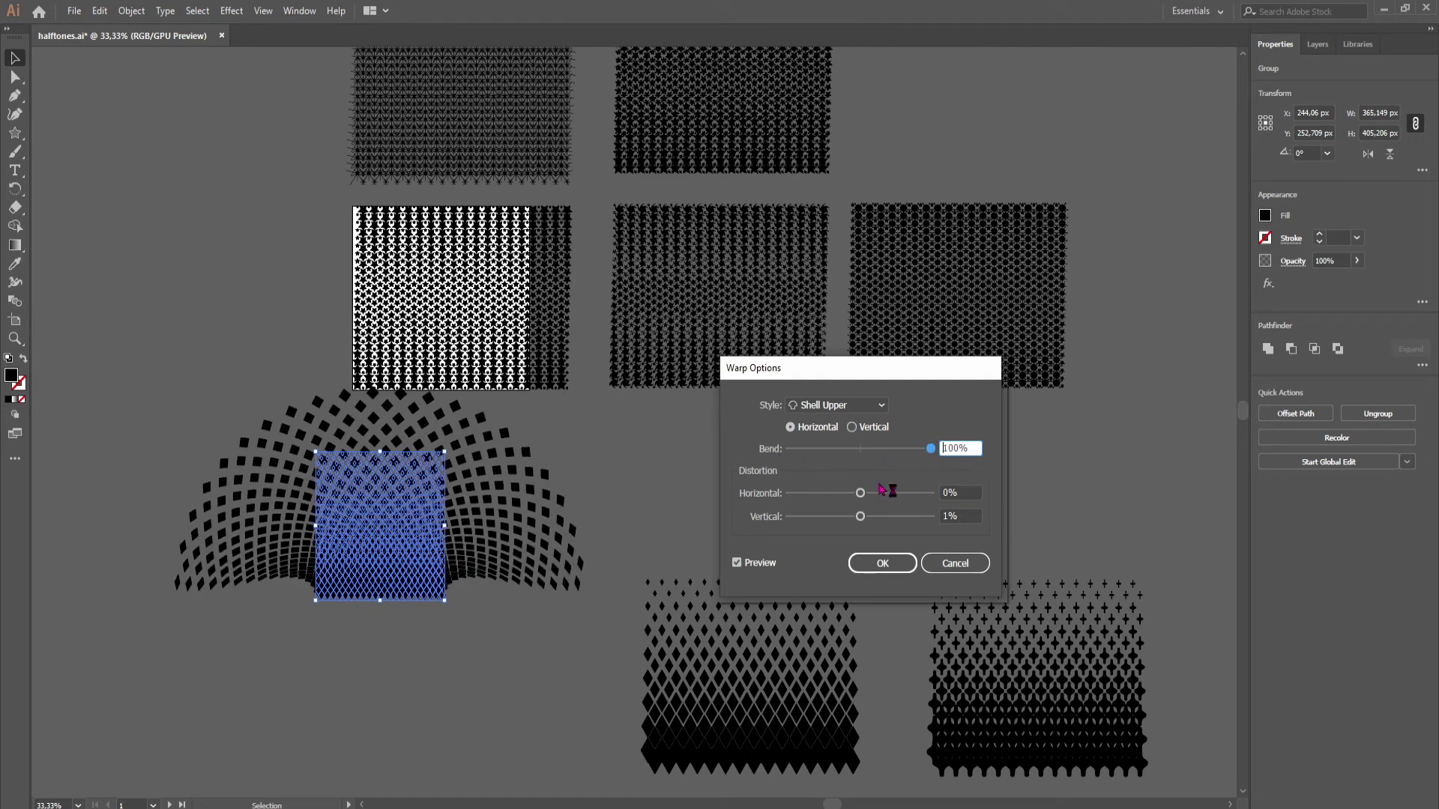
pyautogui.moveTo(860, 516); pyautogui.dragTo(777, 525)
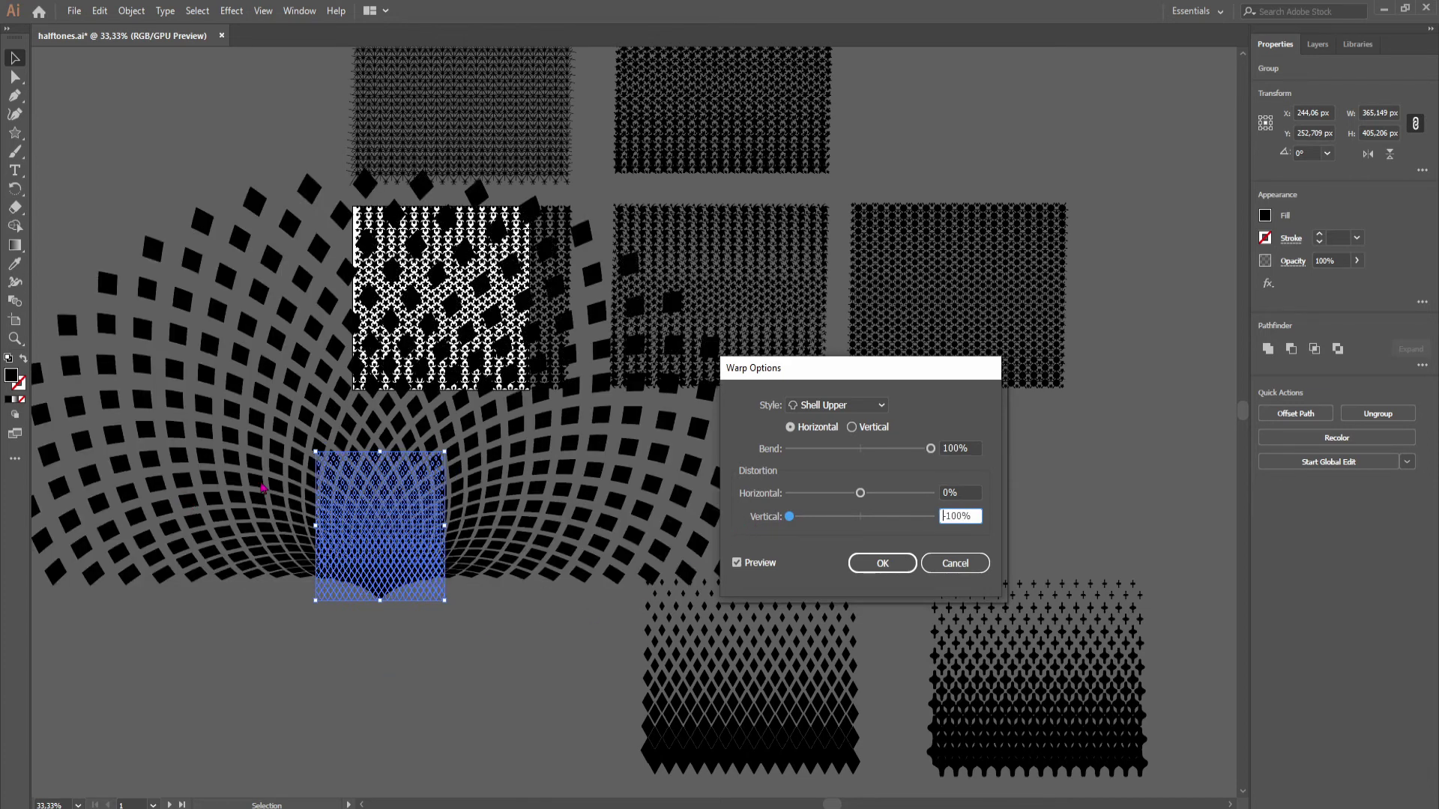
# Step: Try the Shell Lower warp style with the vertical distortion raised to its maximum
pyautogui.click(822, 405)
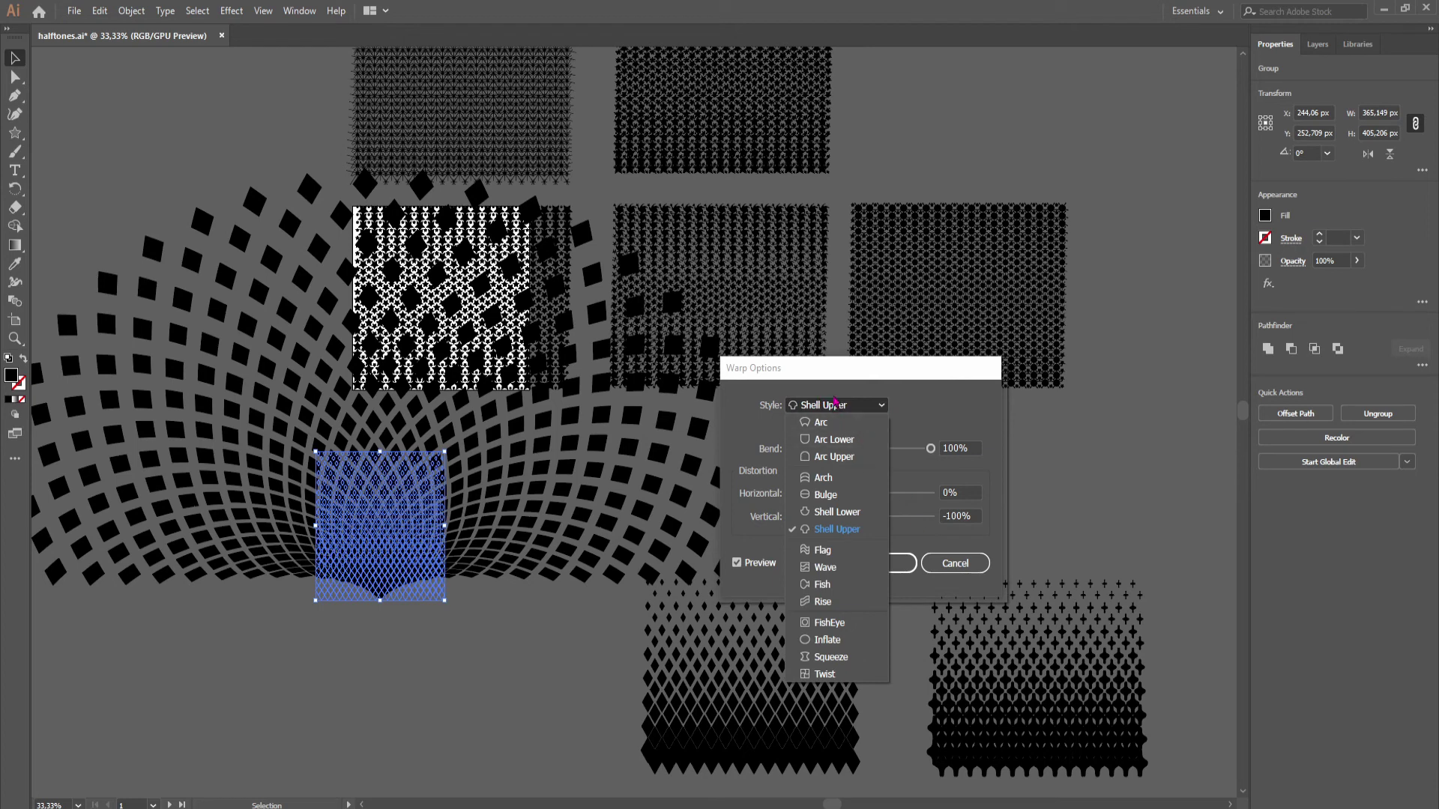
pyautogui.click(828, 513)
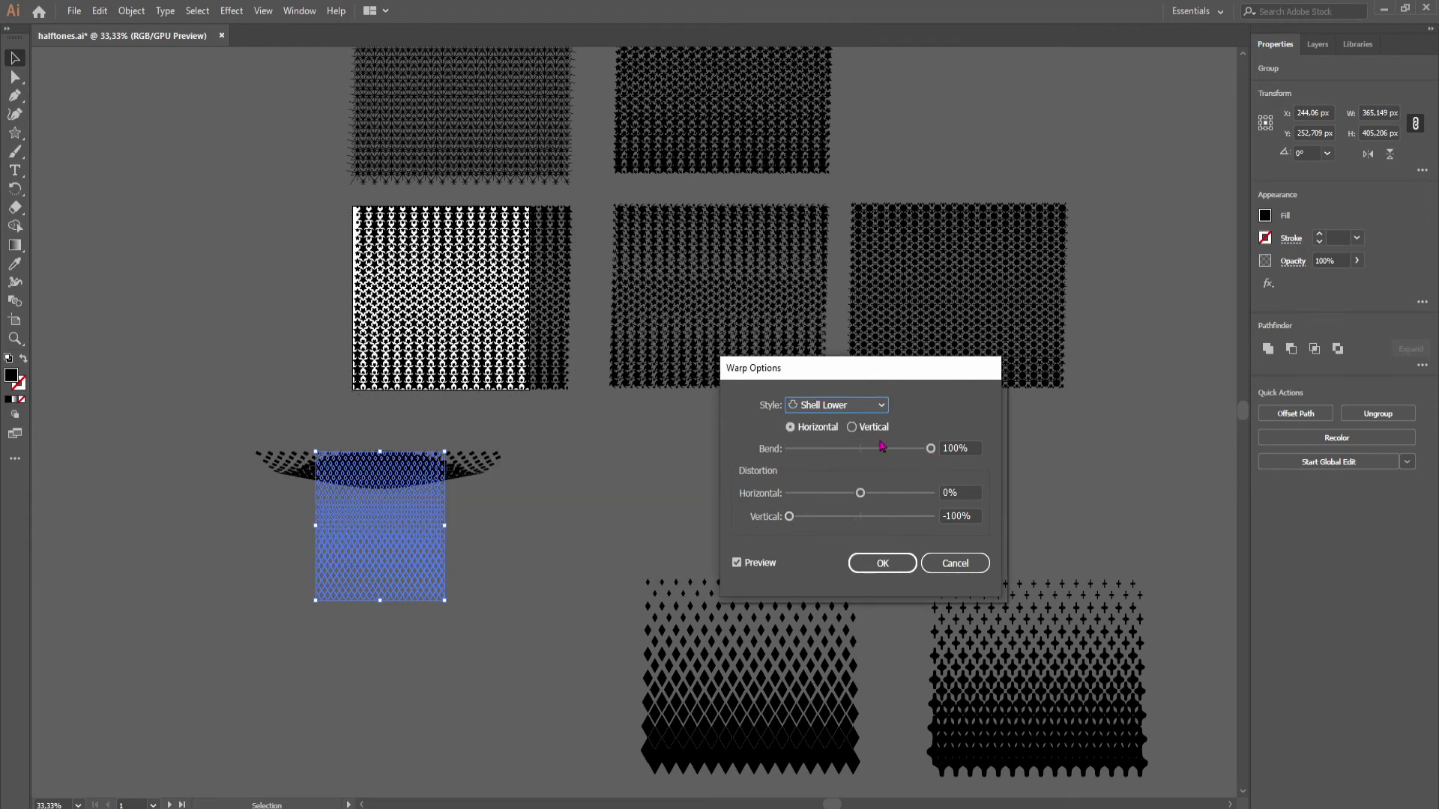
pyautogui.moveTo(789, 517); pyautogui.dragTo(936, 517)
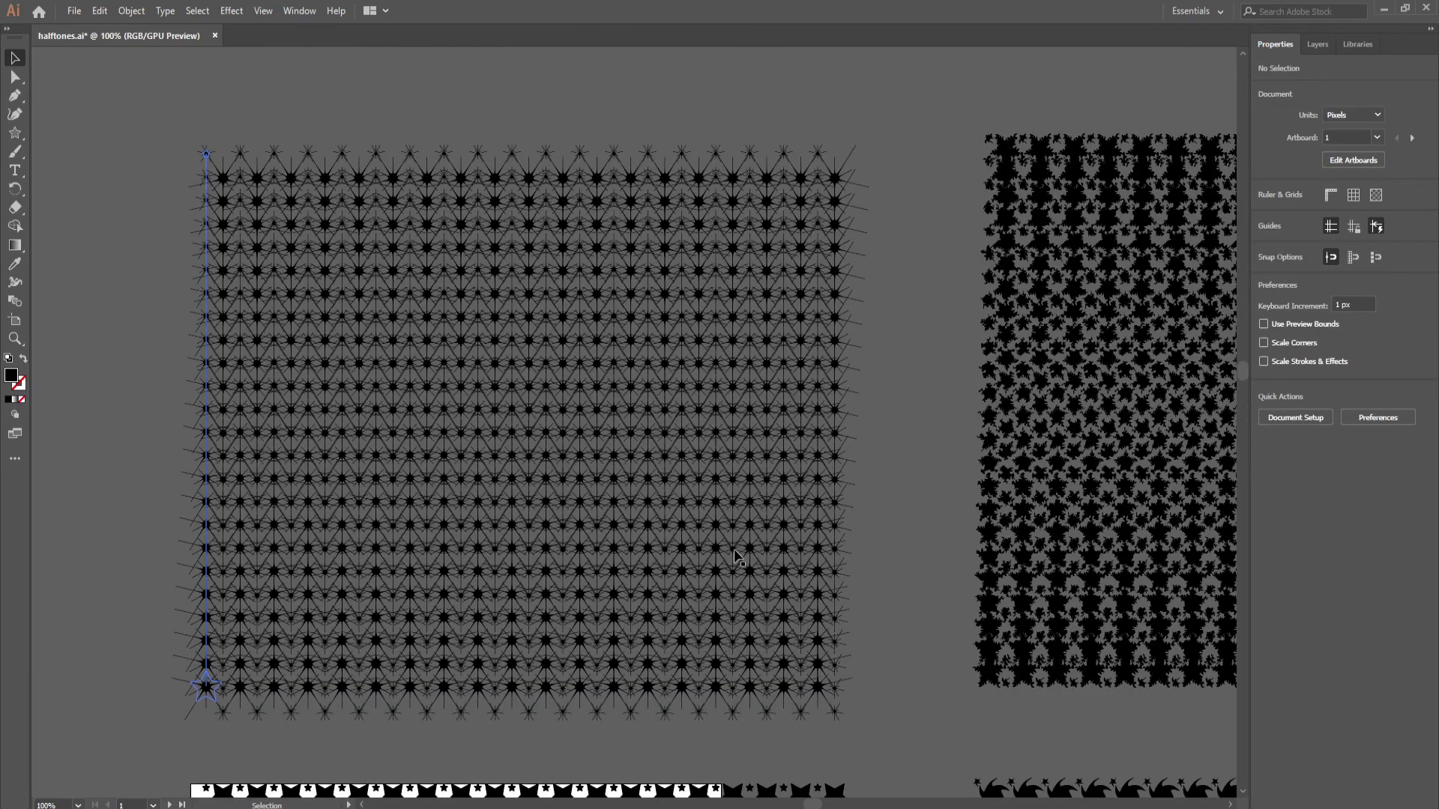
# Step: Examine the star-based halftone patterns up close
pyautogui.scroll(1, 882, 577)
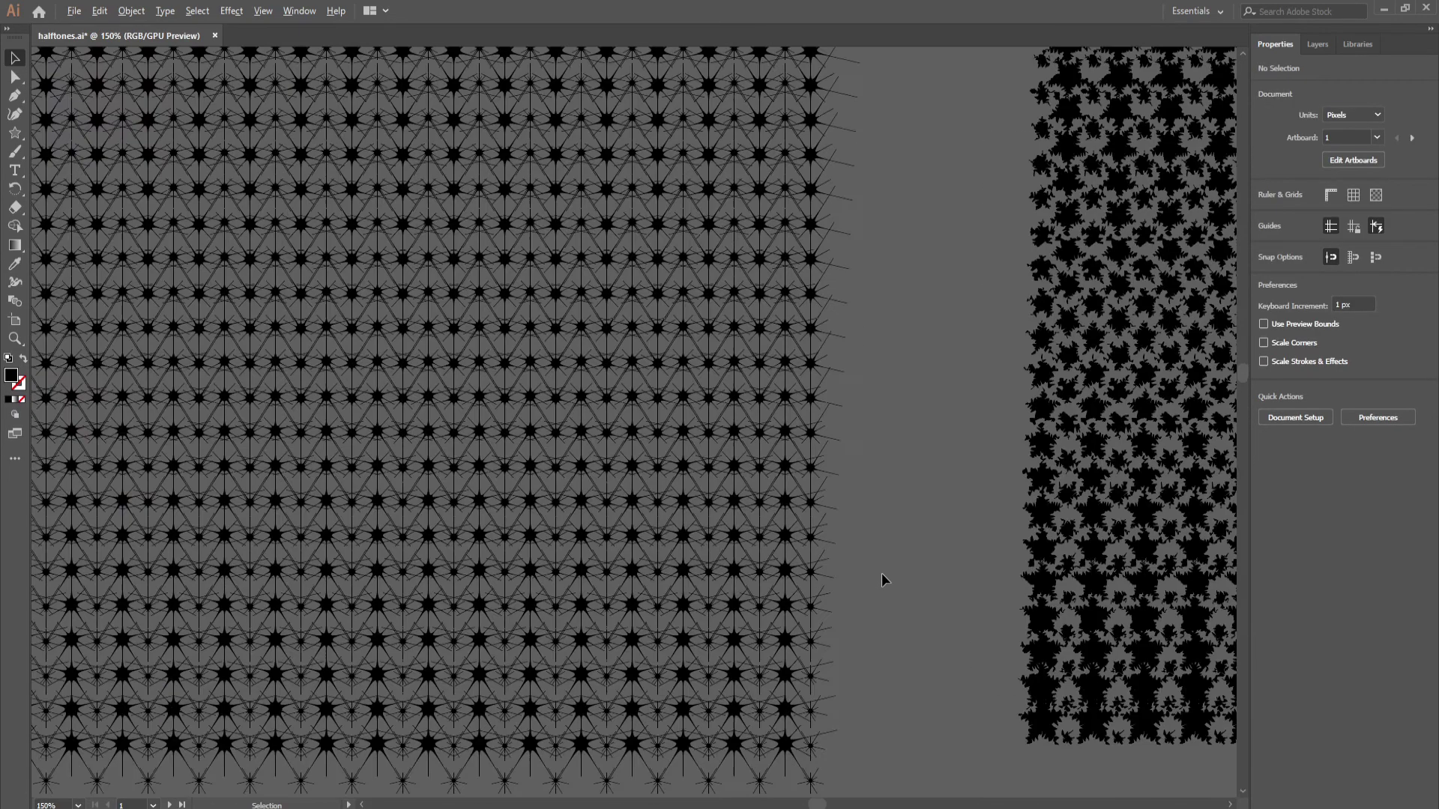
pyautogui.moveTo(919, 592); pyautogui.dragTo(663, 95)
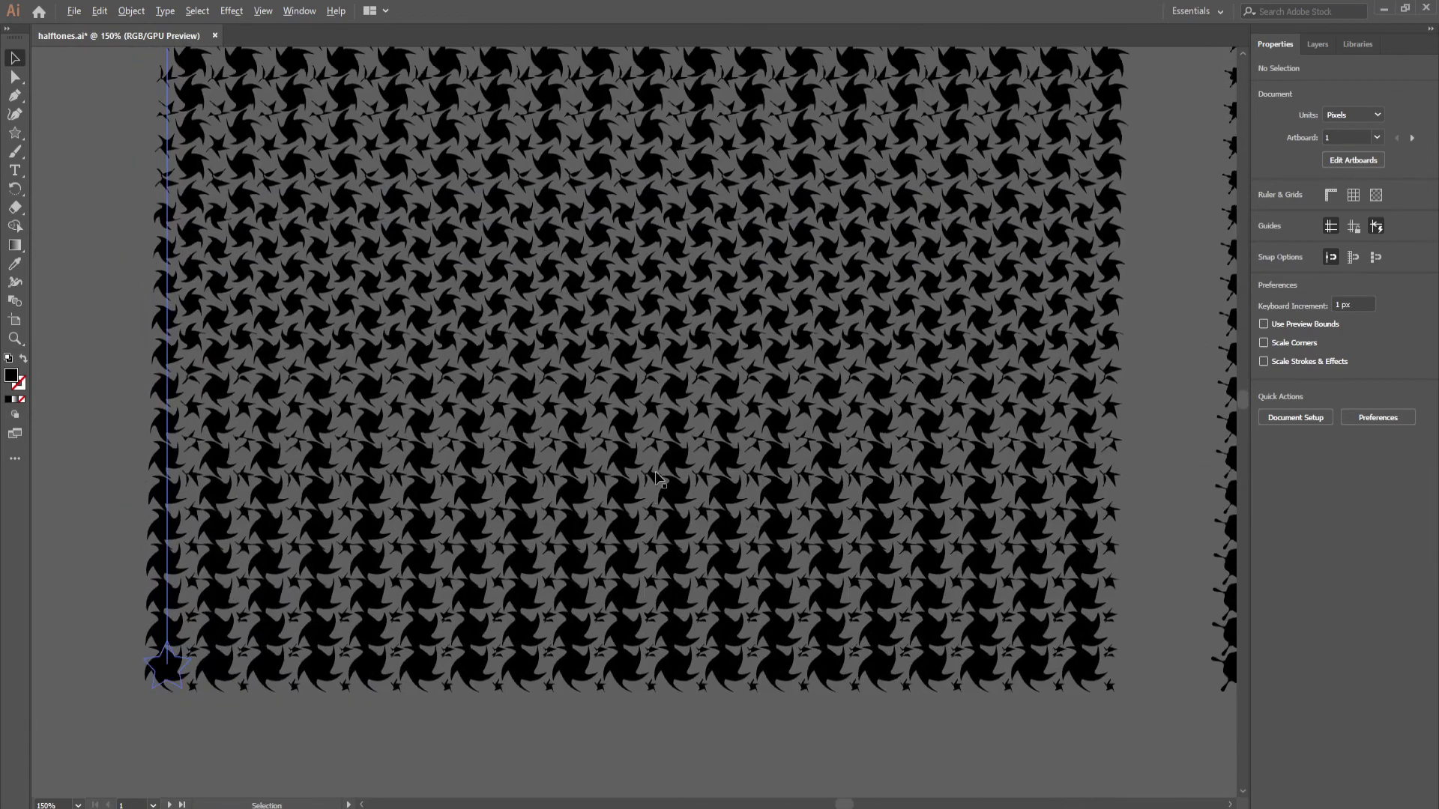
pyautogui.scroll(-1, 653, 460)
pyautogui.moveTo(1025, 398); pyautogui.dragTo(555, 454)
pyautogui.scroll(3, 780, 514)
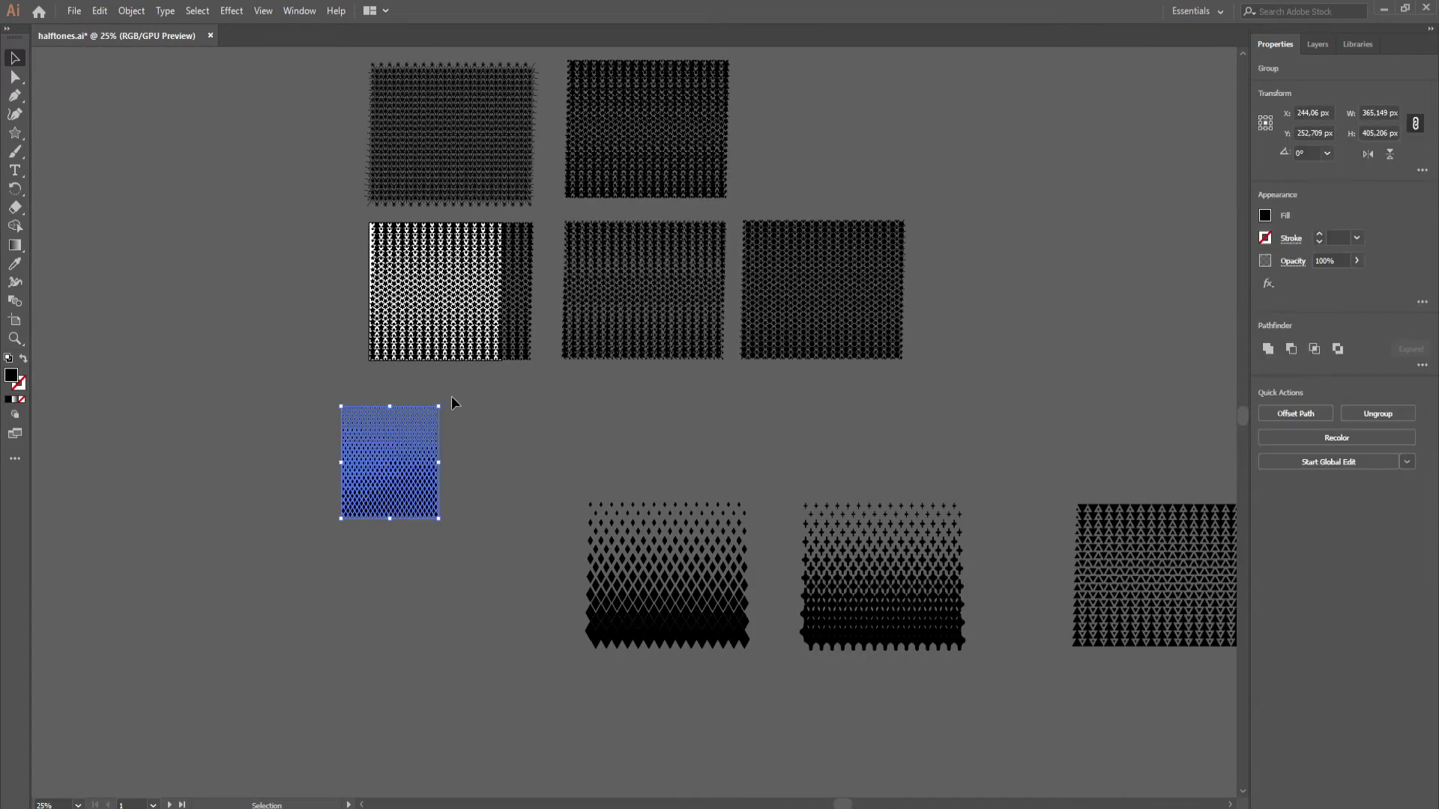
# Step: Rotate the expanded diamond pattern to 270° and move it below the orange-framed artwork
pyautogui.moveTo(397, 457); pyautogui.dragTo(387, 455)
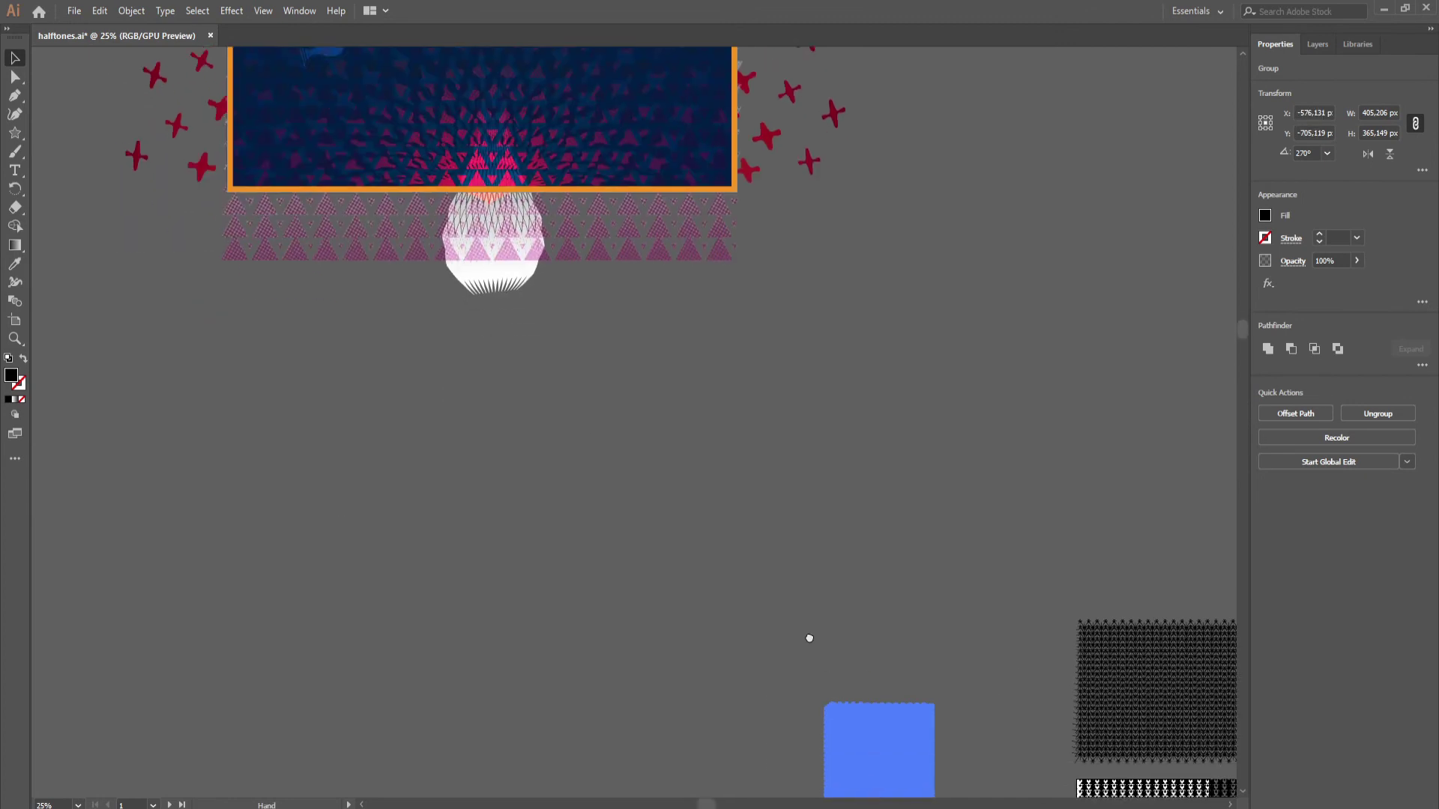
pyautogui.moveTo(810, 639); pyautogui.dragTo(800, 631)
pyautogui.moveTo(848, 765); pyautogui.dragTo(484, 556)
# Step: Apply a horizontal Fish warp to the rotated diamond pattern with 82% bend and -6% vertical distortion
pyautogui.click(231, 10)
pyautogui.moveTo(323, 214)
pyautogui.click(442, 377)
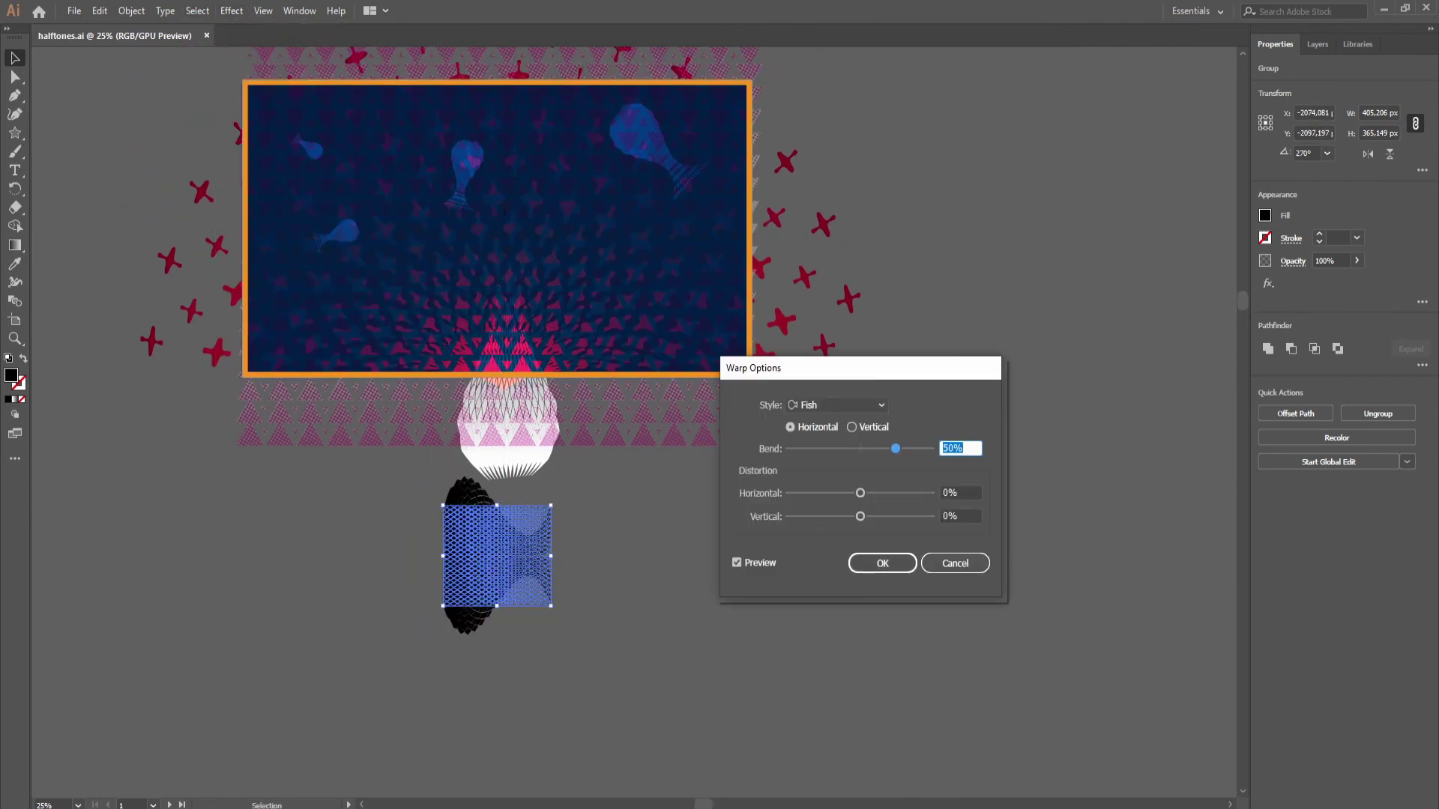
pyautogui.moveTo(860, 516)
pyautogui.mouseDown()
pyautogui.moveTo(820, 516)
pyautogui.moveTo(856, 517)
pyautogui.mouseUp()
pyautogui.moveTo(895, 449)
pyautogui.mouseDown()
pyautogui.moveTo(931, 448)
pyautogui.moveTo(918, 448)
pyautogui.mouseUp()
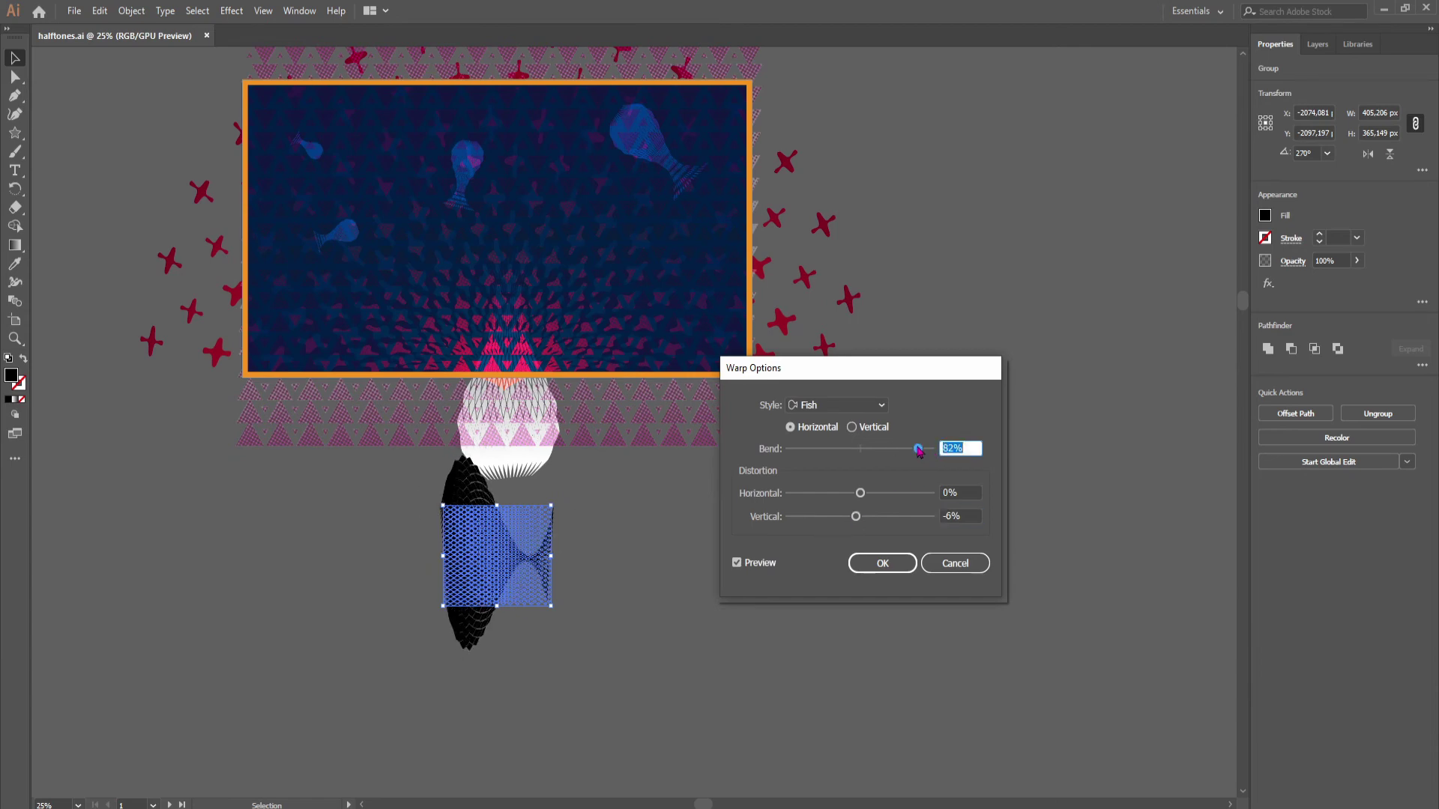
pyautogui.click(882, 563)
# Step: Expand the fish-shaped pattern and resize it to about 698 px wide and 231 px high
pyautogui.moveTo(524, 464); pyautogui.dragTo(522, 666)
pyautogui.scroll(1, 520, 660)
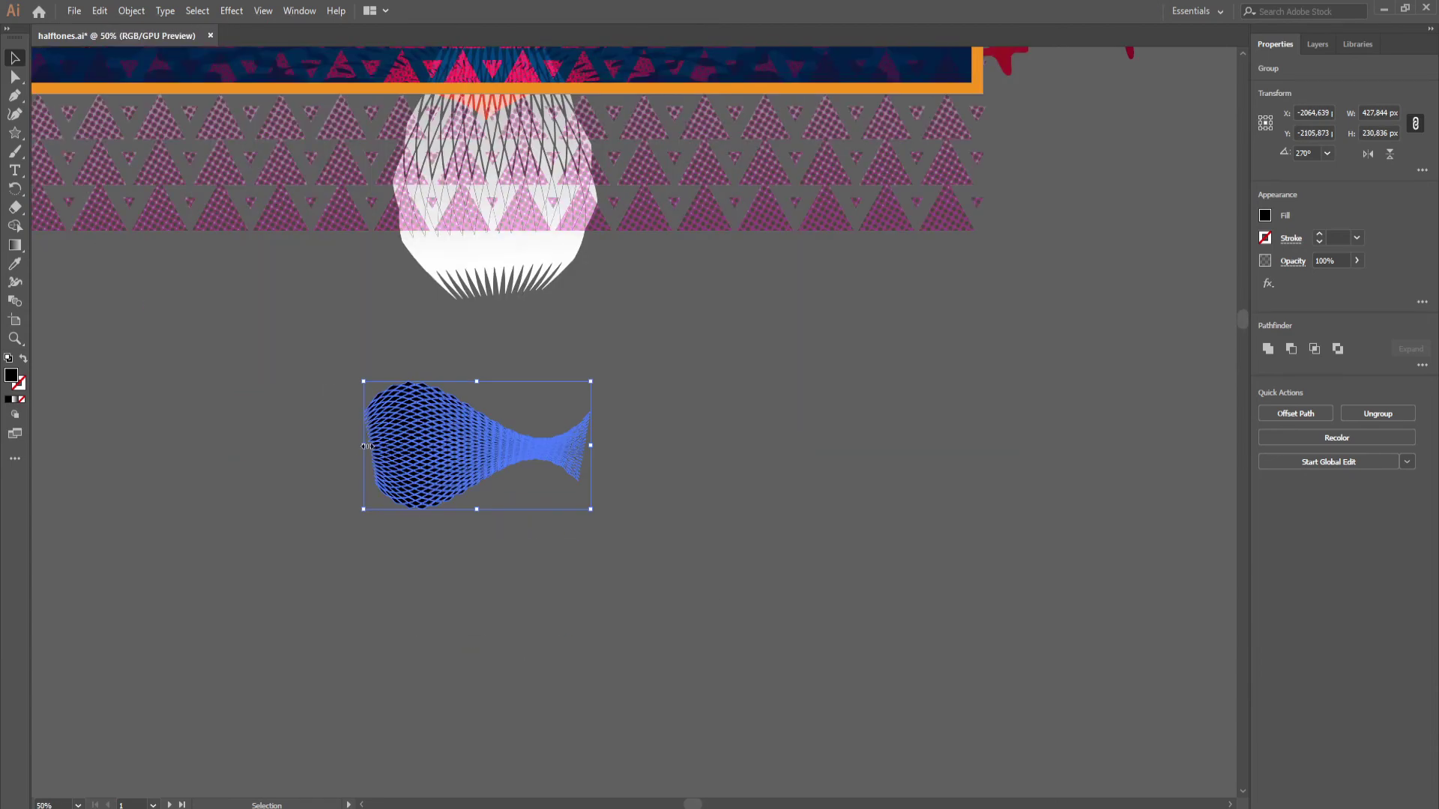
pyautogui.moveTo(364, 444); pyautogui.dragTo(220, 445)
# Step: Fill the fish-shaped pattern with a linear gradient running lengthwise from its head to its tail
pyautogui.click(14, 399)
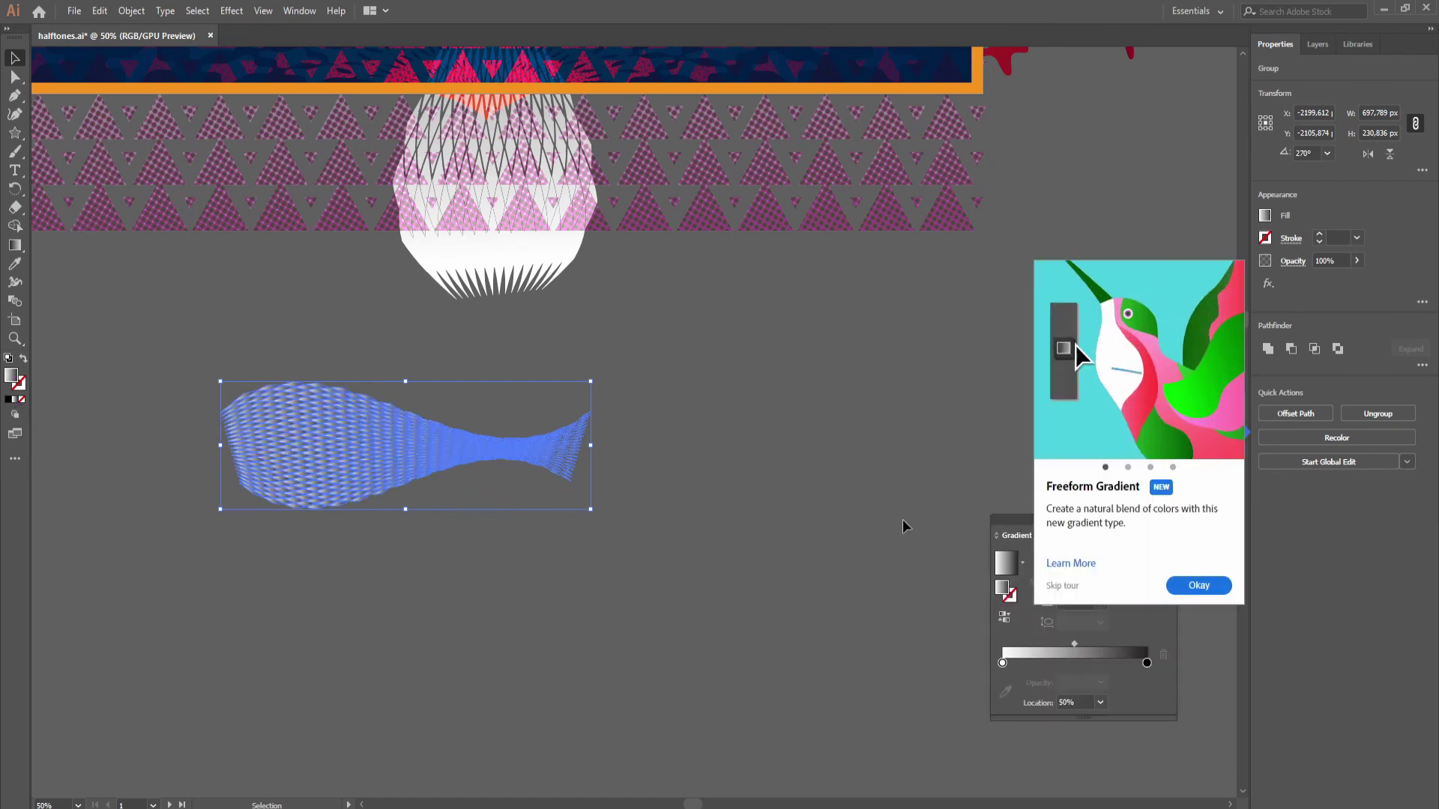
pyautogui.click(1195, 587)
pyautogui.click(172, 363)
pyautogui.click(271, 436)
pyautogui.press('g')
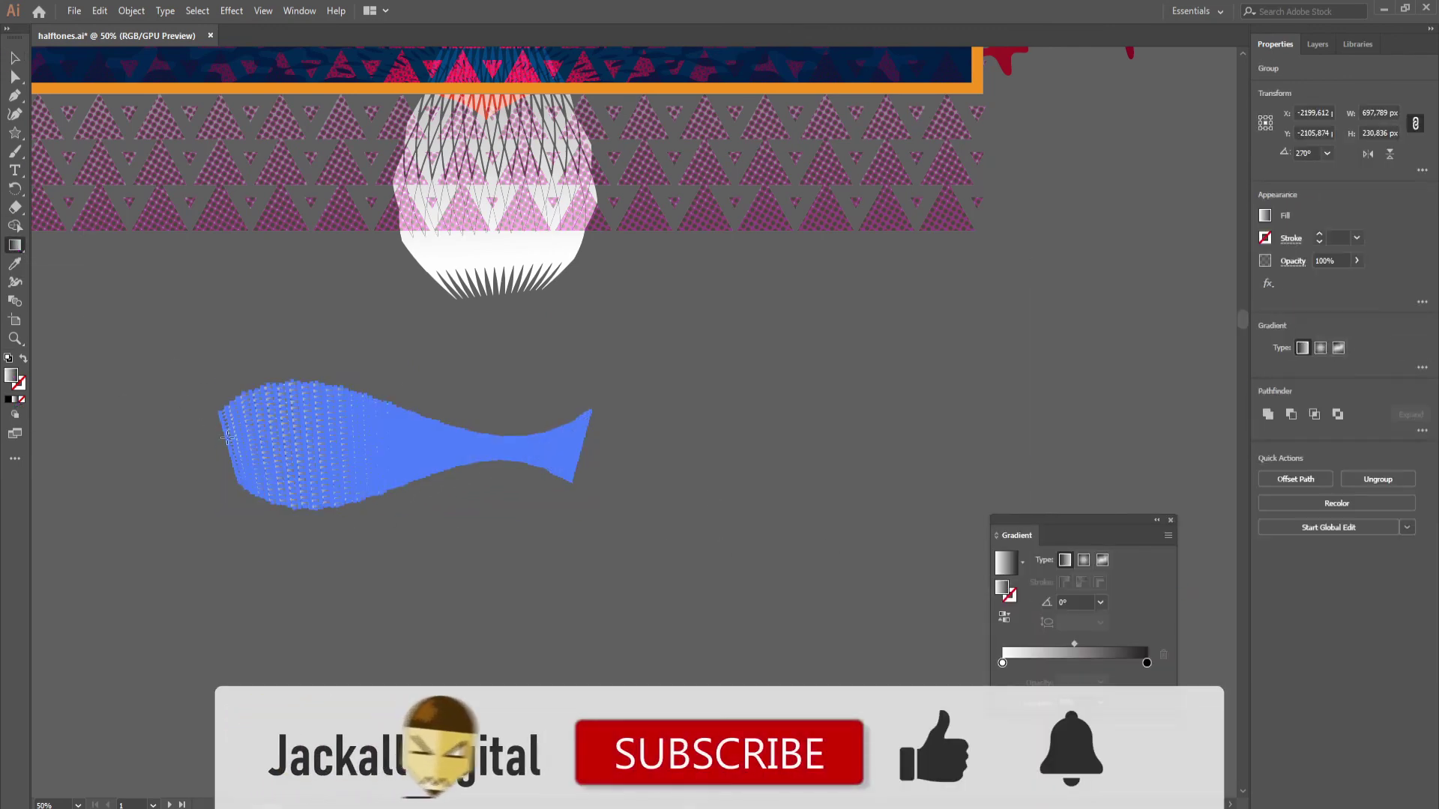
pyautogui.moveTo(224, 443); pyautogui.dragTo(562, 438)
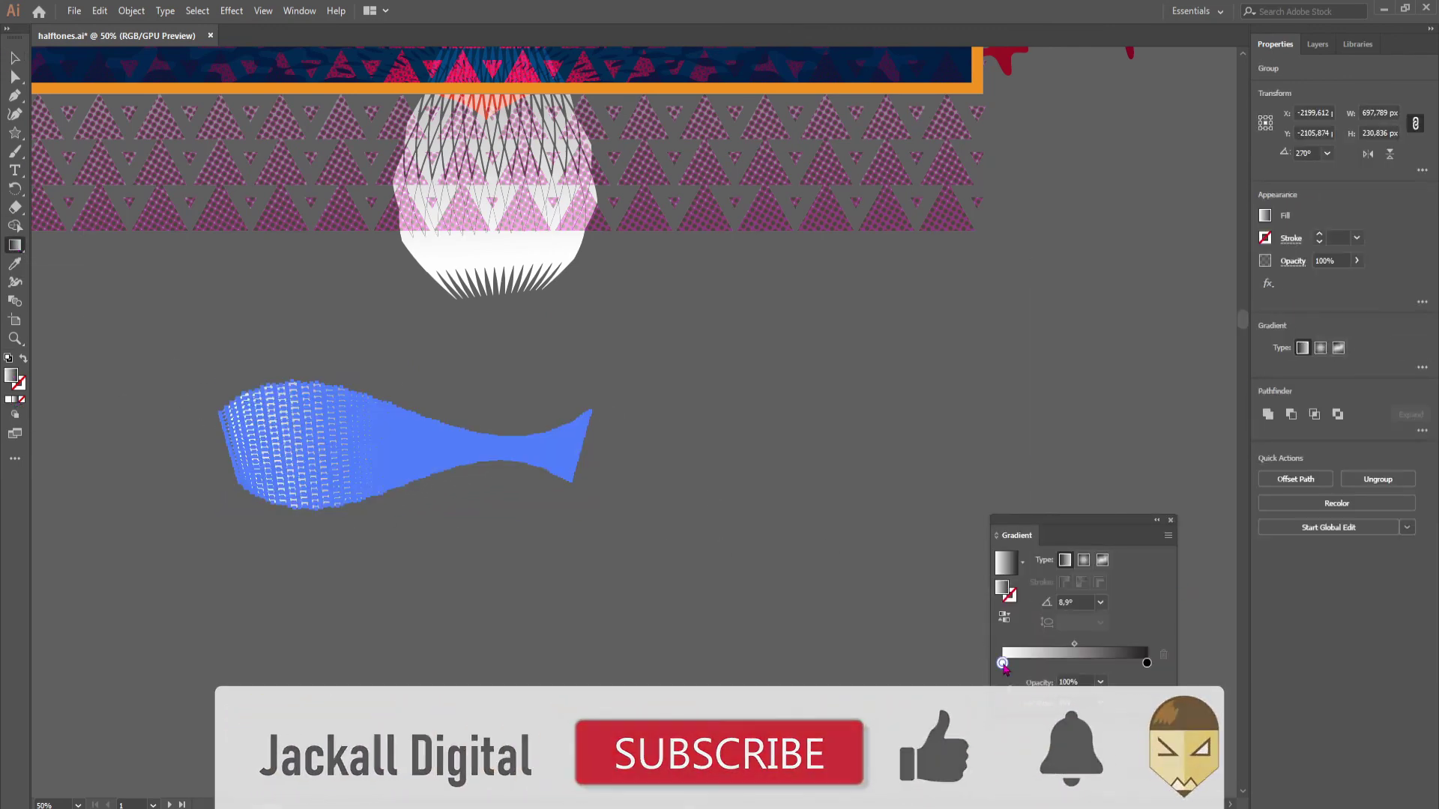
# Step: Change the gradient's white start stop to yellow
pyautogui.doubleClick(1002, 662)
pyautogui.click(953, 543)
pyautogui.click(1071, 524)
pyautogui.click(953, 516)
pyautogui.click(1001, 621)
pyautogui.click(1146, 663)
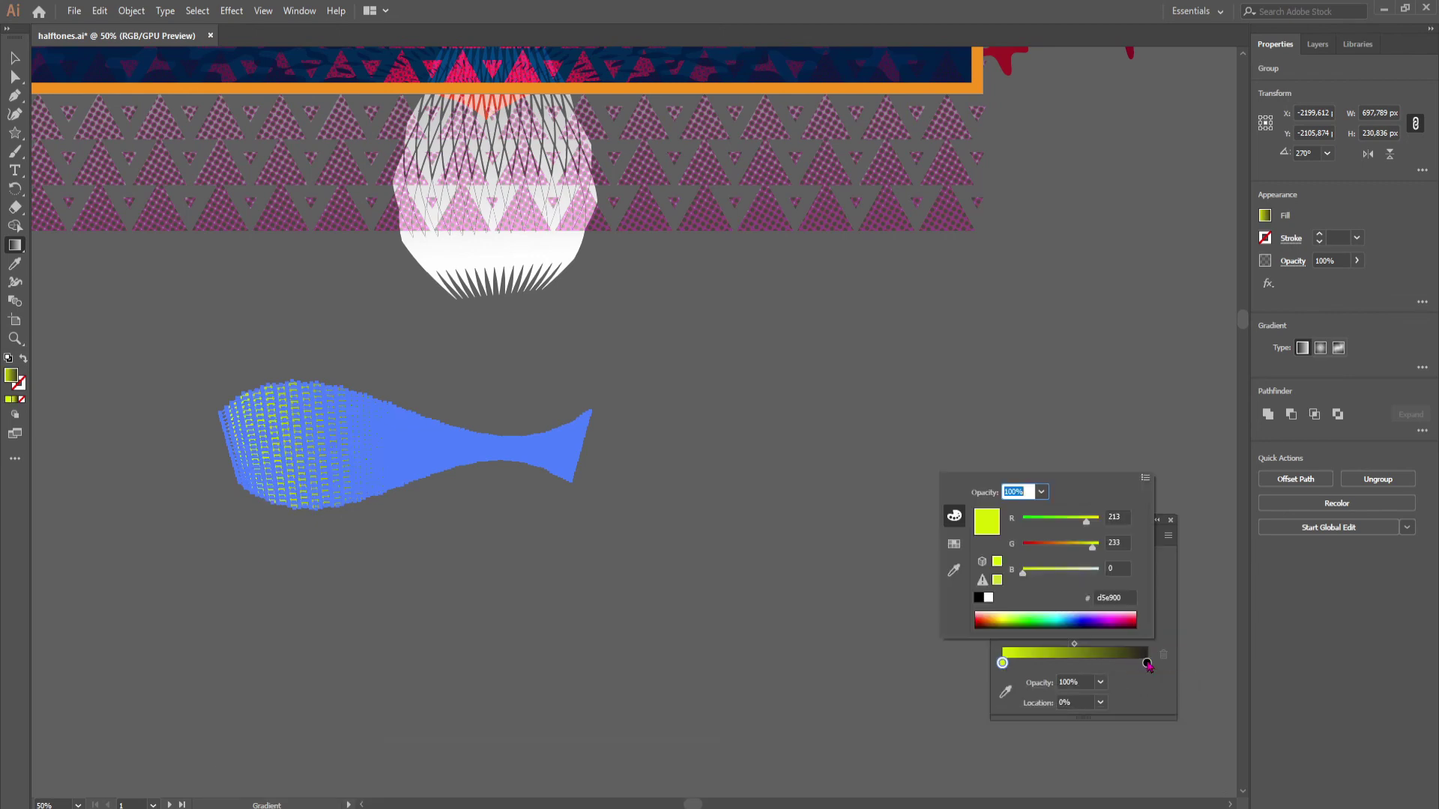
pyautogui.click(1086, 620)
pyautogui.click(999, 620)
pyautogui.click(1127, 682)
# Step: Change the gradient's black end stop to a light pinkish violet
pyautogui.doubleClick(1146, 663)
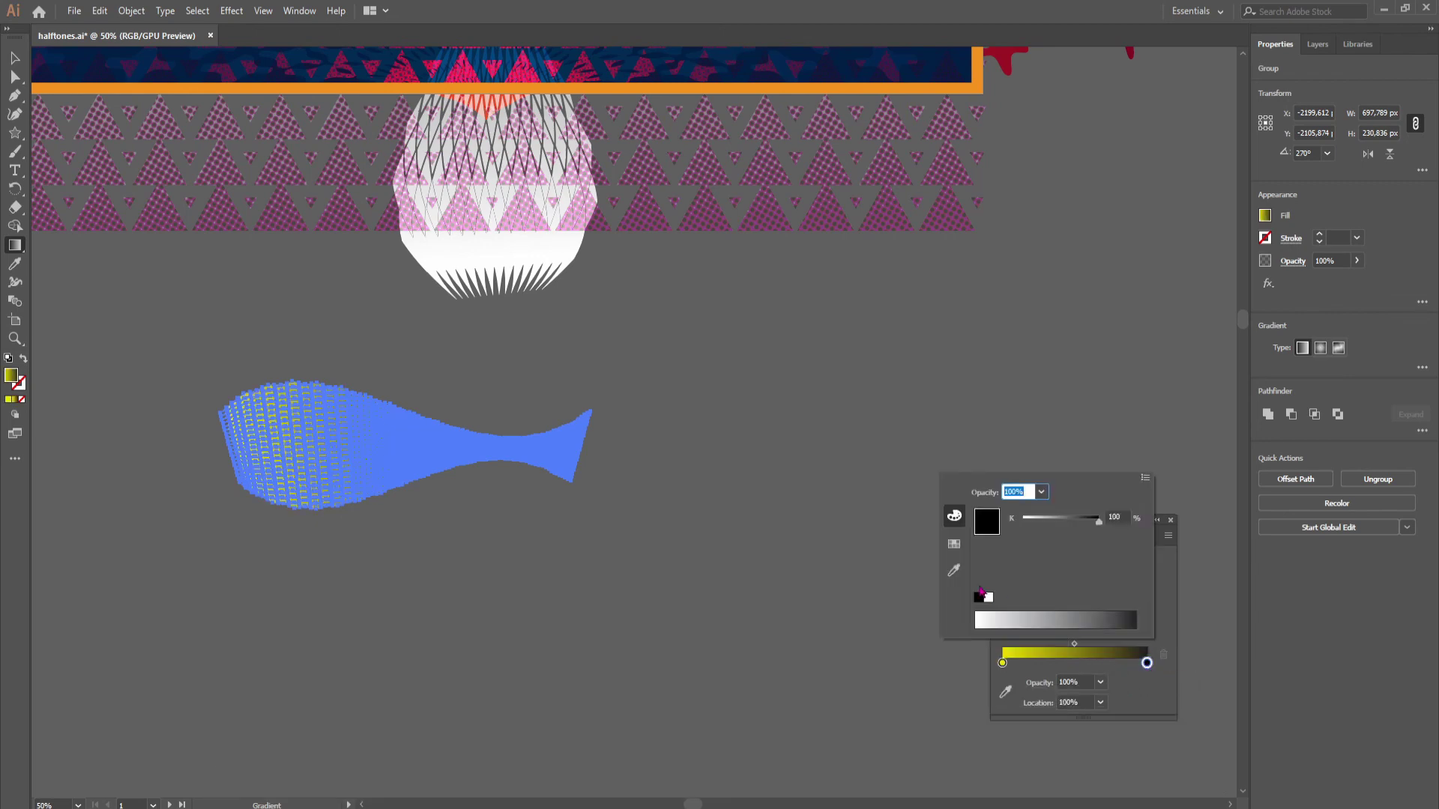
pyautogui.click(953, 543)
pyautogui.click(1109, 510)
pyautogui.click(954, 515)
pyautogui.moveTo(1093, 617); pyautogui.dragTo(1101, 616)
pyautogui.press('Escape')
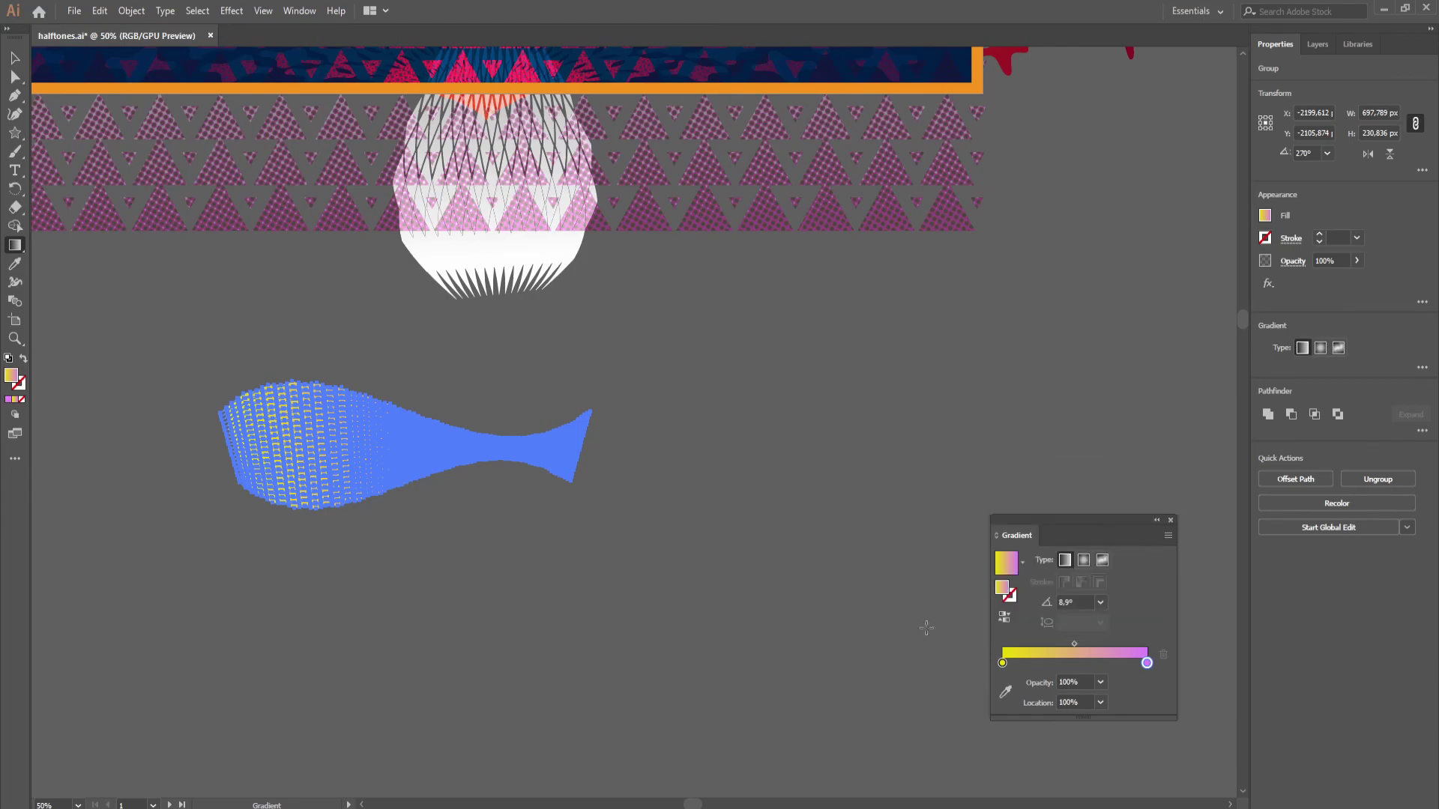